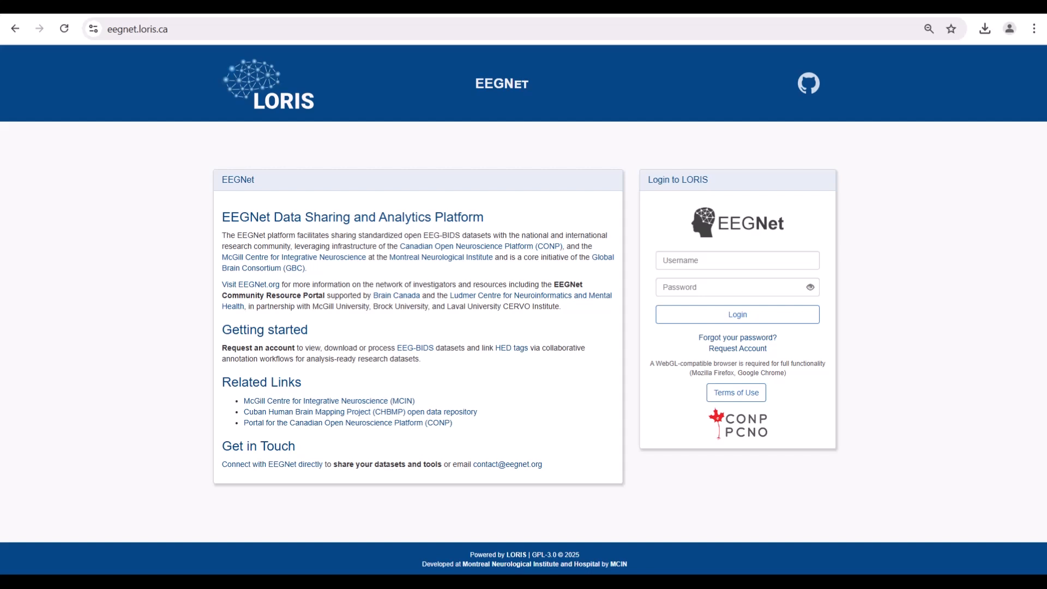
Step: Look over the account request form, then accept the Terms of Use to enter as guest
left_click(739, 349)
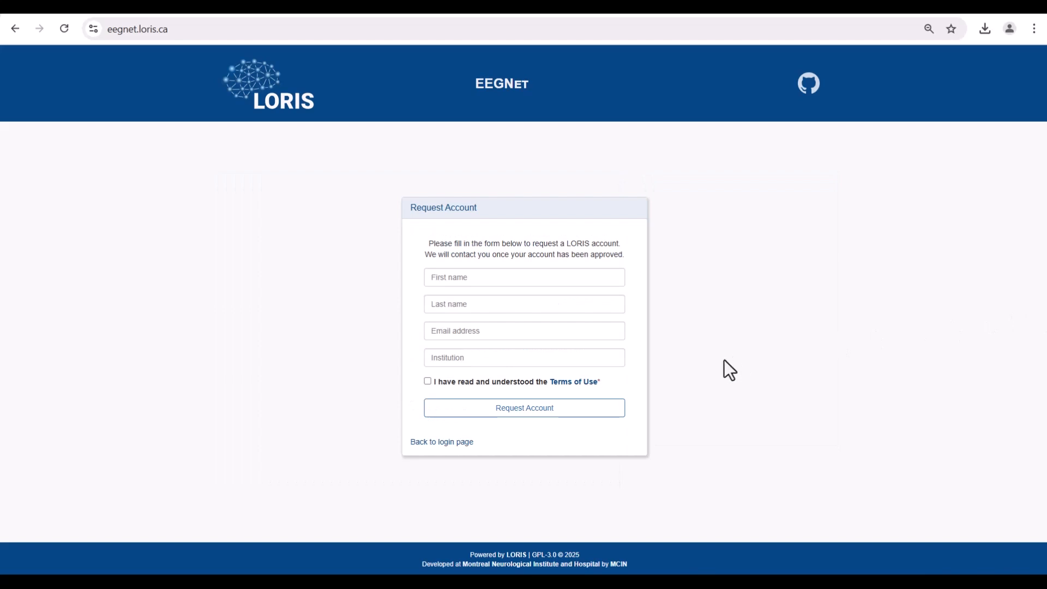
left_click(439, 443)
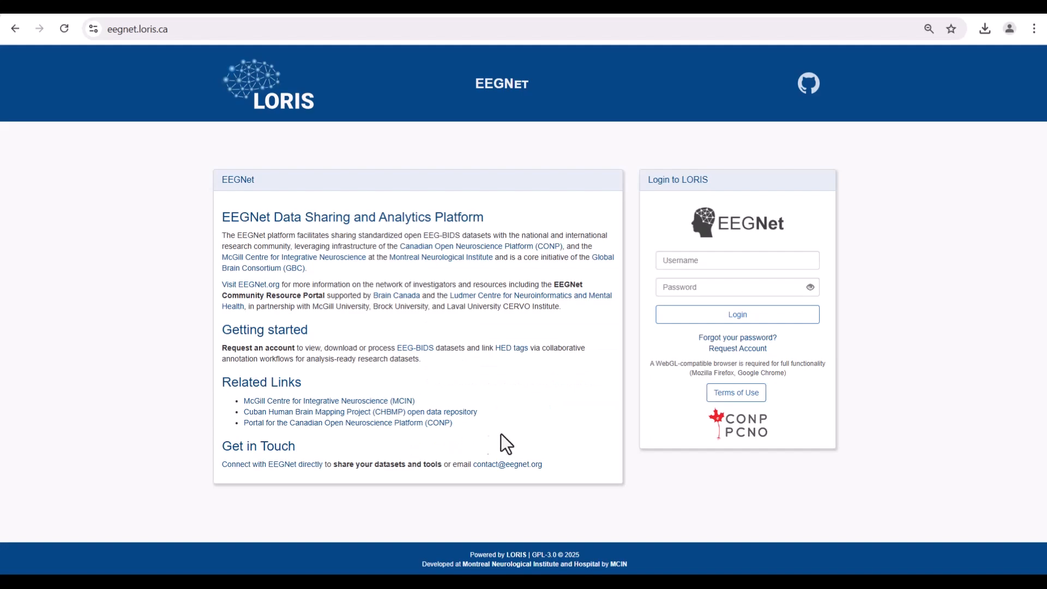
left_click(741, 393)
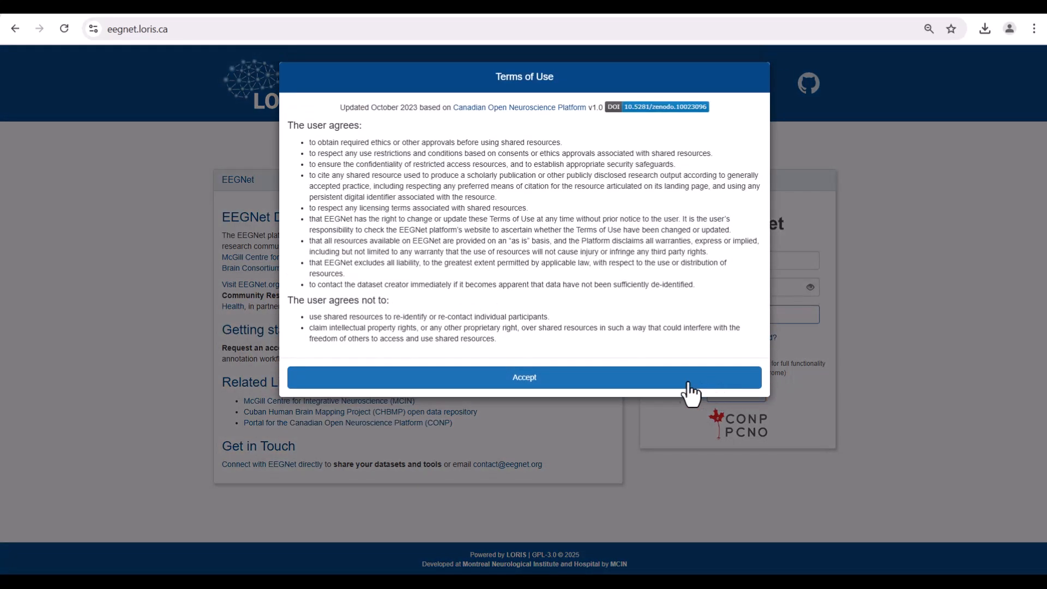
left_click(570, 377)
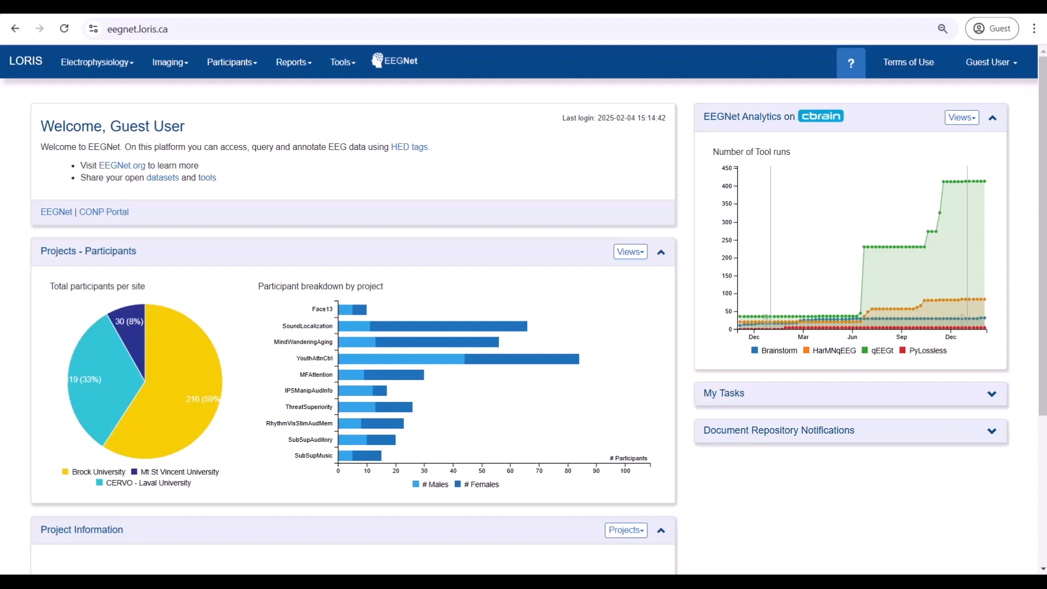
Step: Show the EEGNet Analytics tool runs as Total runs bars
mouse_move(984, 223)
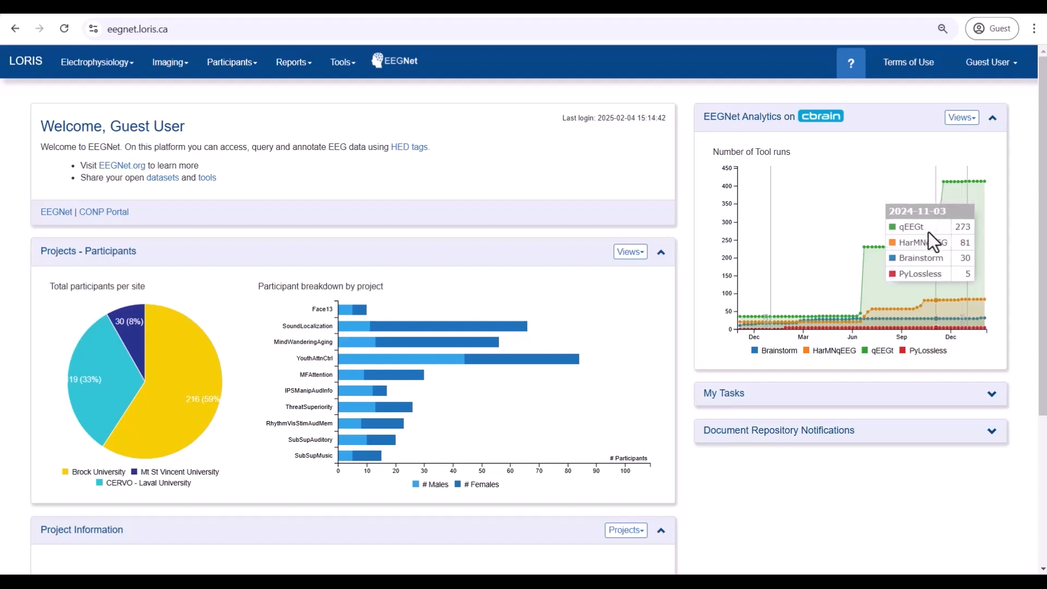
left_click(967, 123)
left_click(916, 154)
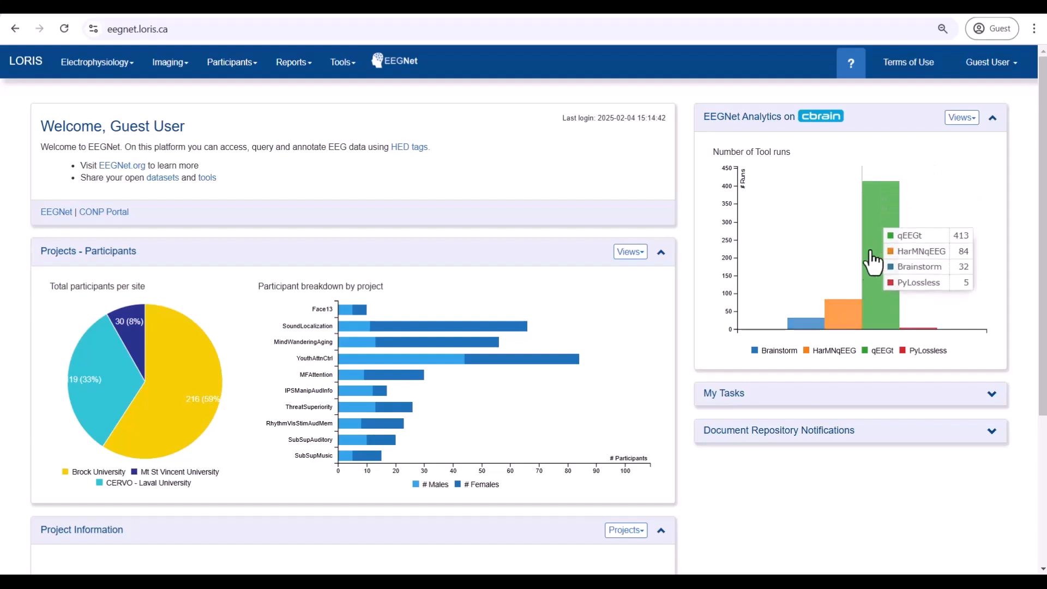
Step: Cycle Projects charts through Recordings and age views back to Participants, then show SoundLocalization's details
left_click(634, 260)
left_click(619, 289)
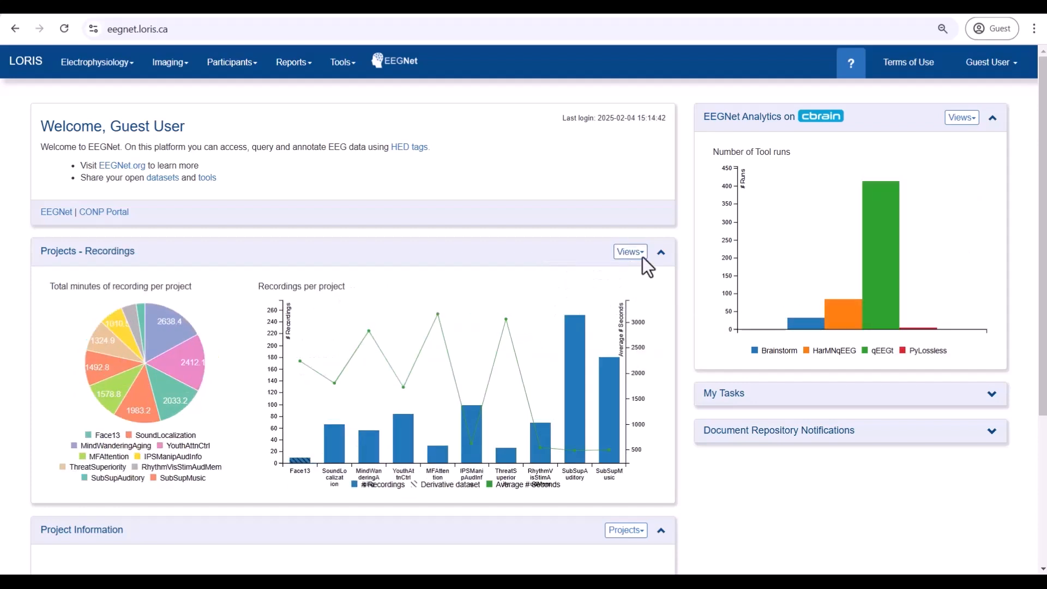
left_click(642, 260)
left_click(603, 303)
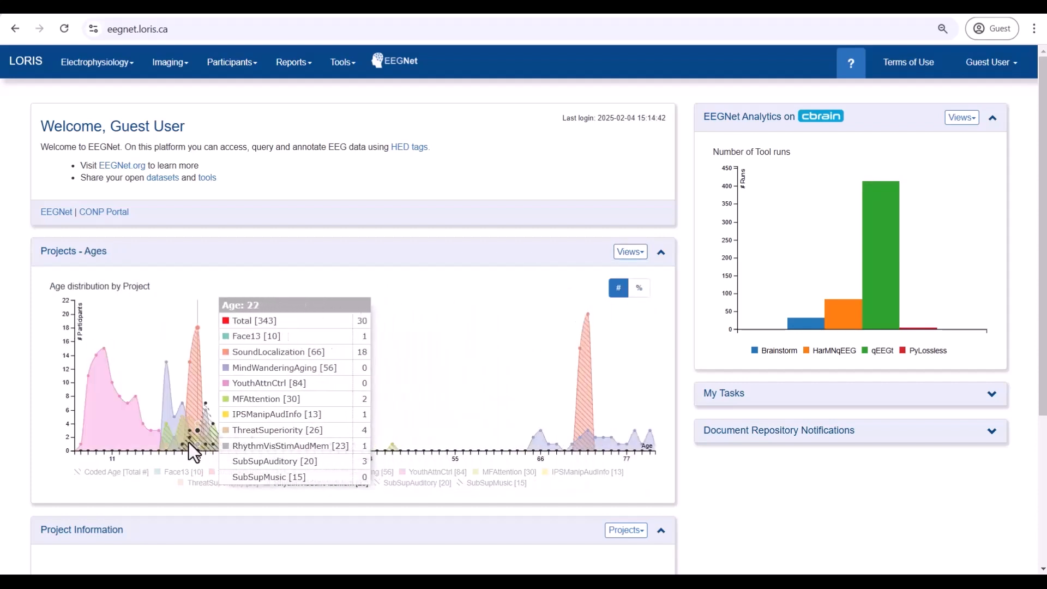
left_click(633, 253)
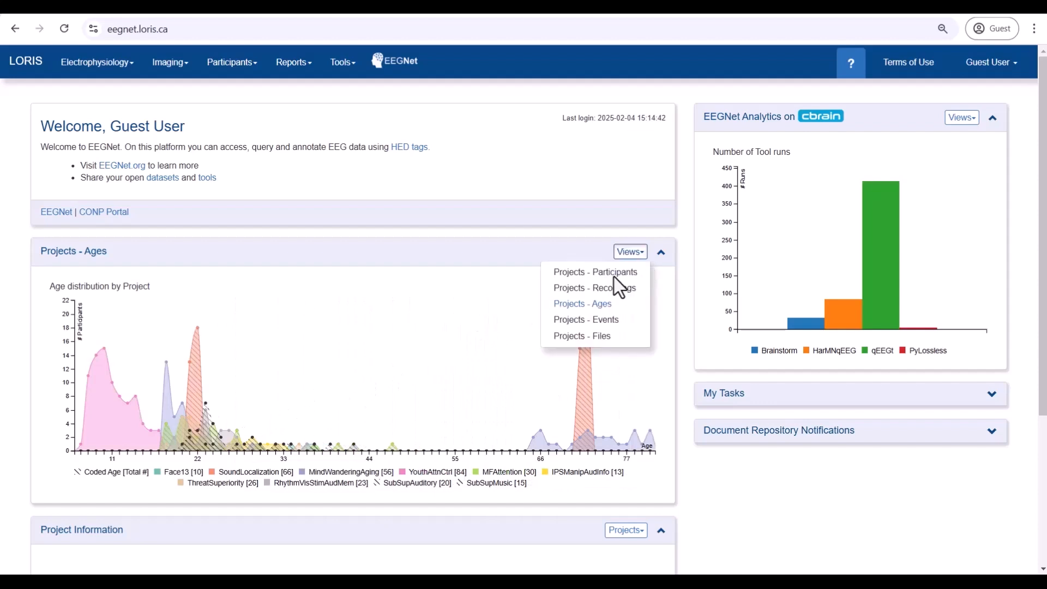
left_click(619, 311)
mouse_move(460, 334)
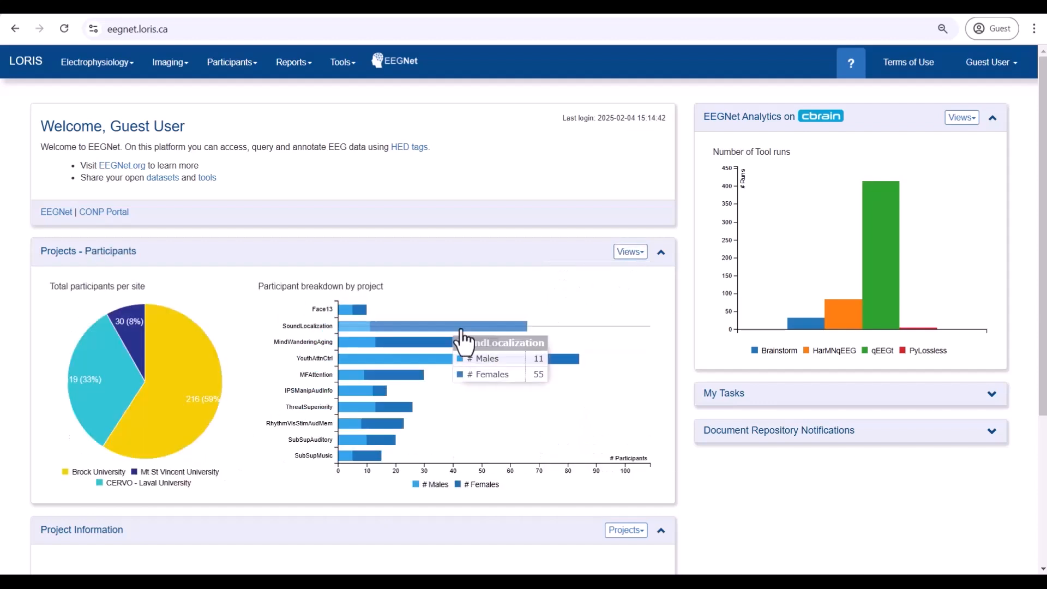
left_click(460, 334)
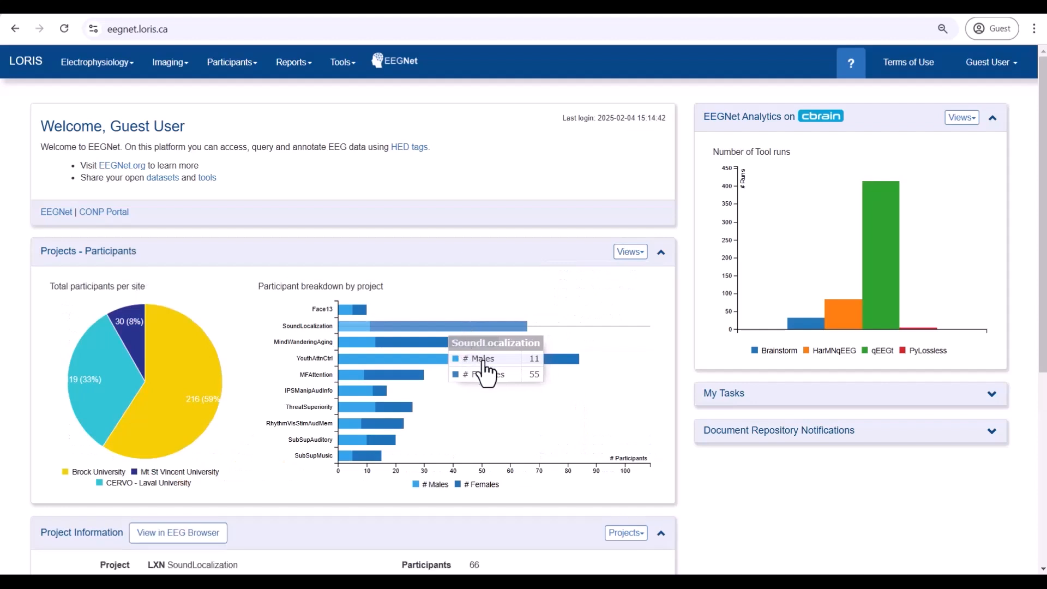
Step: Expand SoundLocalization's task description and copy its How to Cite citation
scroll(638, 418, "down", 5)
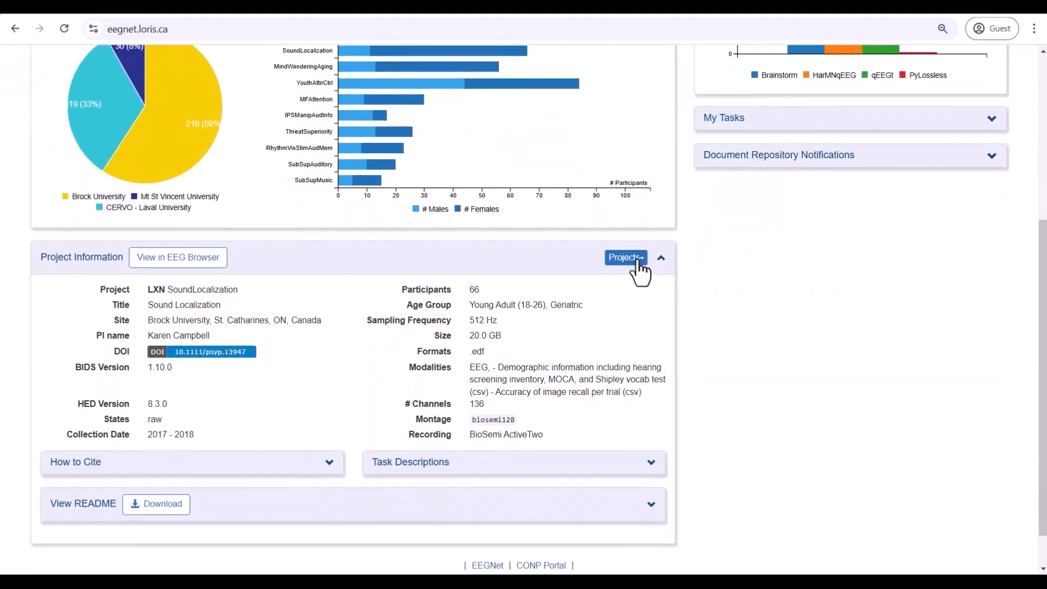
left_click(637, 261)
left_click(637, 261)
scroll(653, 464, "down", 2)
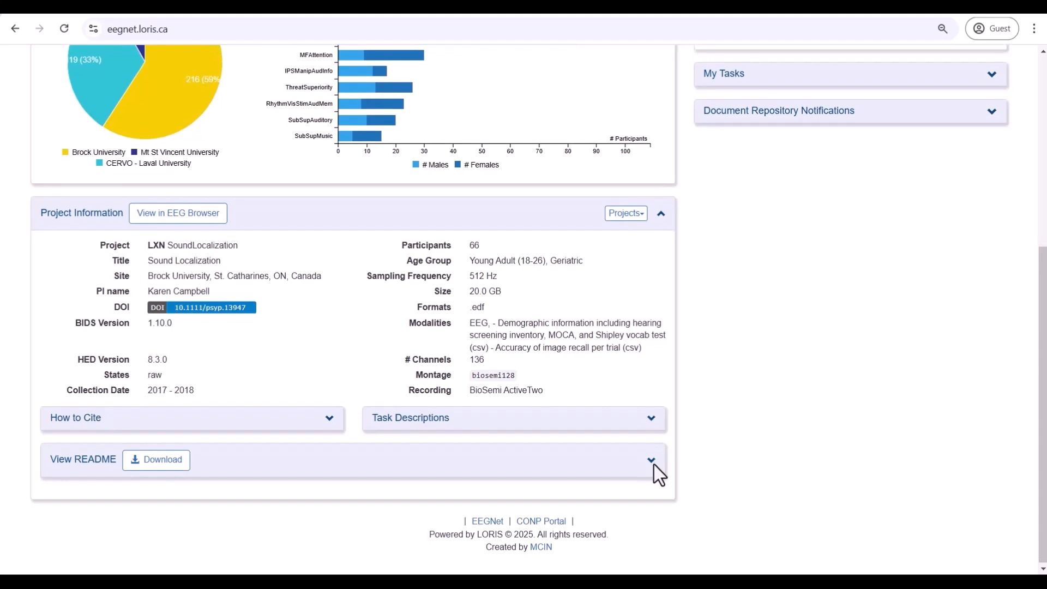
left_click(654, 425)
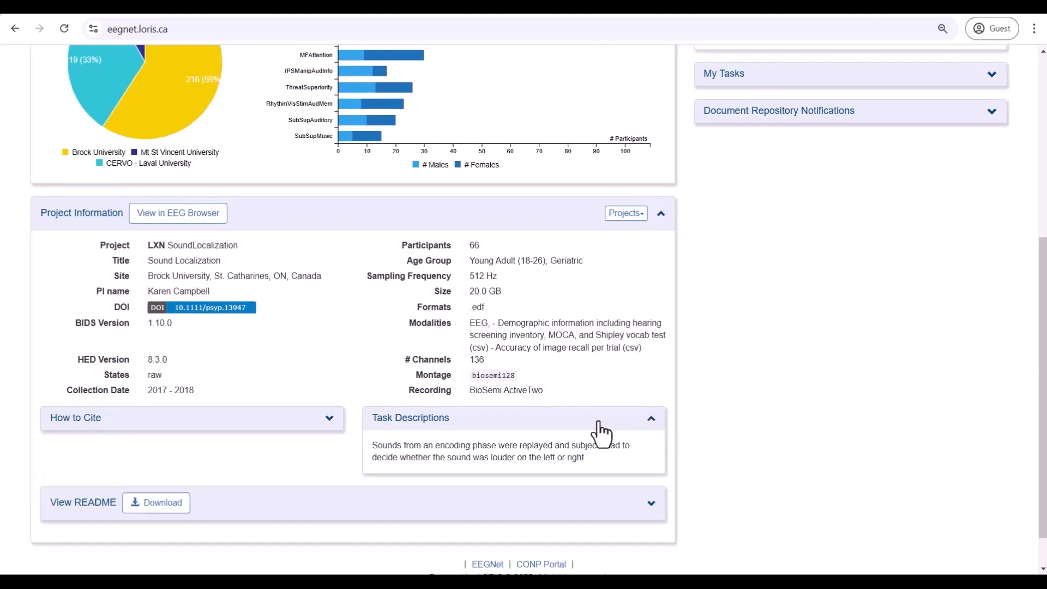
left_click(330, 418)
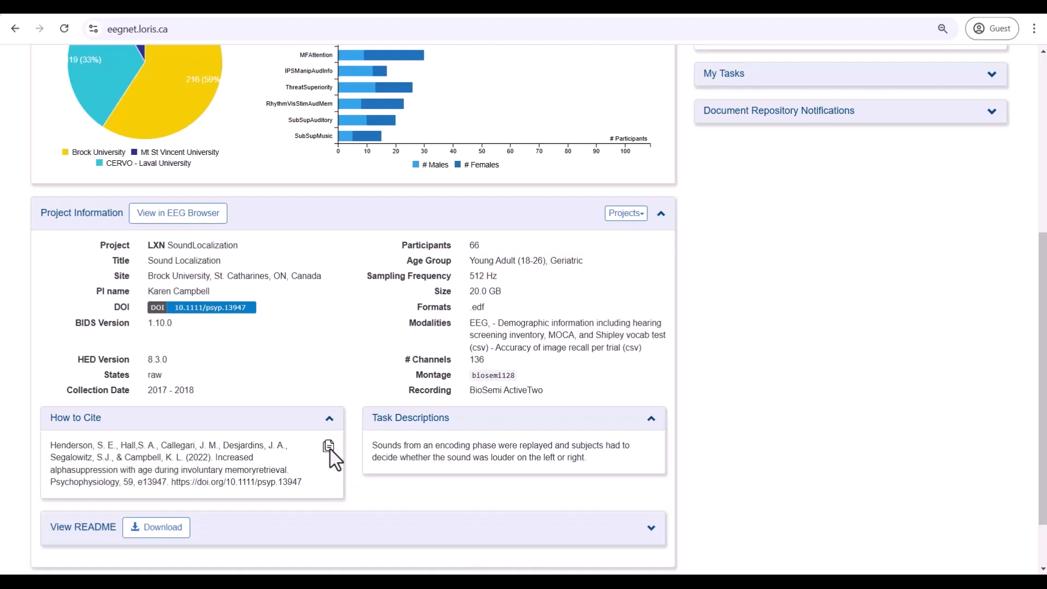
left_click(328, 448)
left_click(523, 381)
Step: Expand and read through the Sound Localization Dataset README
scroll(526, 392, "down", 2)
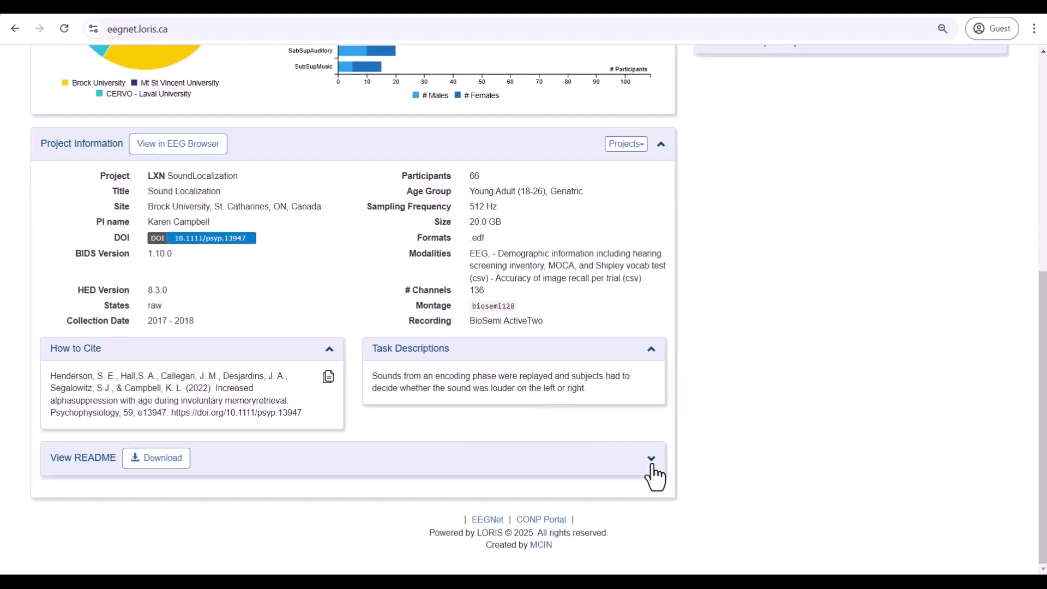
left_click(651, 461)
scroll(322, 507, "down", 2)
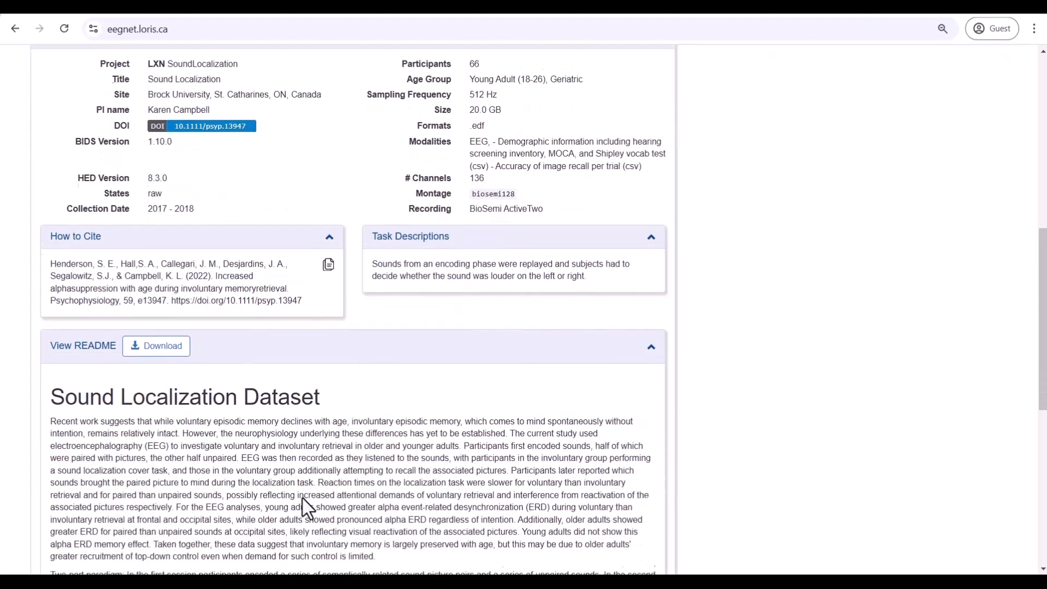
scroll(303, 498, "down", 2)
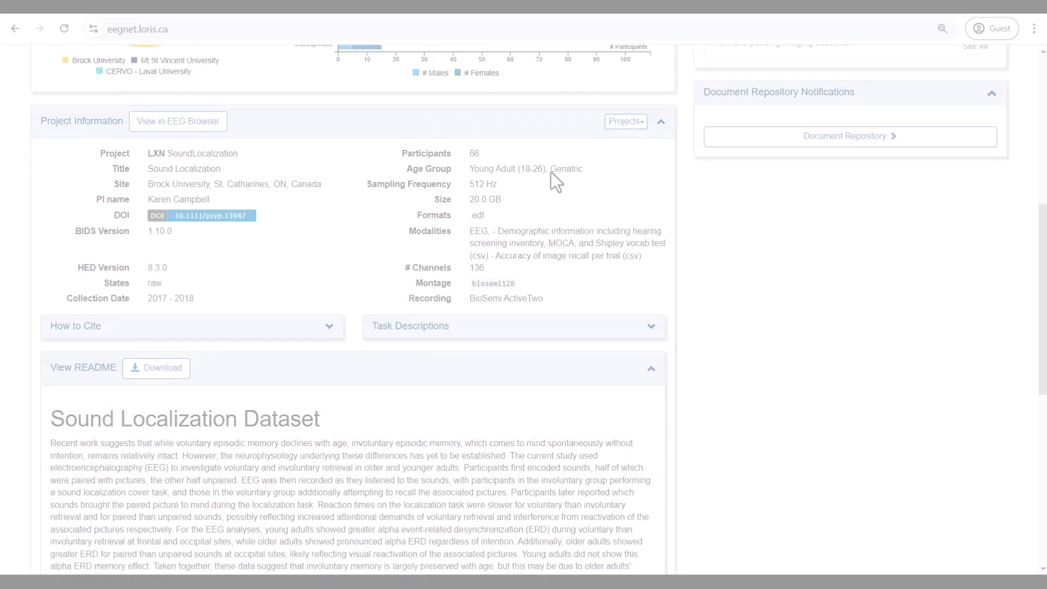
scroll(554, 180, "up", 1)
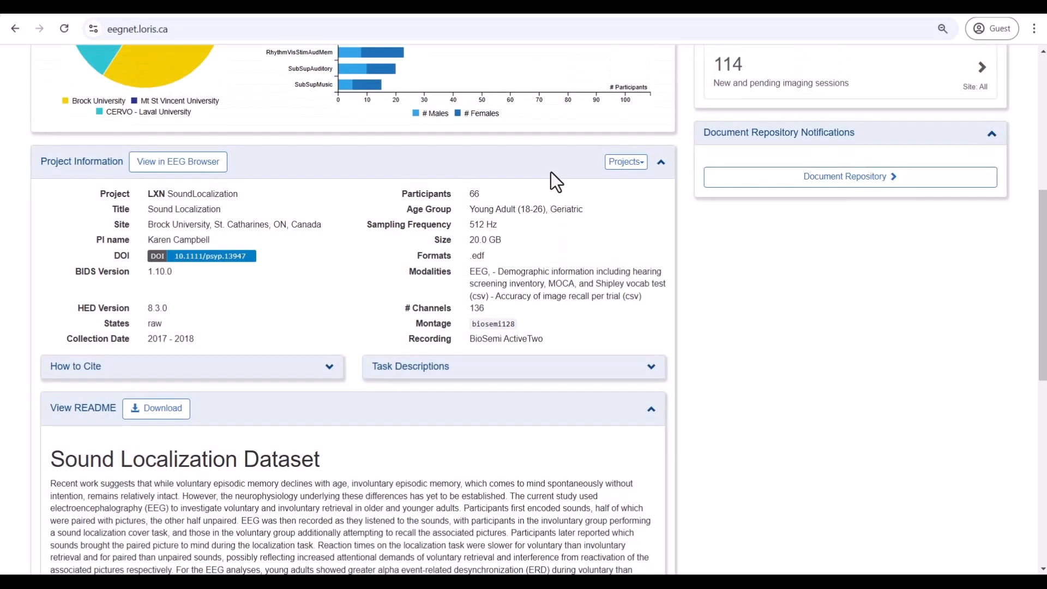
Step: Open the Electrophysiology Browser without filters and set its Project filter to Face13
left_click(184, 180)
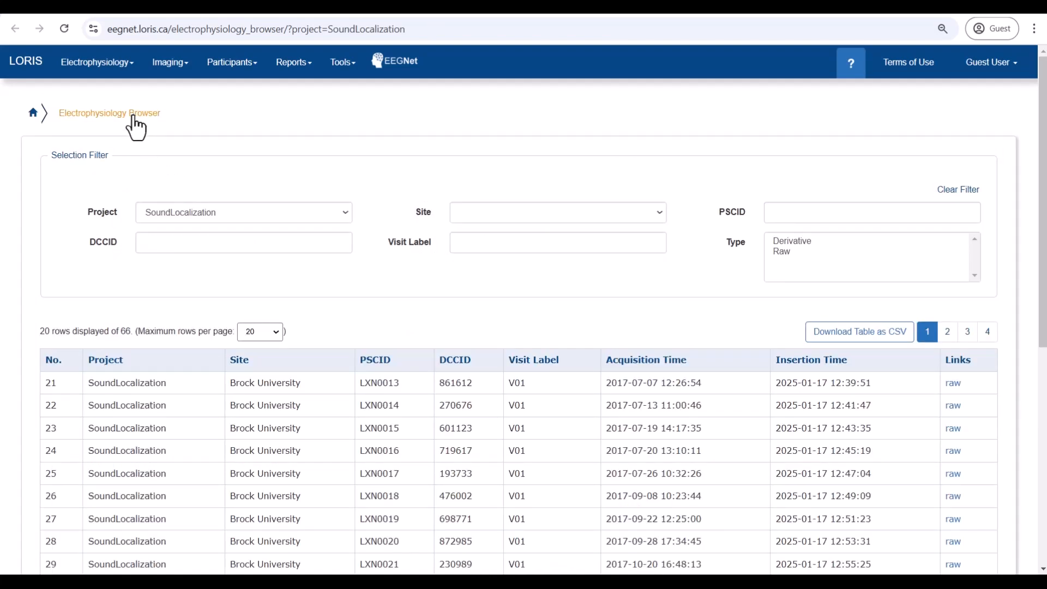
left_click(90, 63)
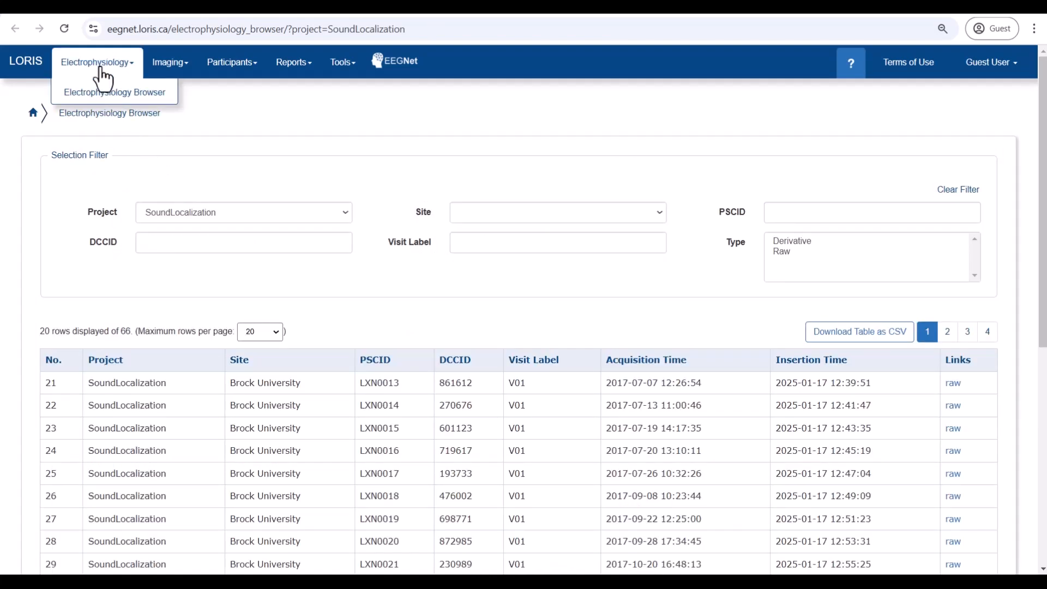
left_click(92, 100)
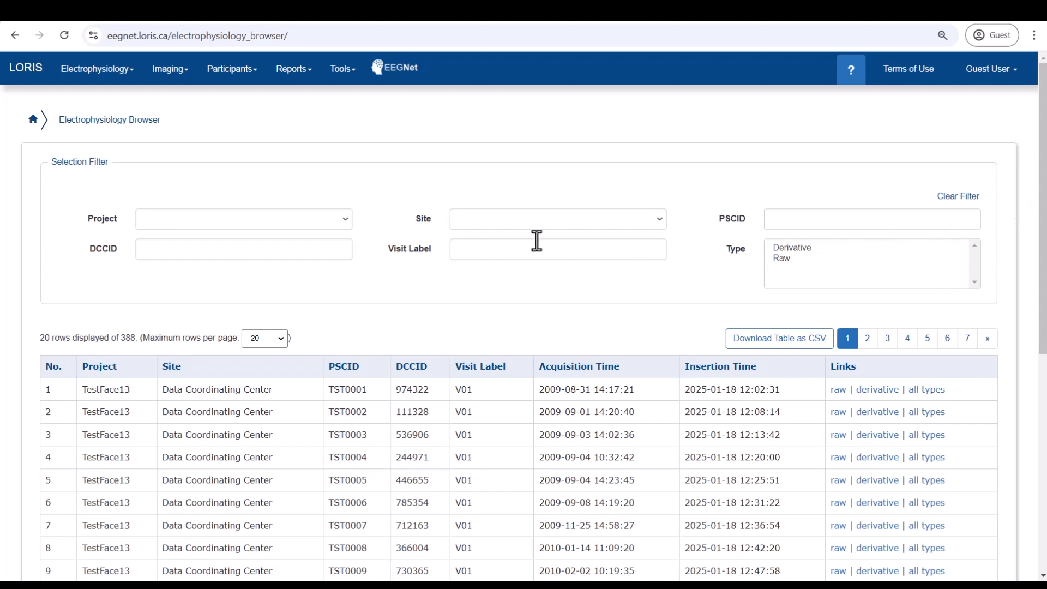
left_click(344, 219)
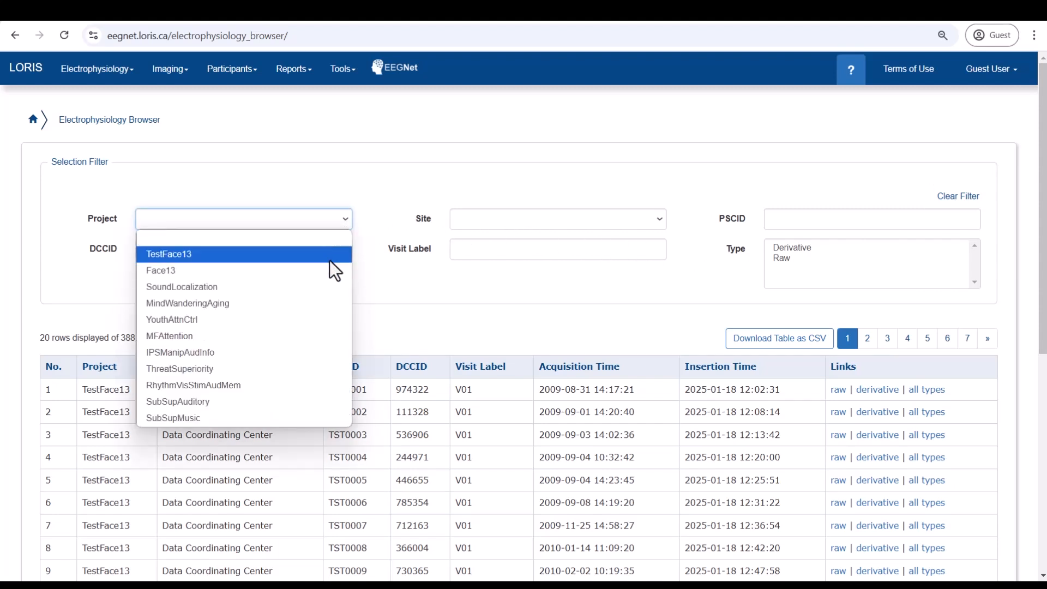
left_click(333, 283)
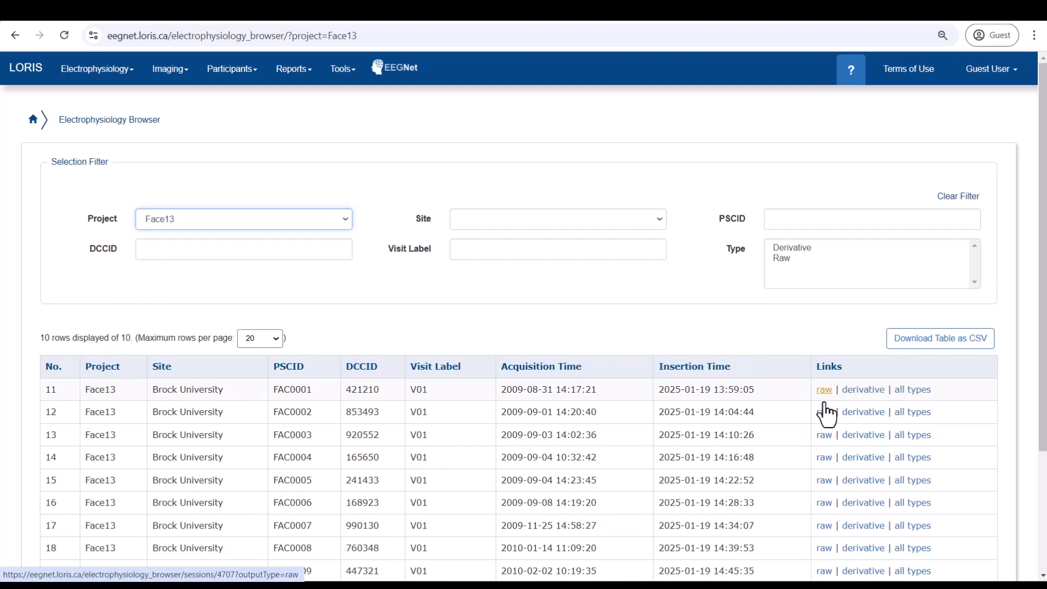
Step: Open the first Face13 raw session, rotate its 3D electrode map, and download the EEG data
left_click(825, 403)
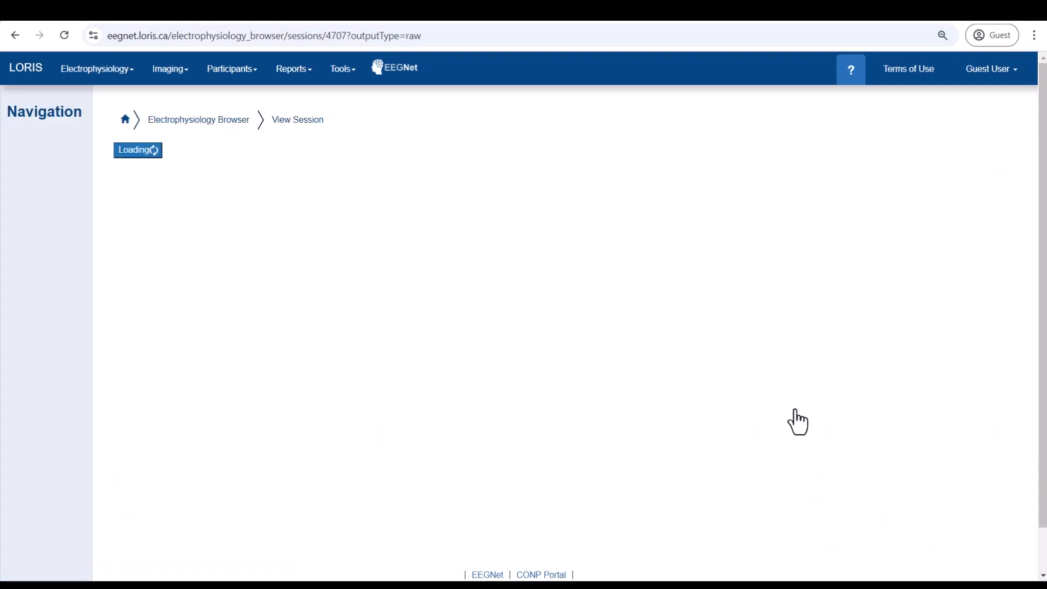
scroll(821, 436, "down", 8)
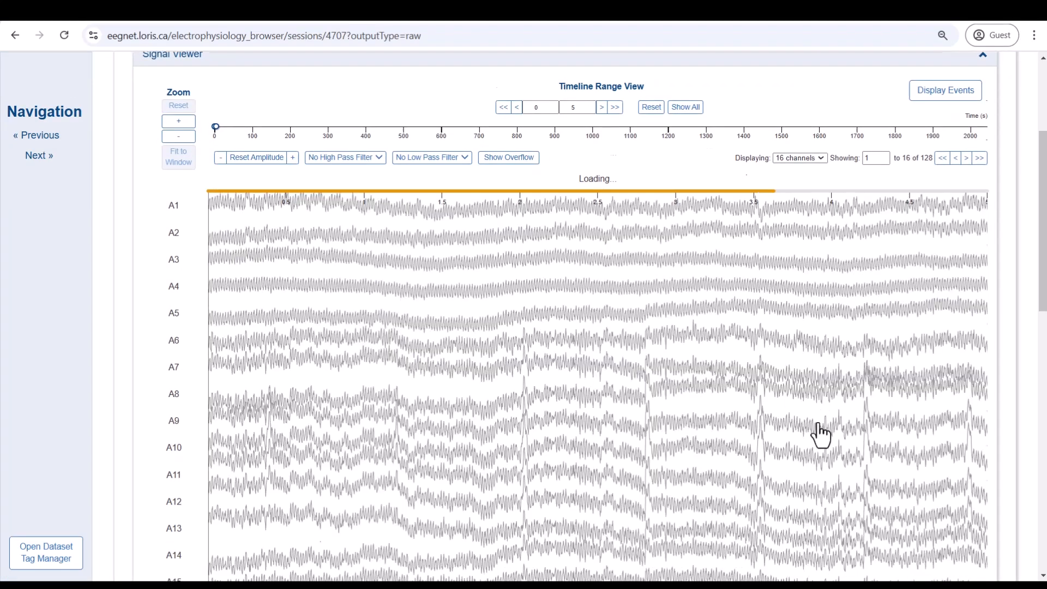
scroll(821, 435, "down", 3)
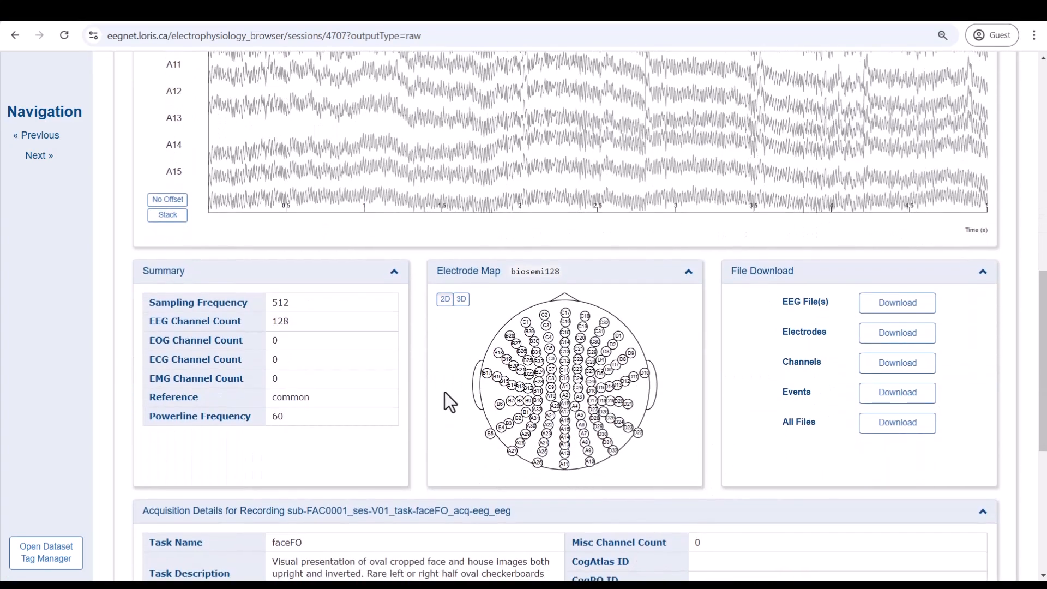
left_click(461, 301)
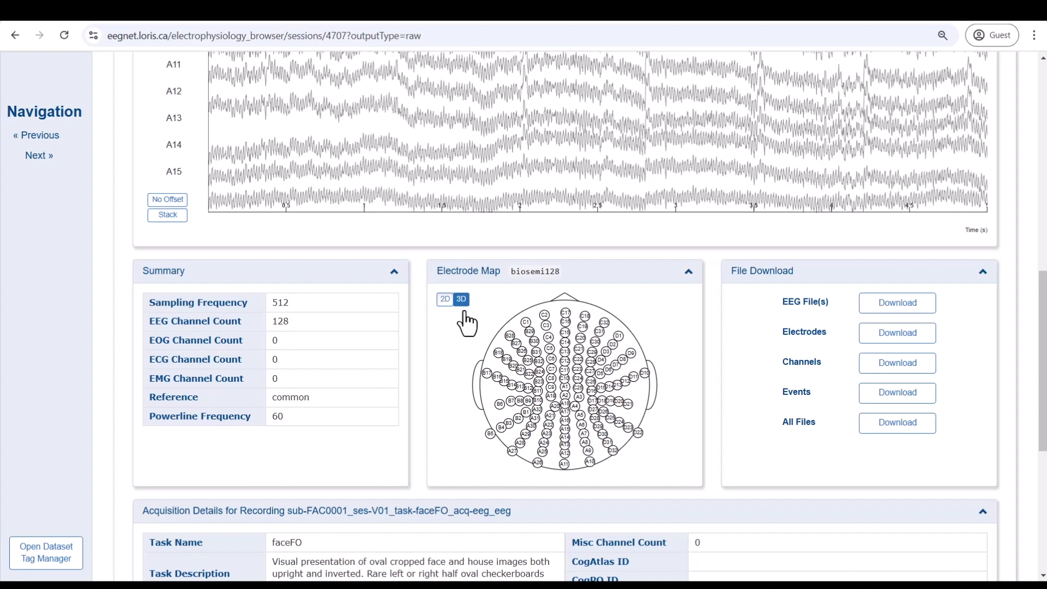
left_click_drag(572, 415, 514, 387)
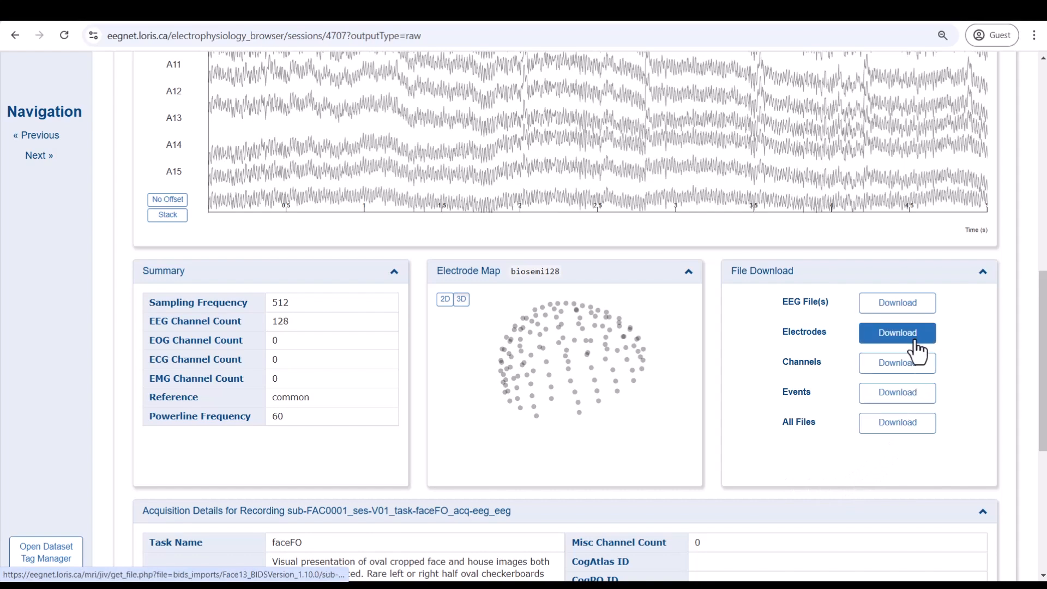
left_click(894, 310)
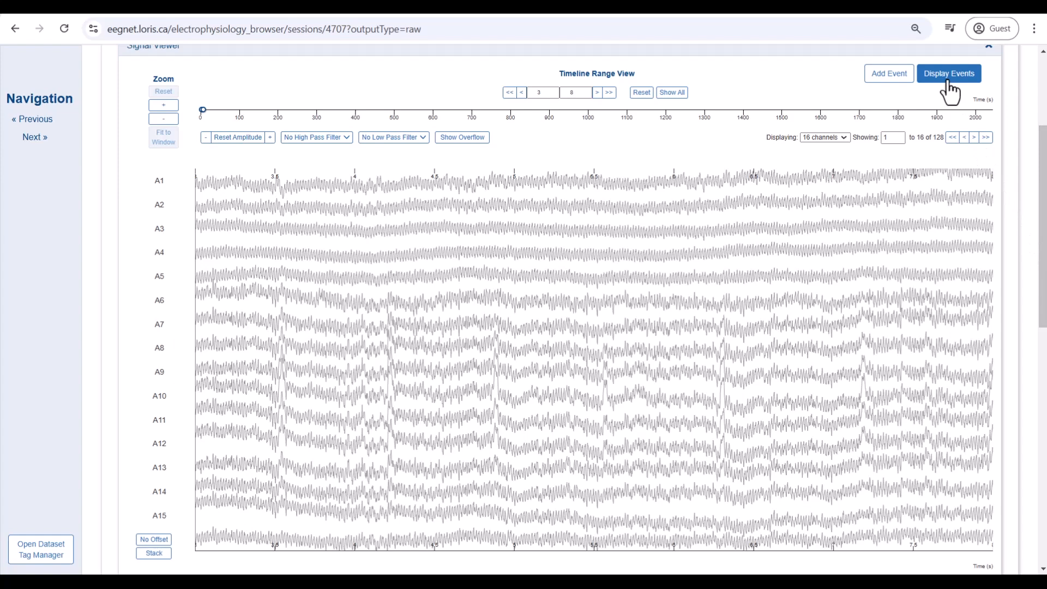
Step: Show the recording's events and advance the timeline to the 6–11 s window
left_click(949, 77)
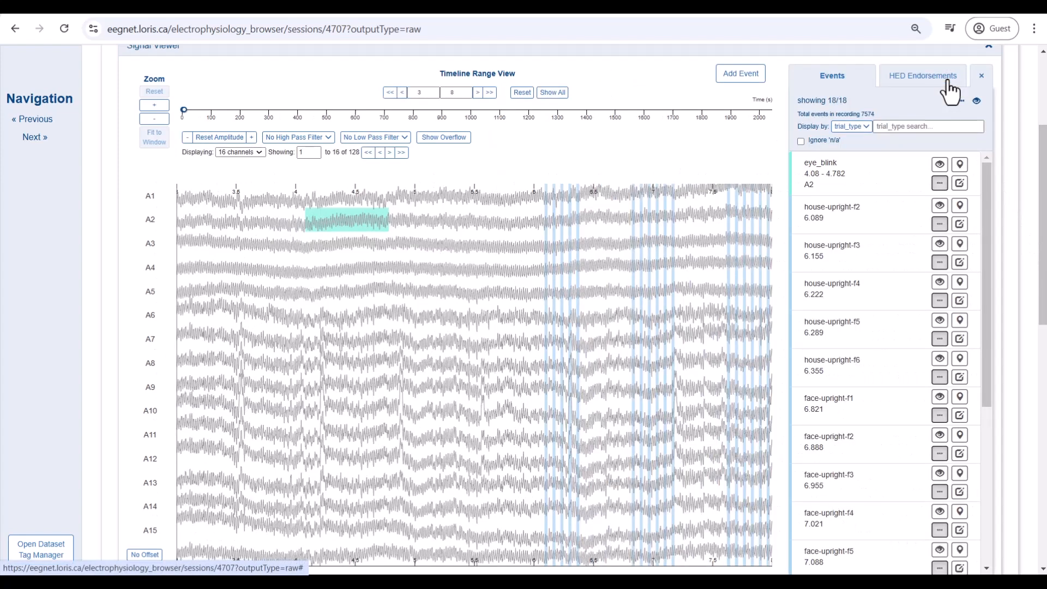
left_click(477, 93)
left_click(477, 93)
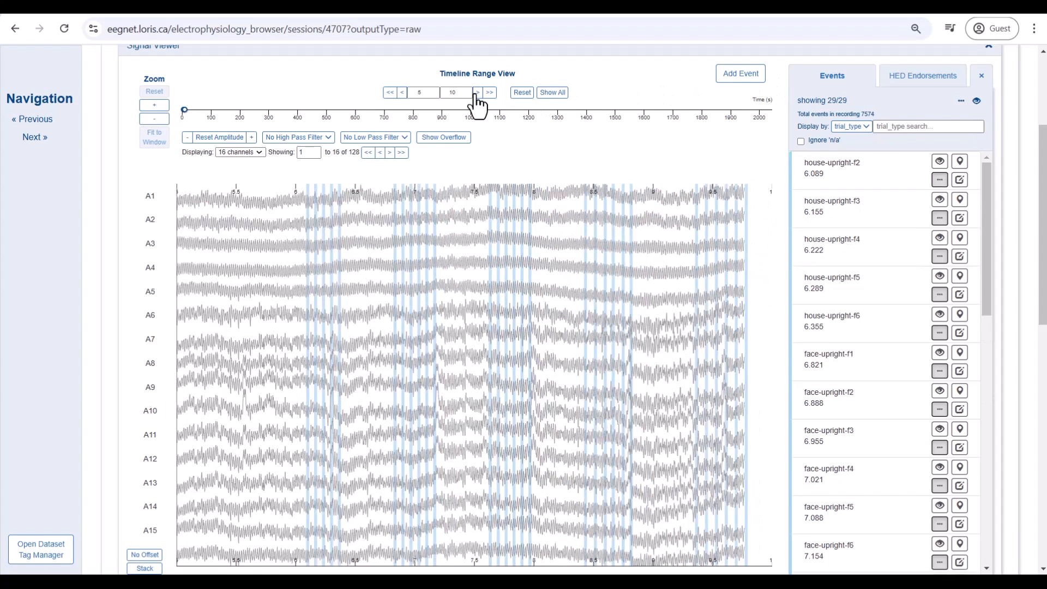
left_click(477, 93)
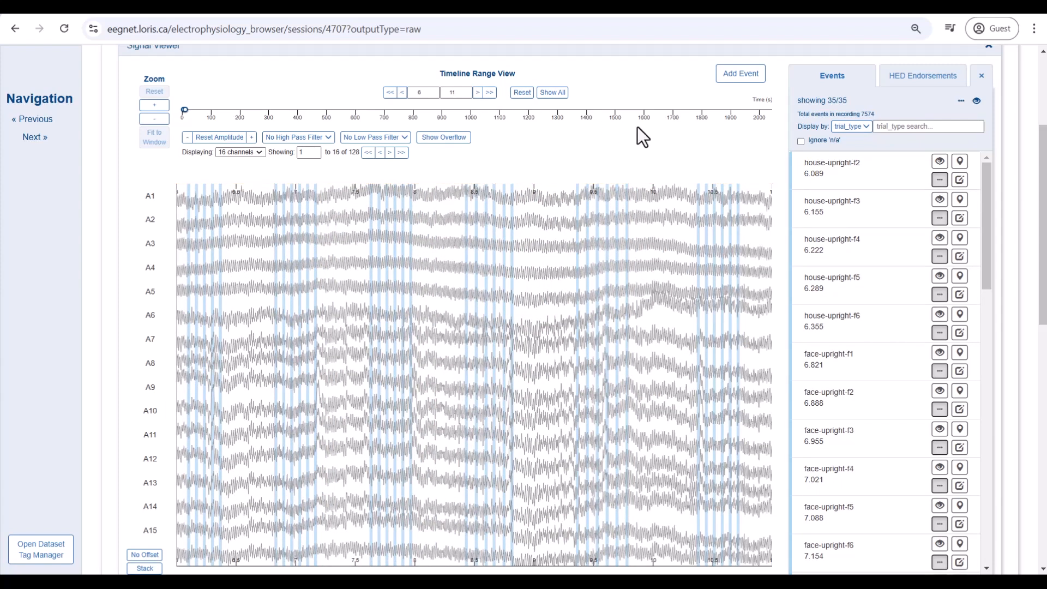
Step: Save channels A5, A6, C10 and A1 on house-upright-f2, then select the 1.5–2.2 s span
left_click(960, 180)
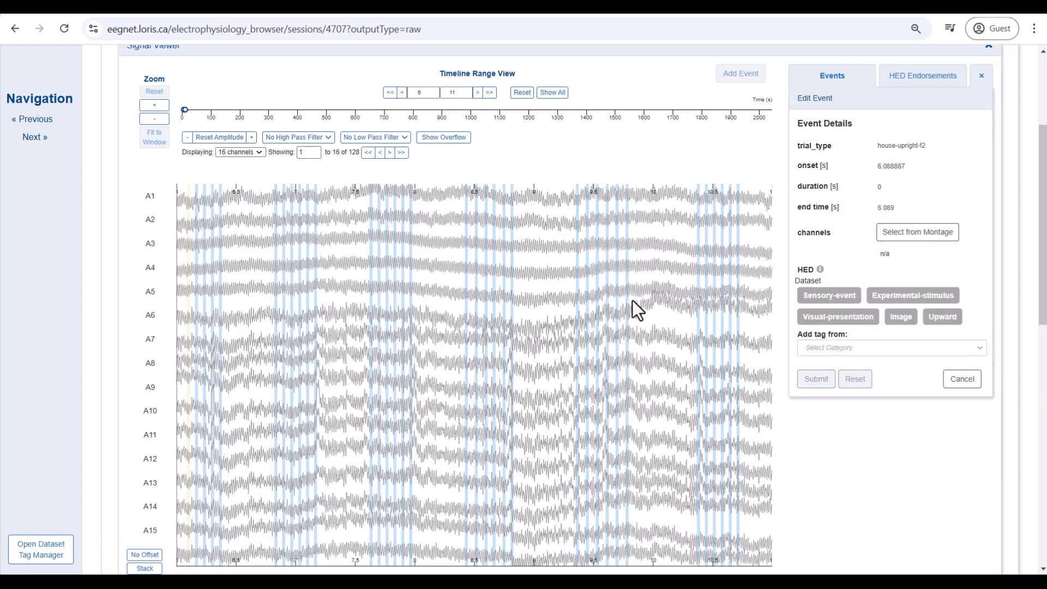
left_click(147, 297)
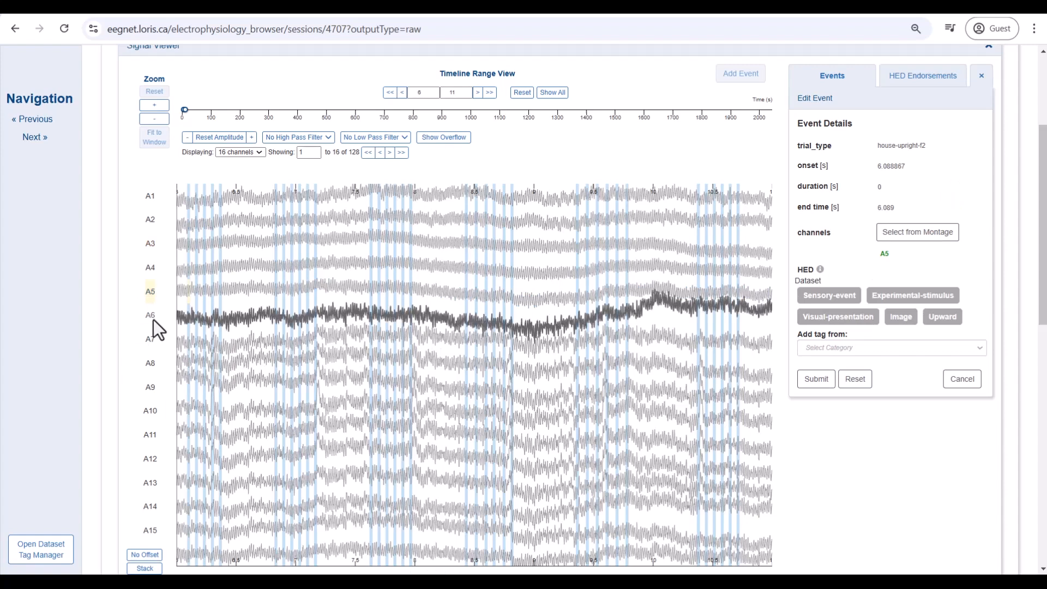
left_click(152, 322)
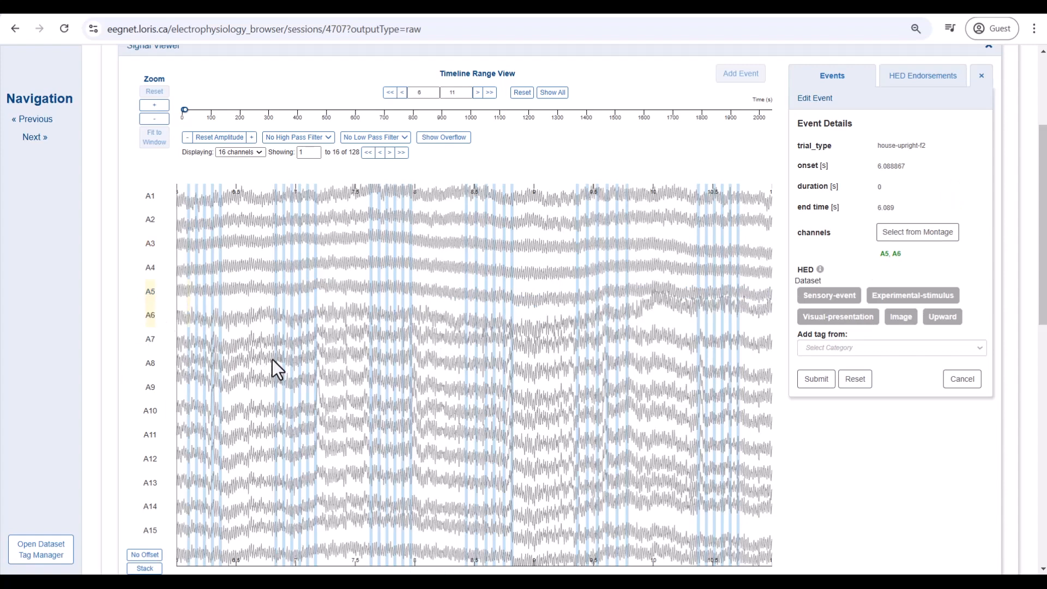
left_click(921, 238)
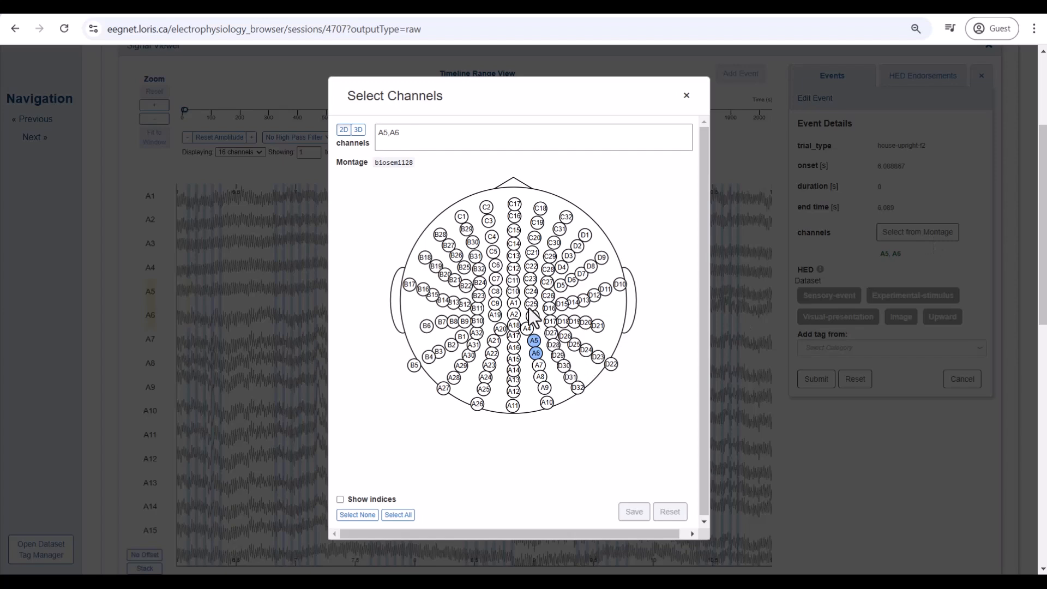
left_click(513, 293)
left_click(514, 302)
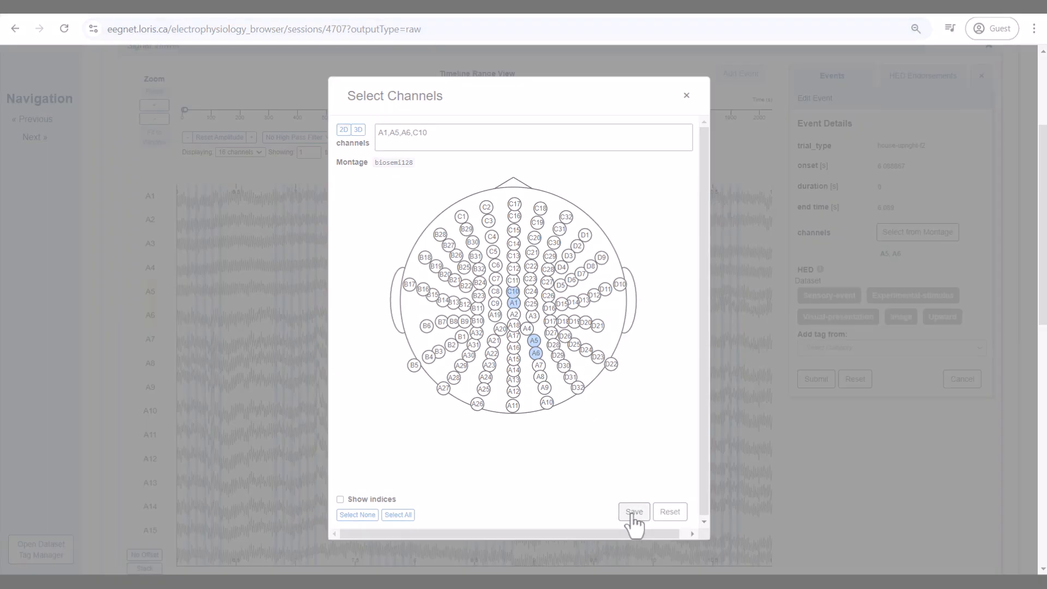
left_click(633, 513)
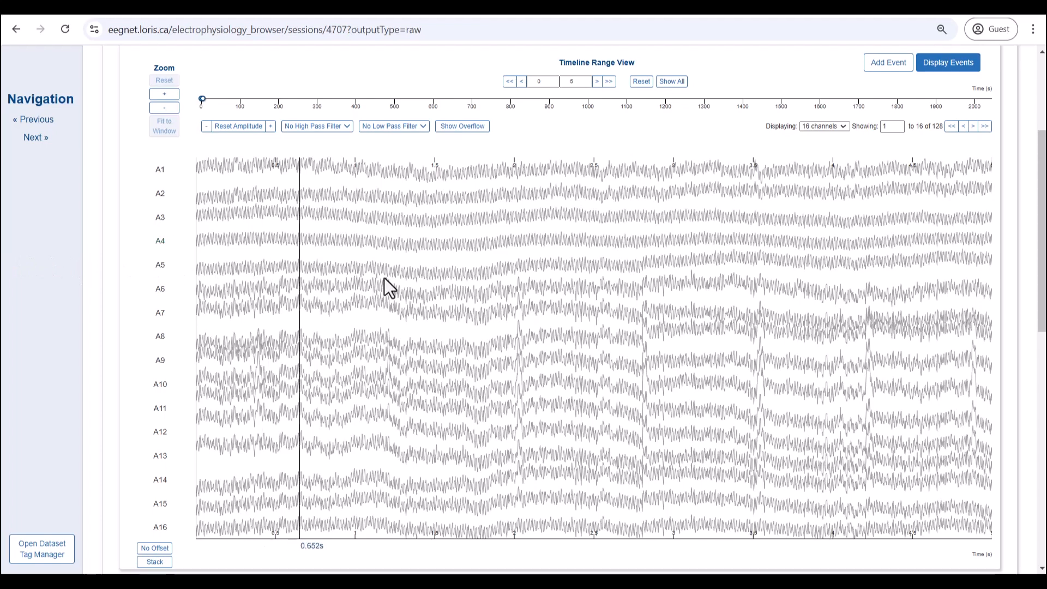
left_click_drag(429, 281, 550, 281)
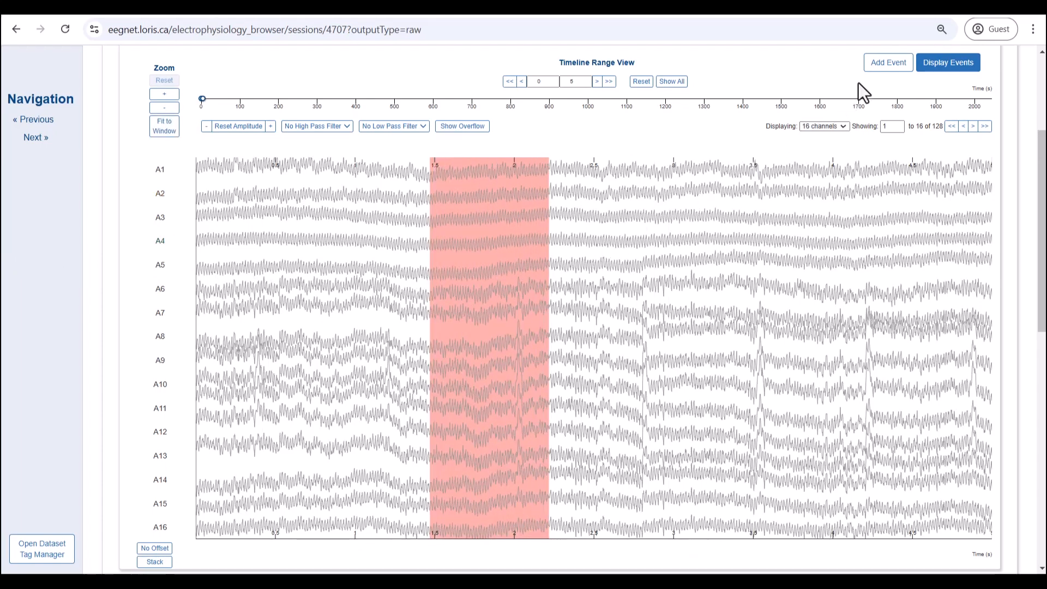
Step: Add an eye_blink event from the selected range with channels A1, A2, A3 and A4
left_click(888, 62)
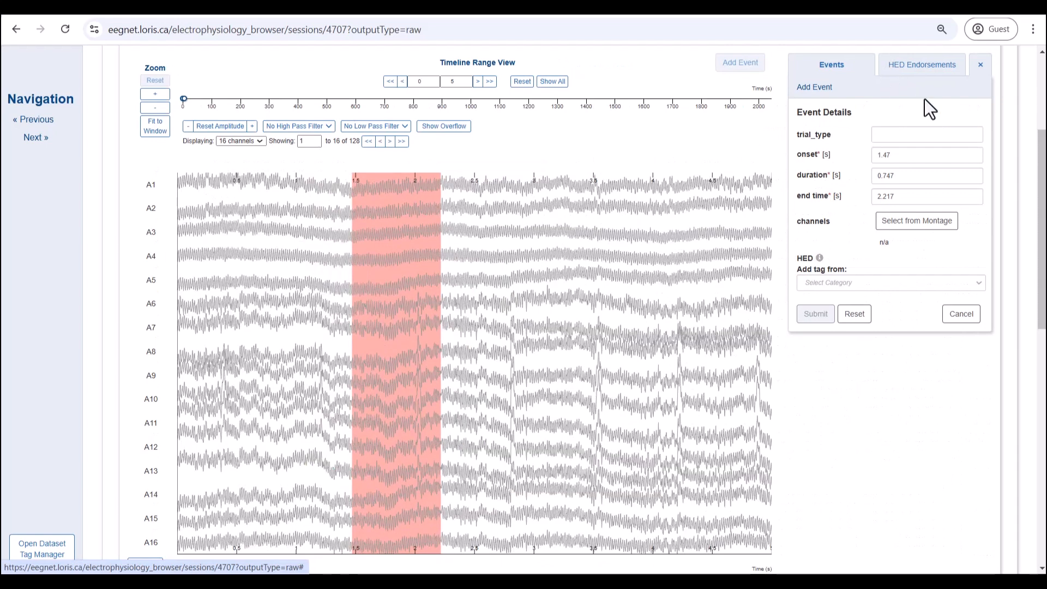
left_click(945, 136)
type("eye")
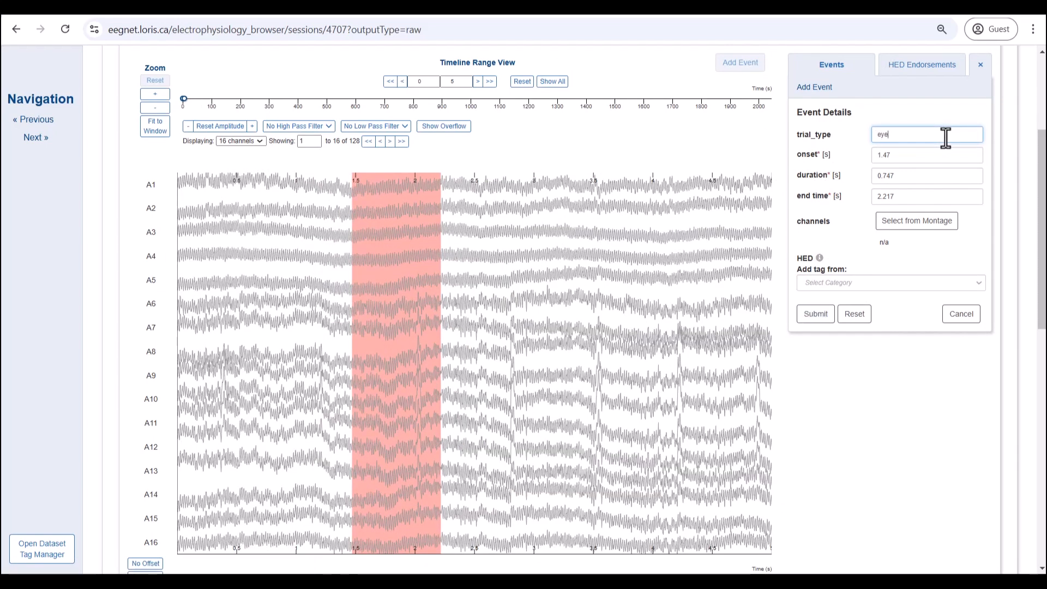
type("_blink")
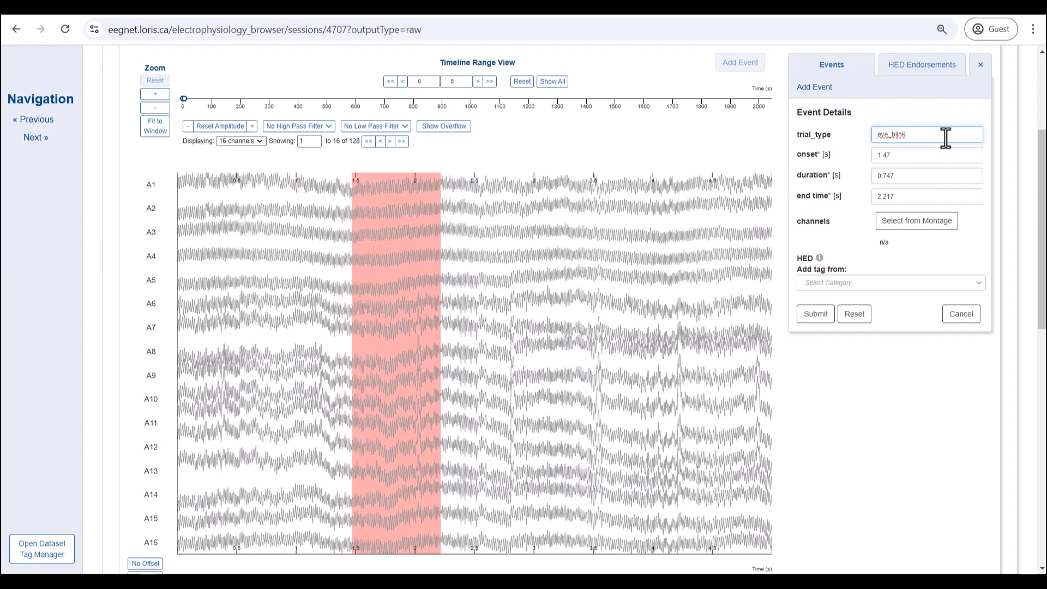
left_click(917, 229)
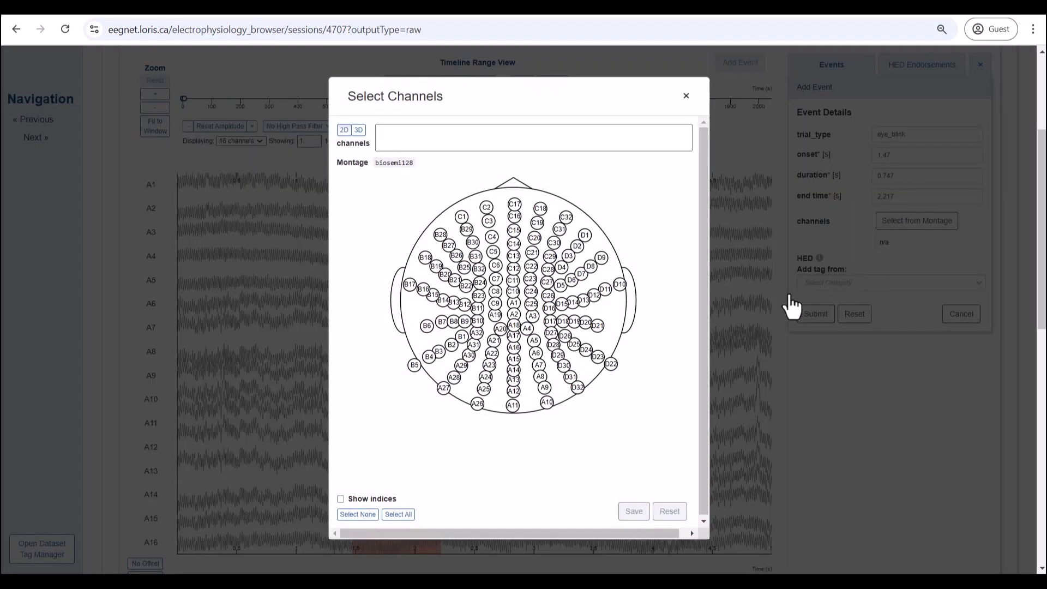
left_click(513, 303)
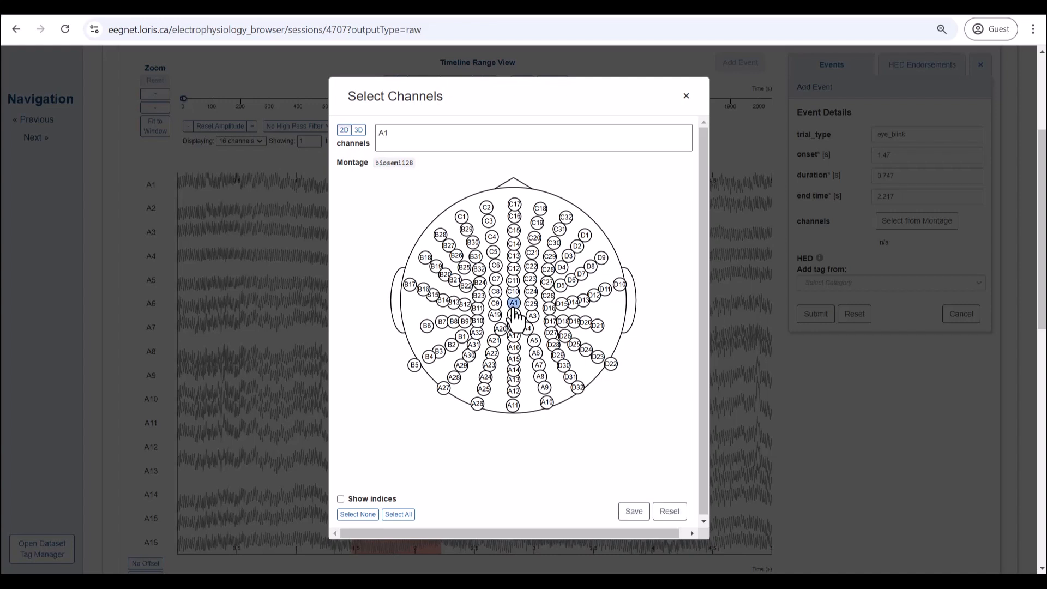
left_click(514, 315)
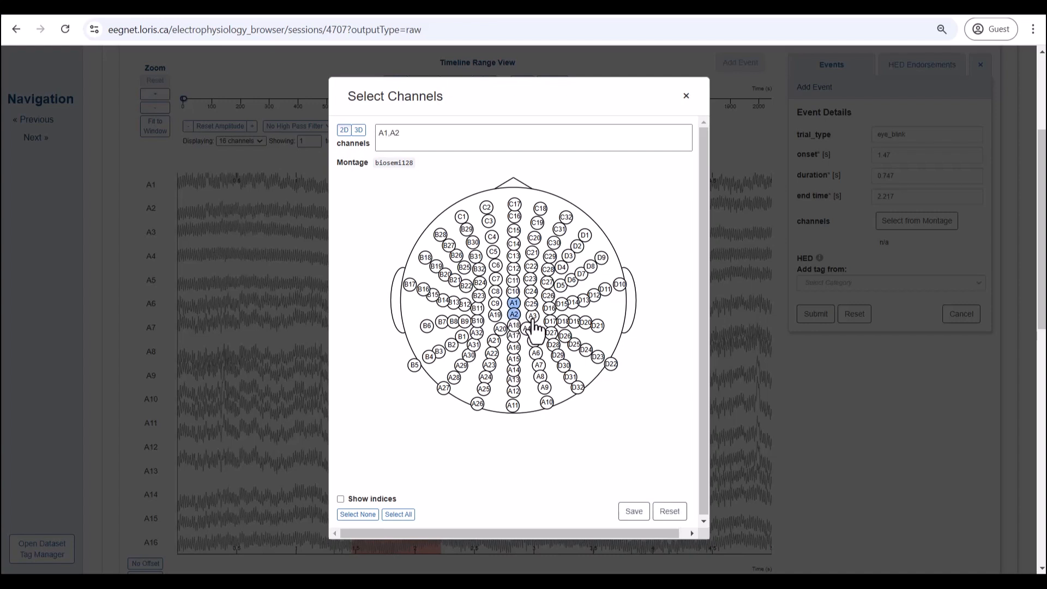
left_click(532, 316)
left_click(527, 329)
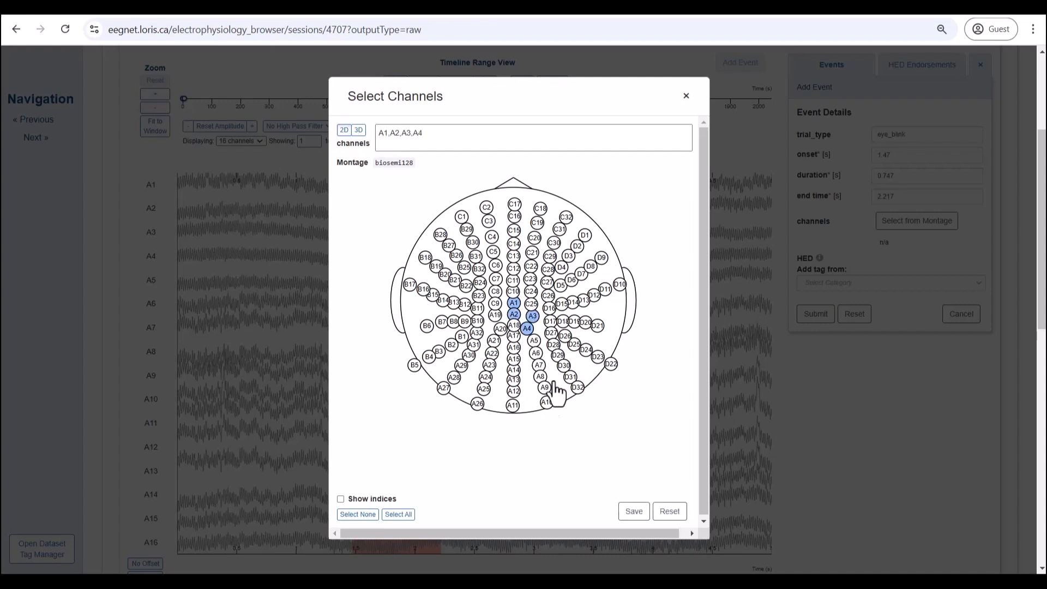
left_click(633, 511)
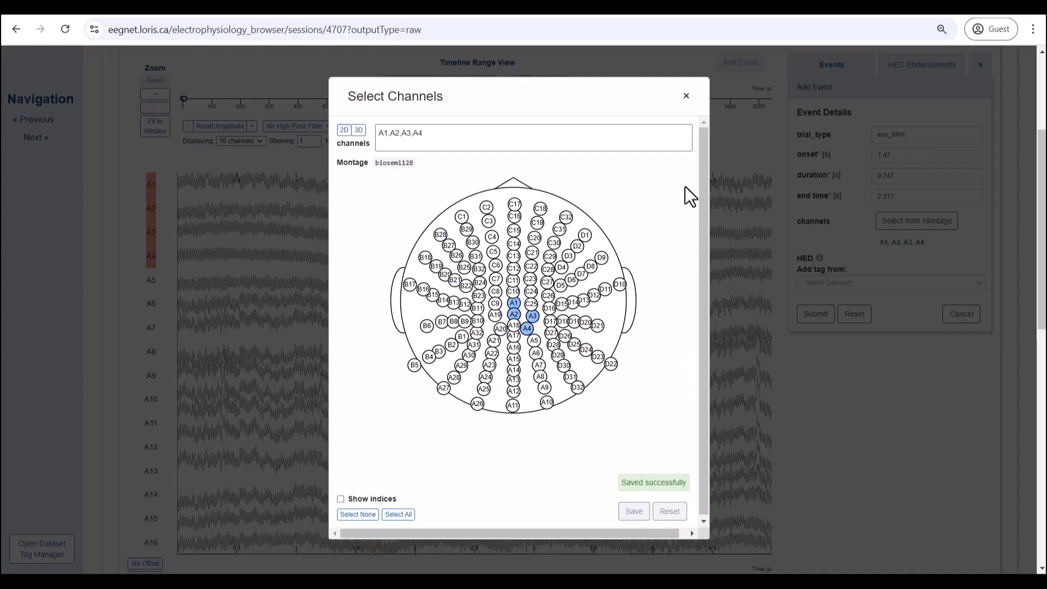
left_click(688, 98)
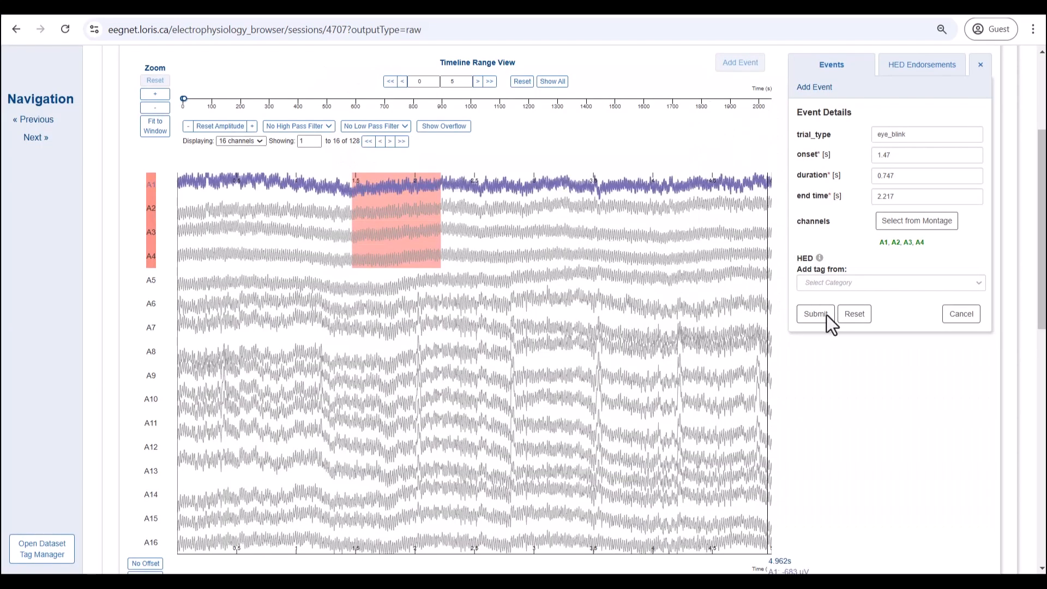
Step: Tag the eye_blink event with Eye-blink-artifact from the HED 8.3 Artifacts category
left_click(832, 283)
left_click(839, 335)
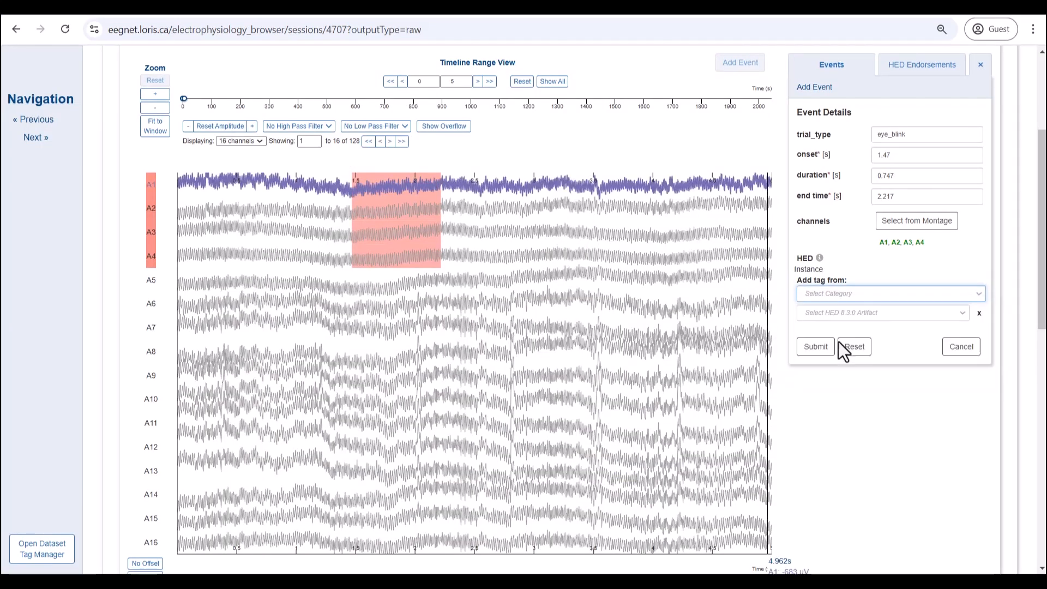
left_click(848, 316)
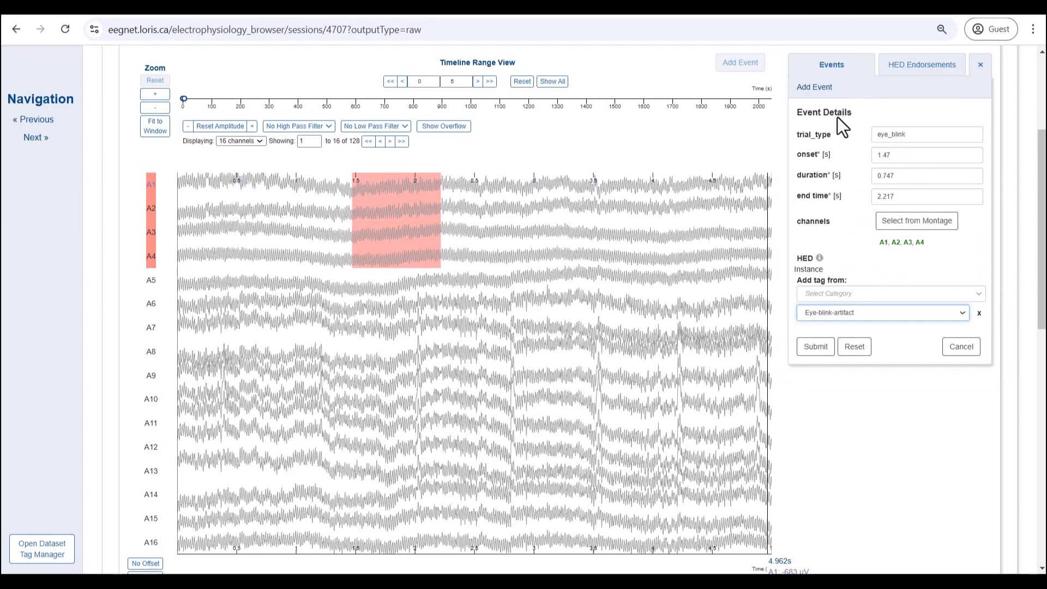
left_click(816, 348)
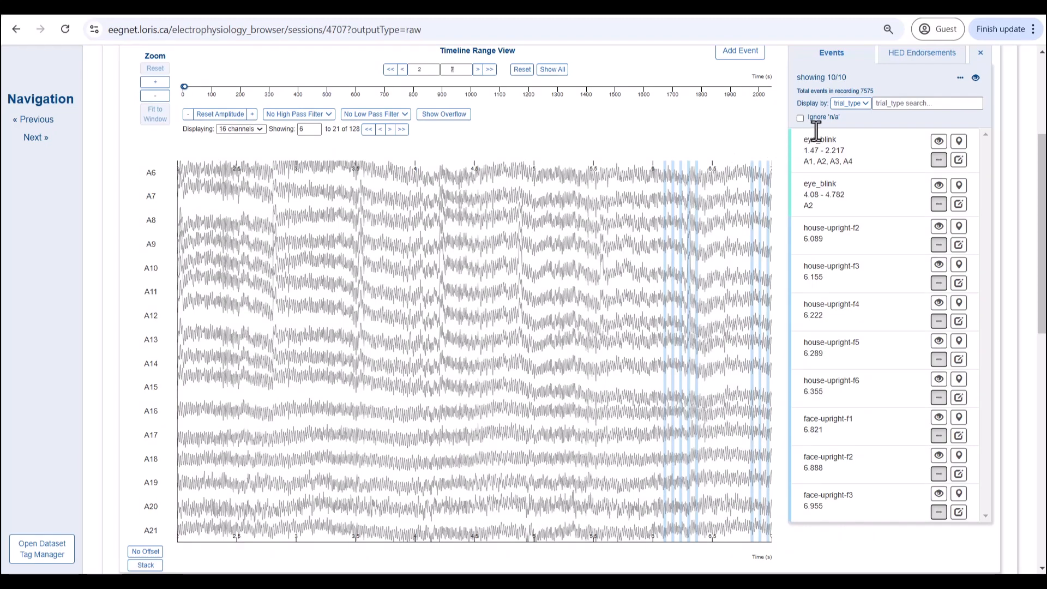
Step: List events by trial_type, search for 'eye', and exclude those eye events
left_click(850, 103)
left_click(866, 105)
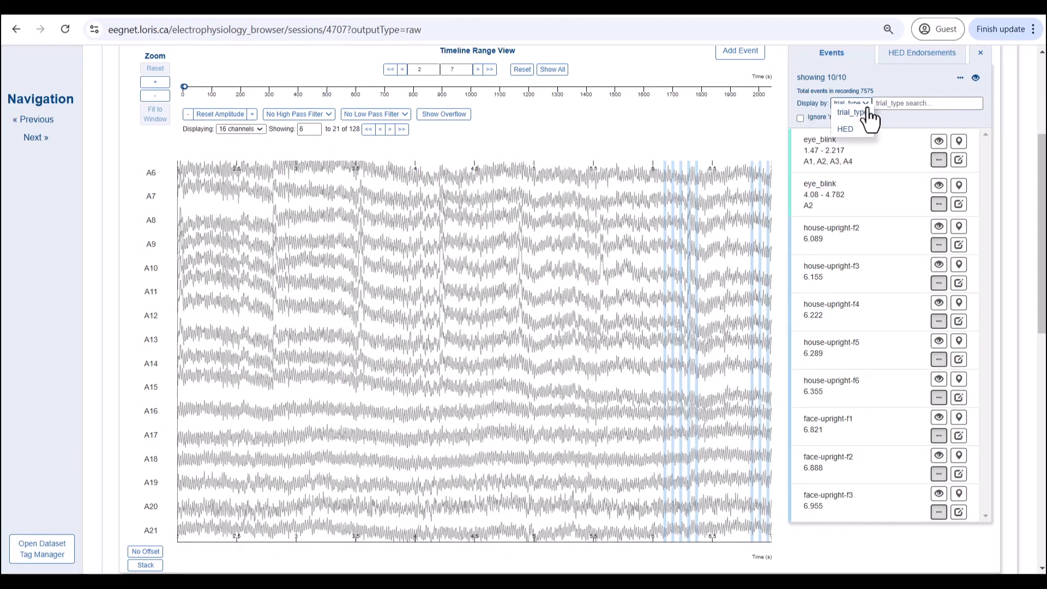
left_click(882, 149)
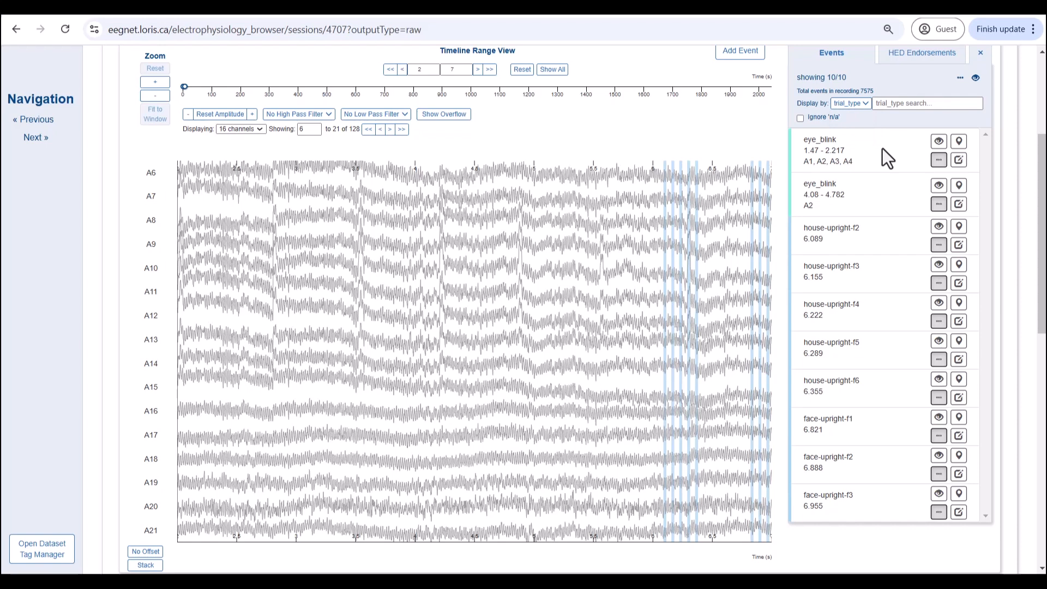
left_click(906, 104)
type("eye")
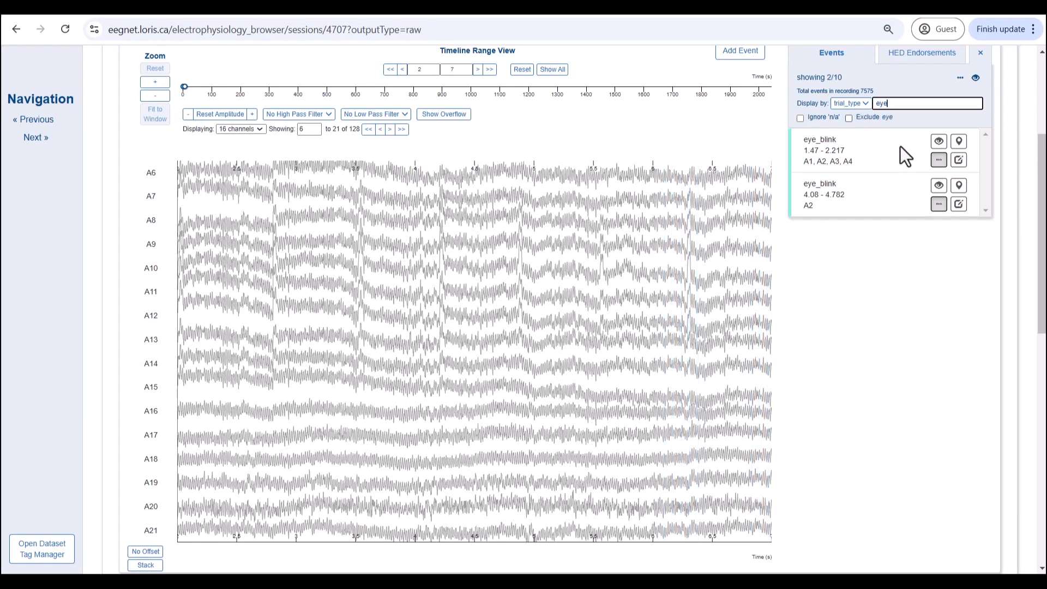
left_click(848, 118)
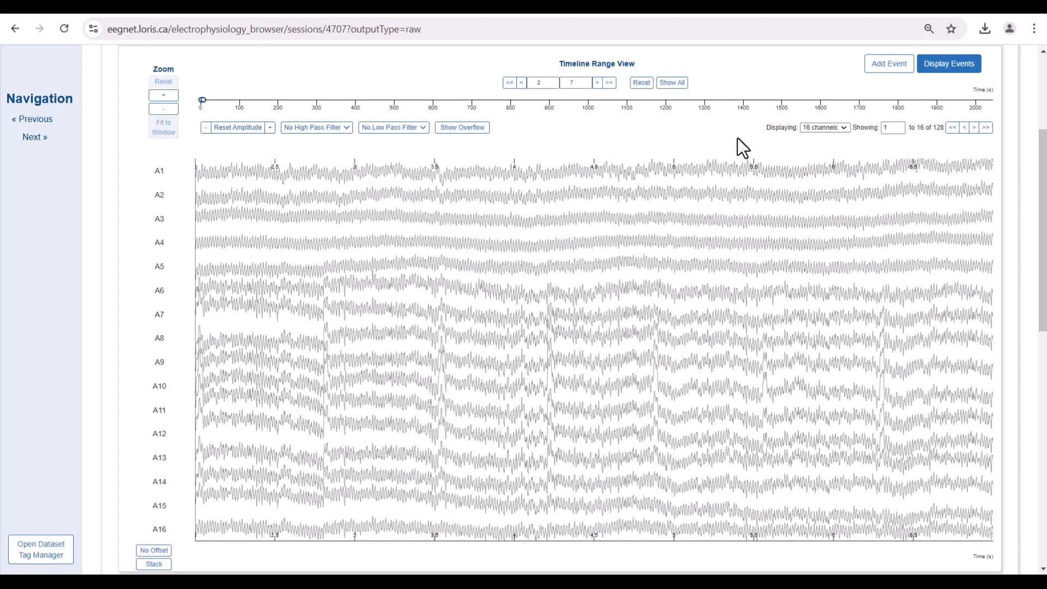
Step: Select the 4.06–4.87 s stretch across all channels and fit the view to it
left_click(526, 244)
left_click_drag(525, 244, 653, 243)
left_click(158, 136)
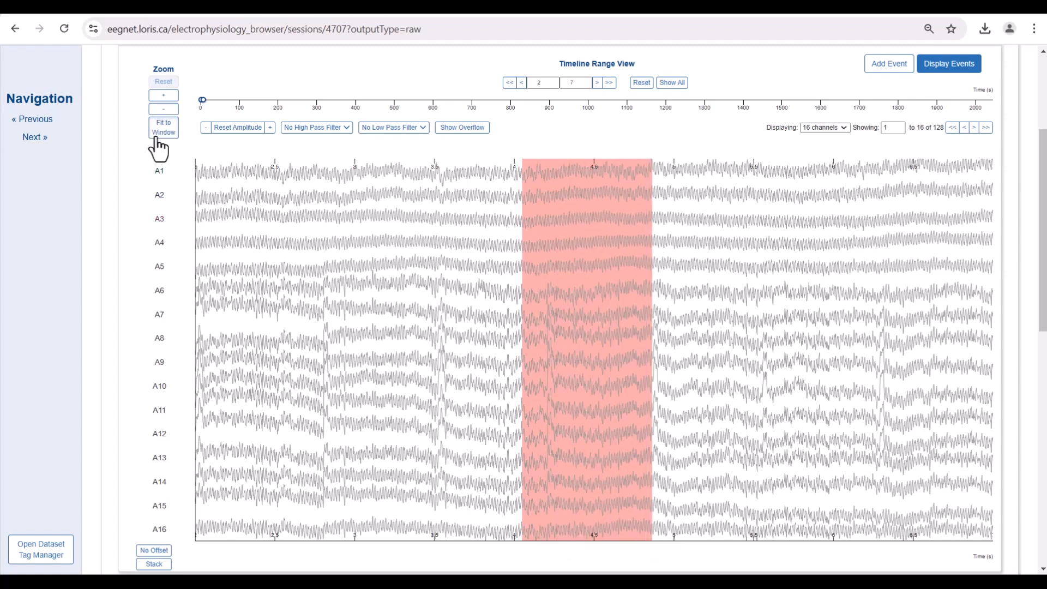
Step: Step the window to 5–5.9 s and back, widen it to 11.9 s, then reset to 0–5 s
left_click(597, 84)
left_click(522, 83)
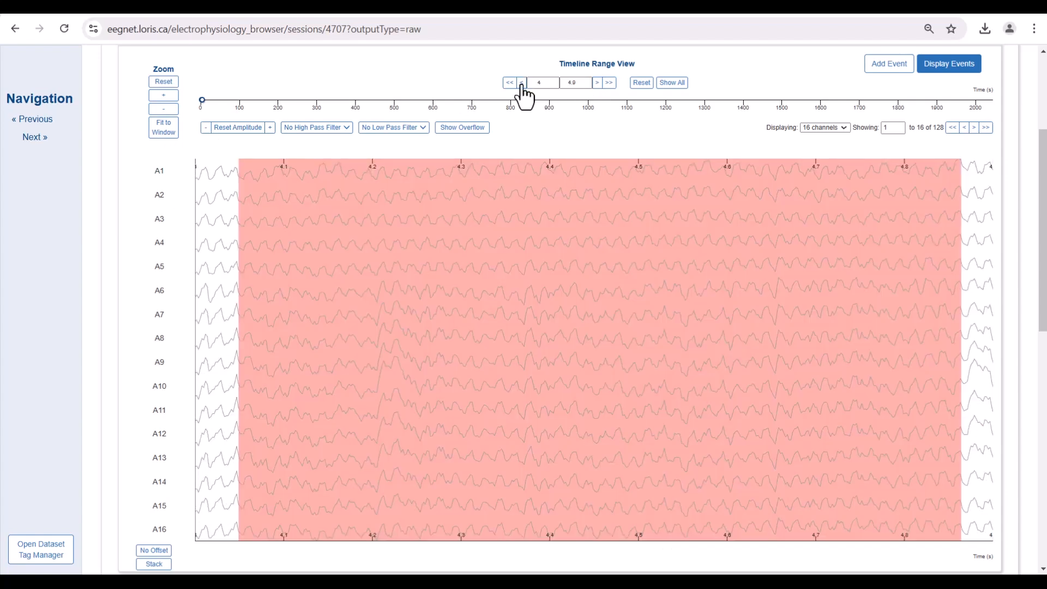
double_click(551, 84)
left_click_drag(204, 104, 206, 103)
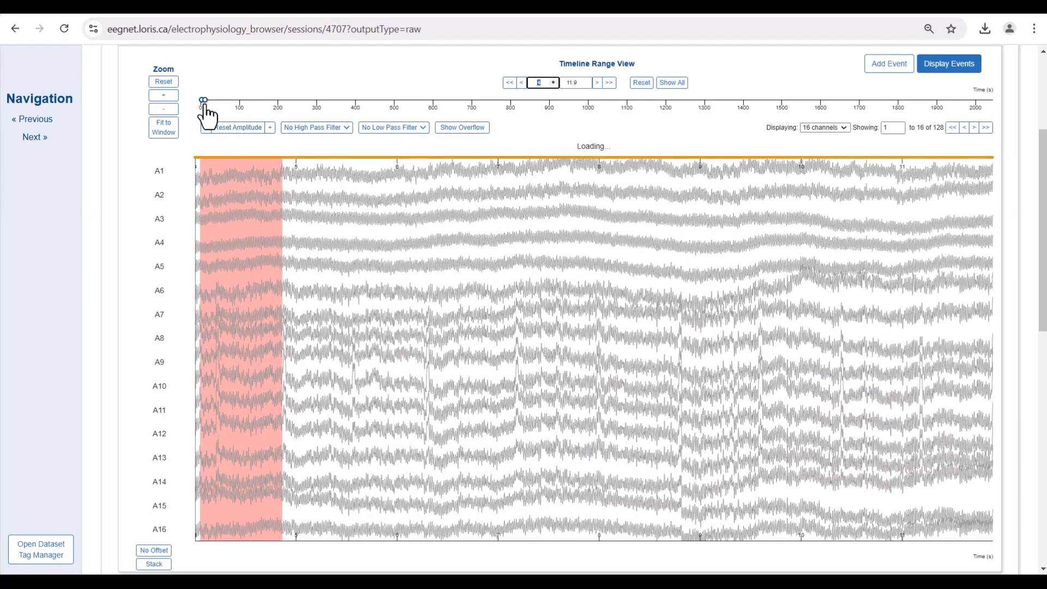
left_click(676, 85)
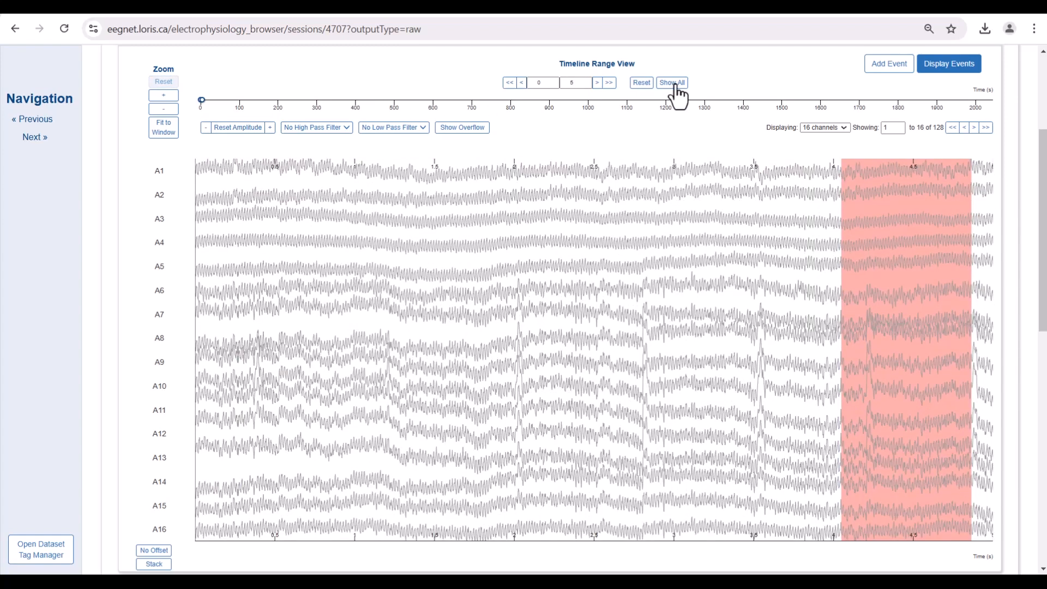
Step: Show the whole recording's time range and page to the next set of channels
left_click(676, 85)
left_click(845, 128)
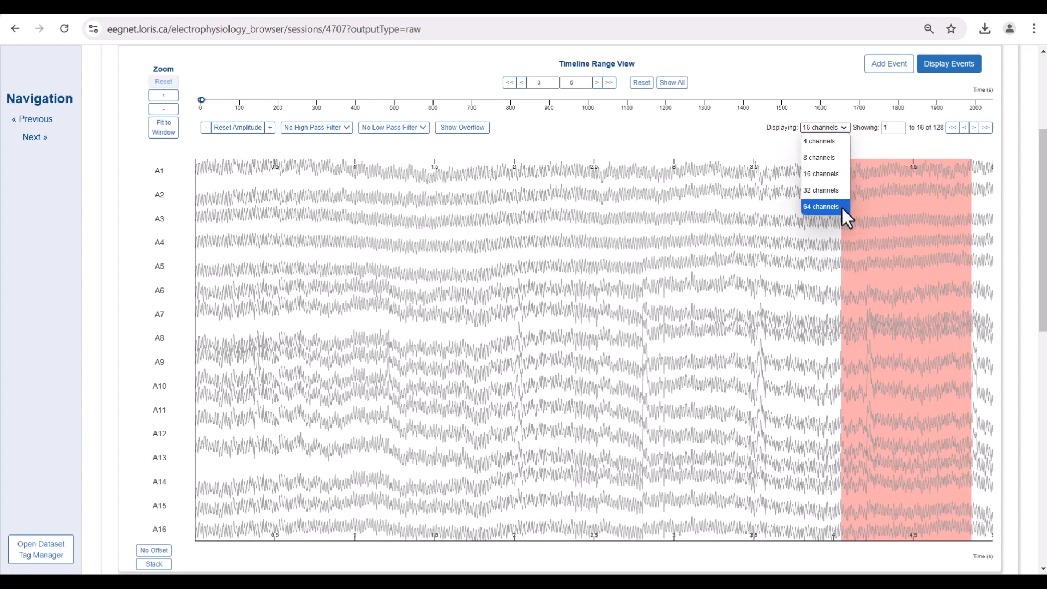
left_click(972, 134)
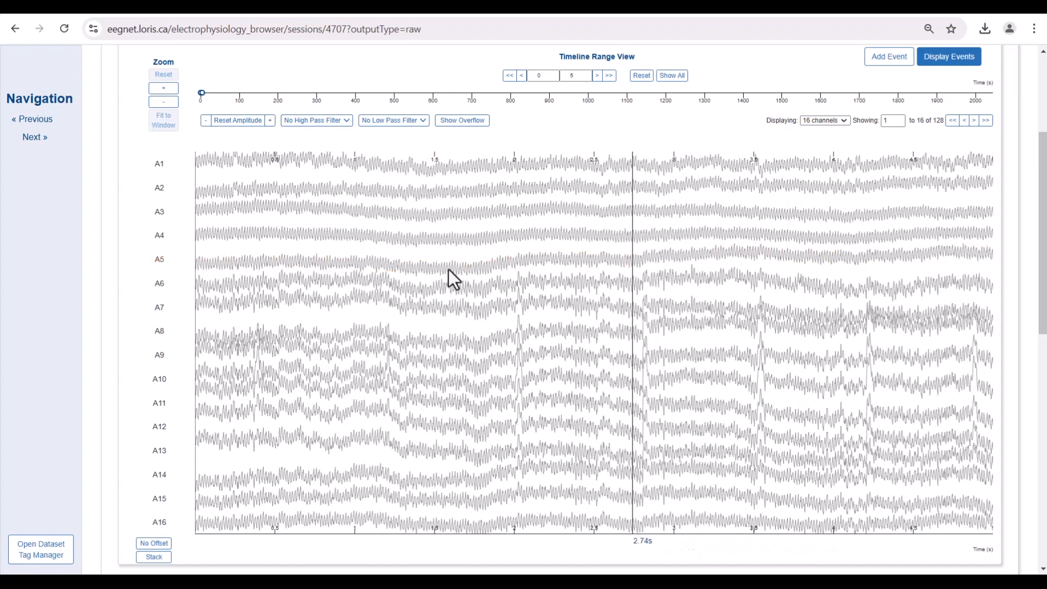
Step: Highlight channel A6, enlarge trace amplitude twice, and review the high-pass filter options
left_click(165, 295)
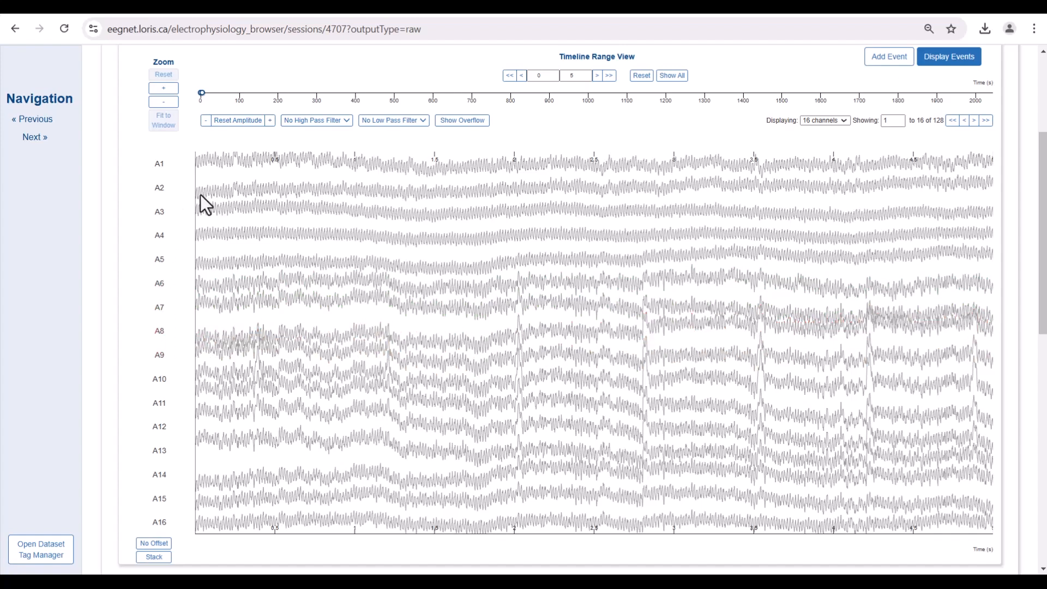
left_click(271, 121)
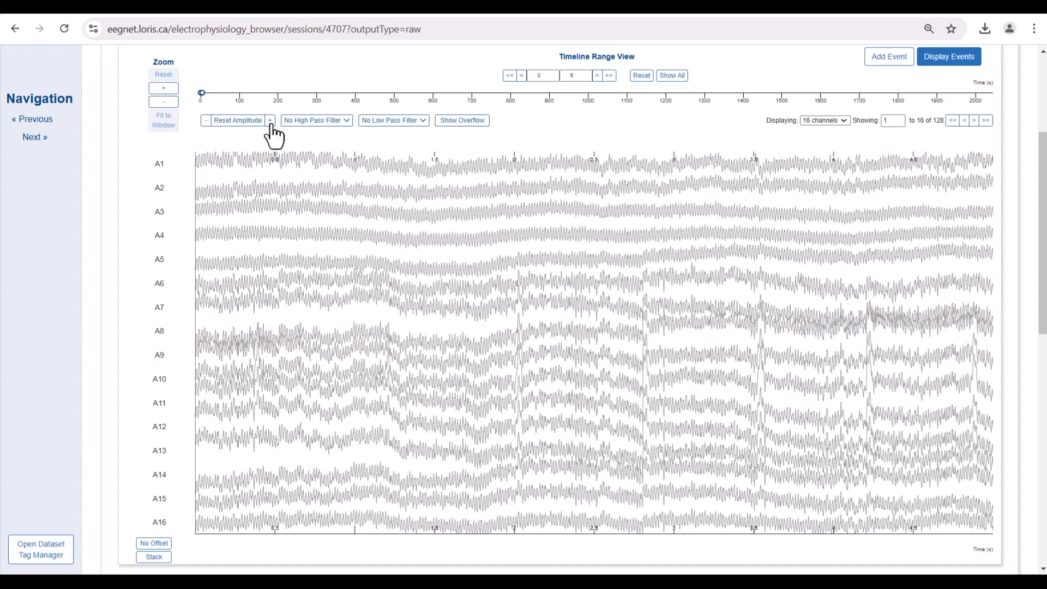
left_click(271, 123)
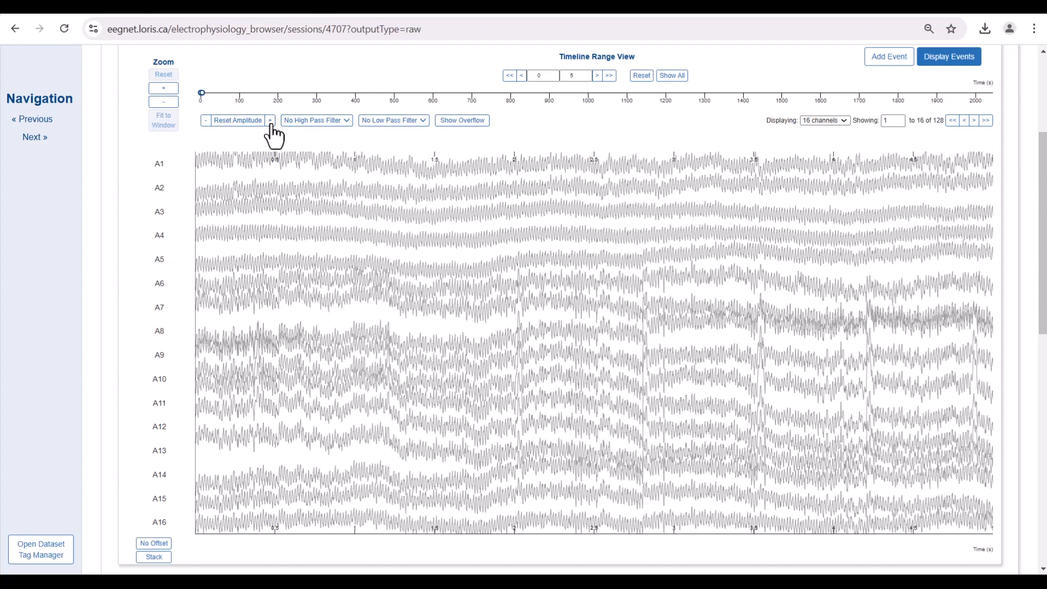
left_click(348, 122)
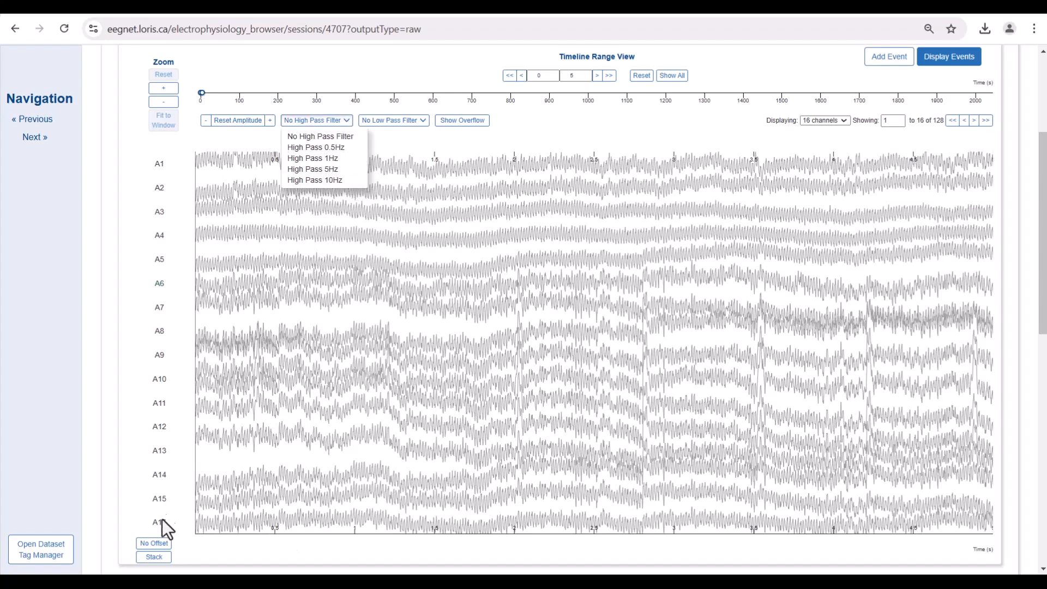
left_click(154, 557)
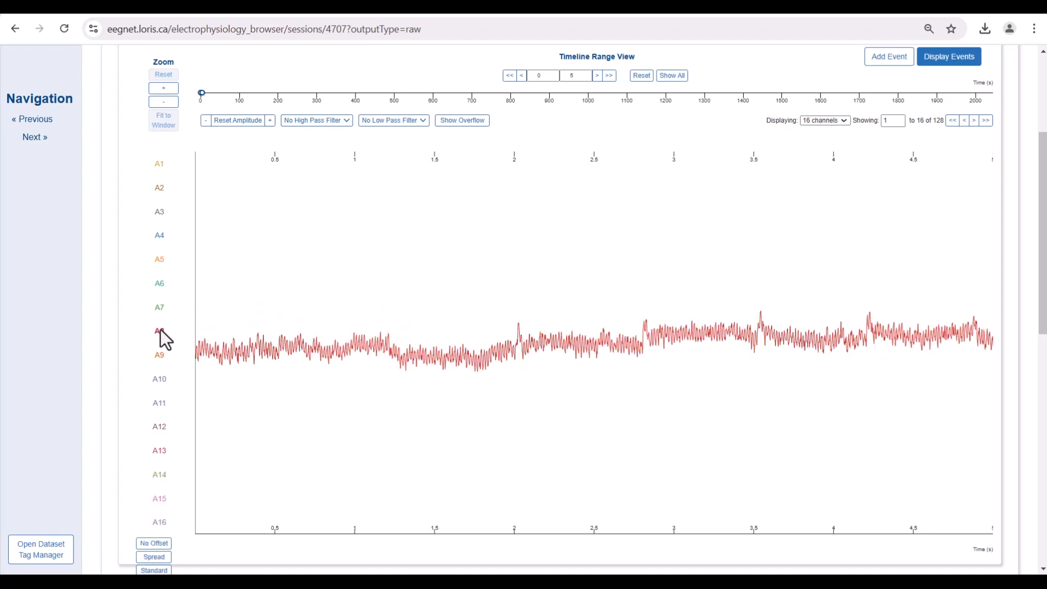
Step: Scroll back up to the top of the overlaid 16-channel signal view
scroll(741, 96, "up", 1)
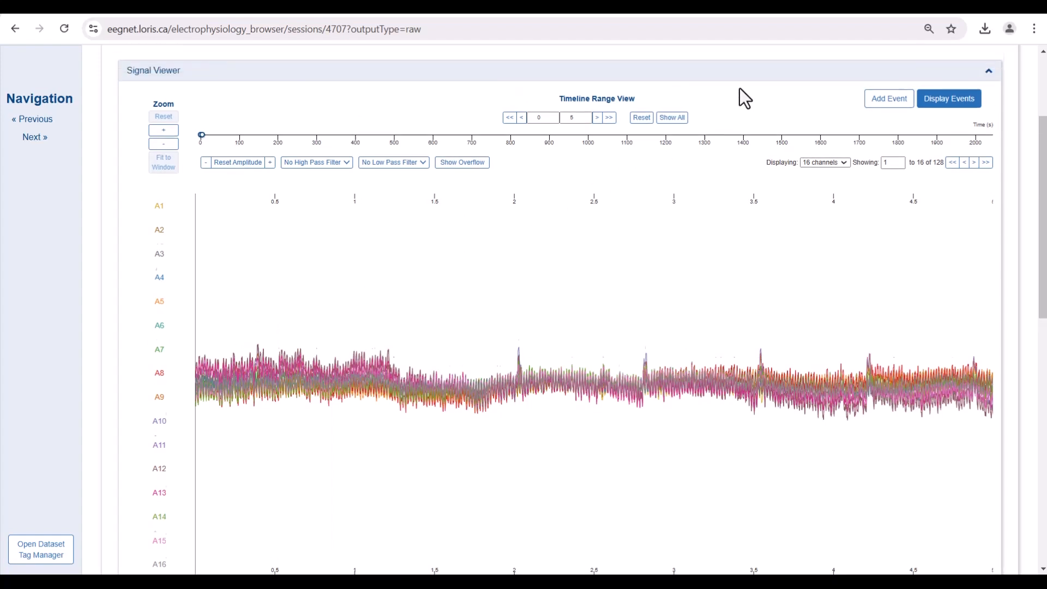
scroll(740, 89, "up", 4)
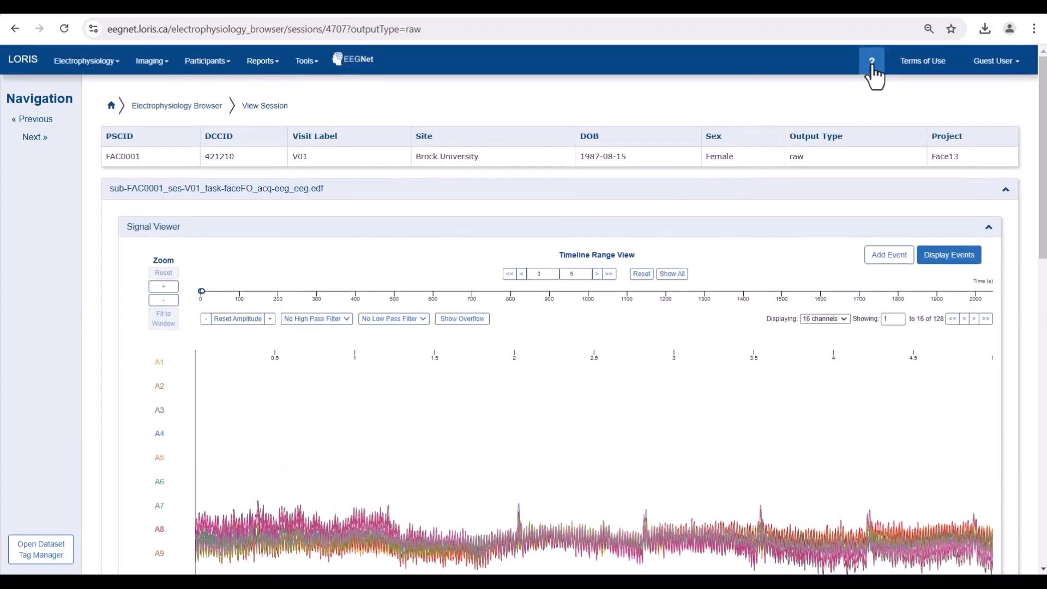
Step: Open the View Session help and scroll down through its keyboard shortcuts legend
left_click(873, 67)
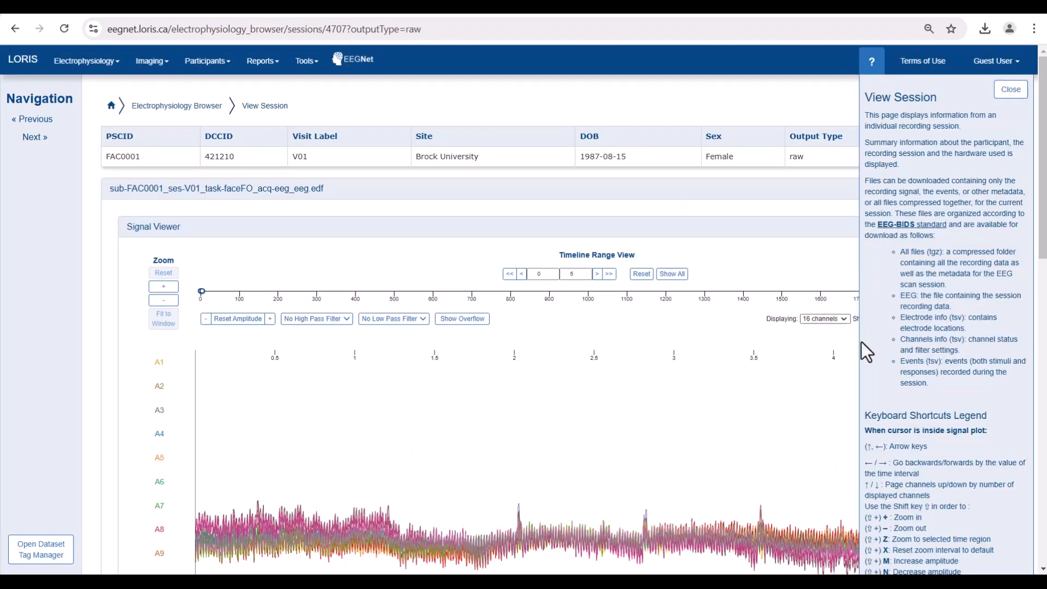
scroll(849, 366, "down", 1)
scroll(849, 367, "down", 3)
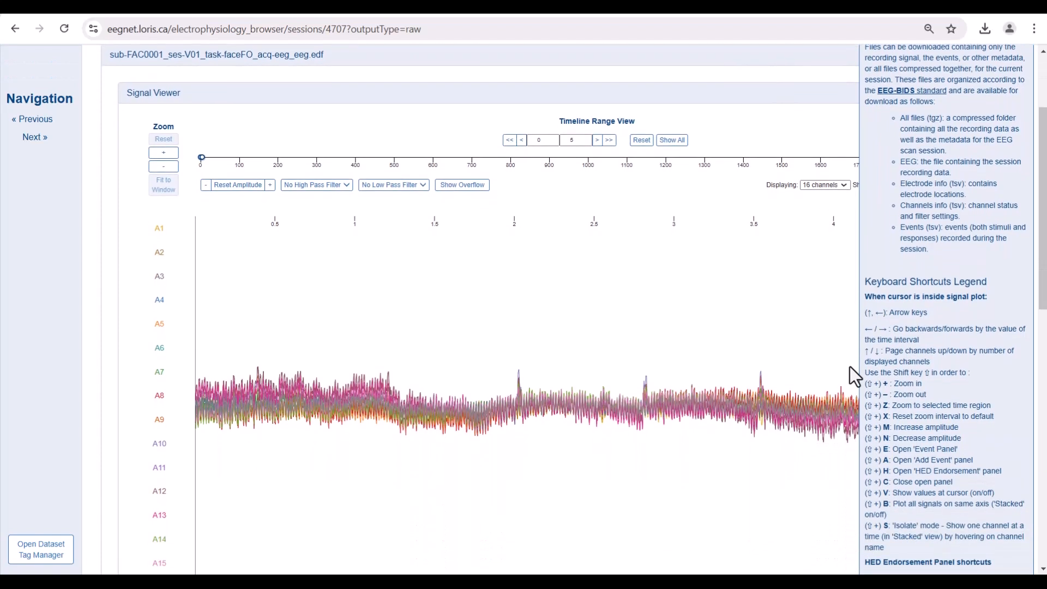
scroll(849, 366, "down", 2)
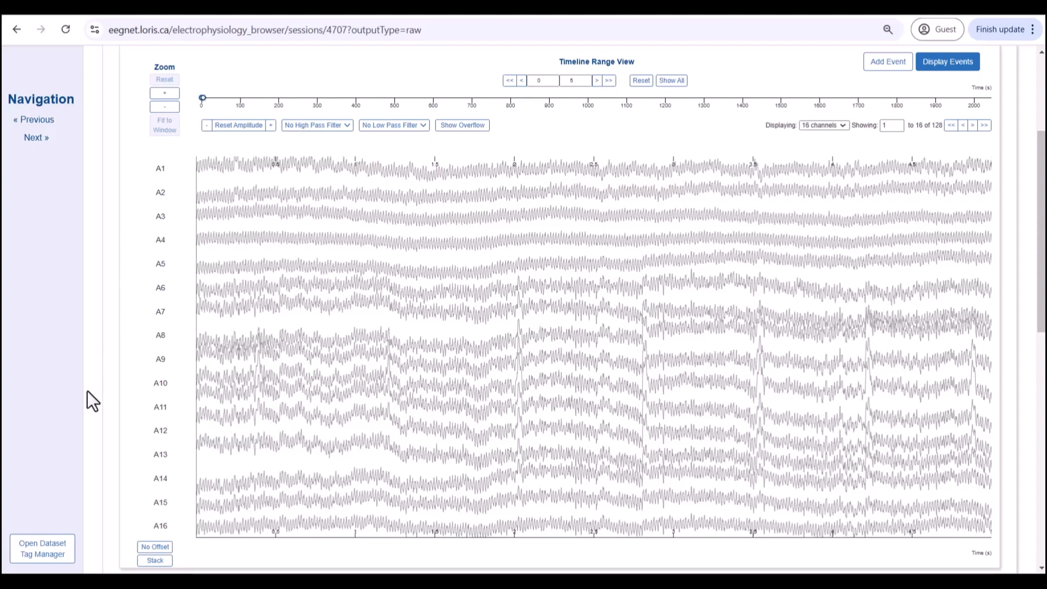
Step: In the Dataset Tag Manager, add the Vertically-oriented HED tag to face-inverted via the 'verti' search
left_click(48, 554)
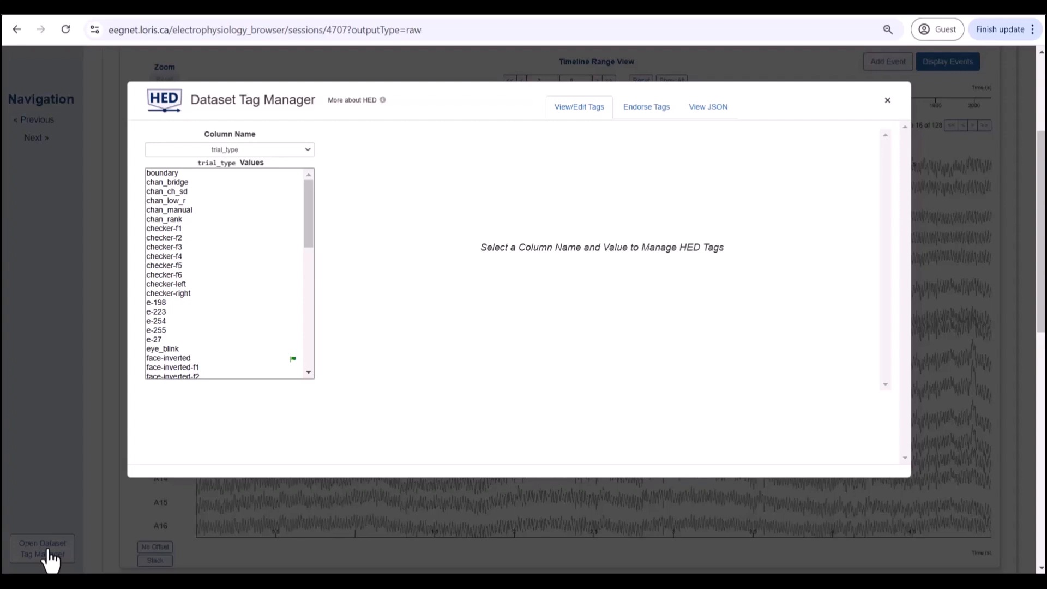
left_click(172, 361)
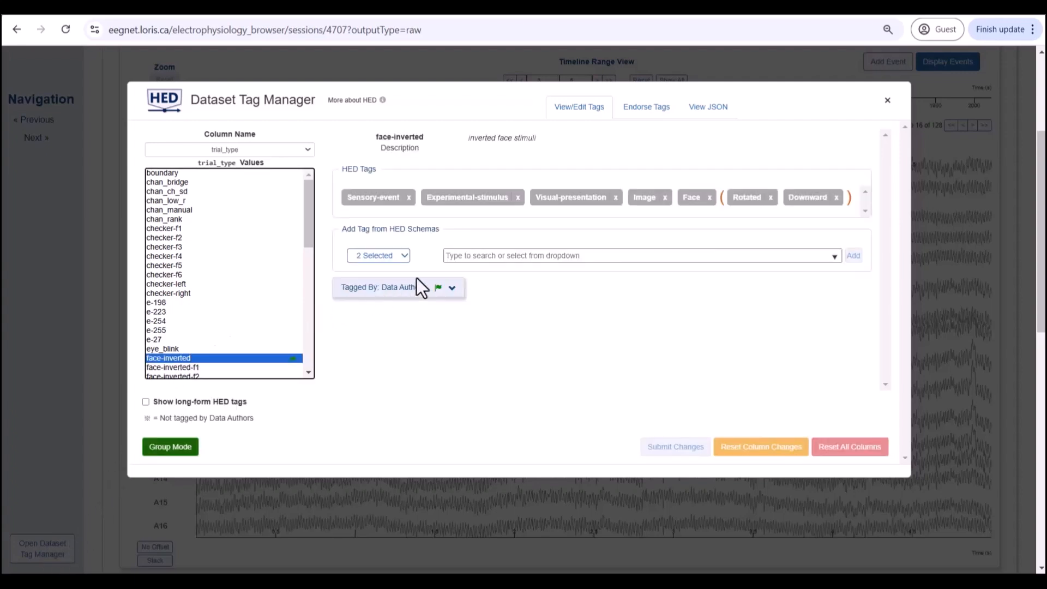
left_click(496, 255)
type("v")
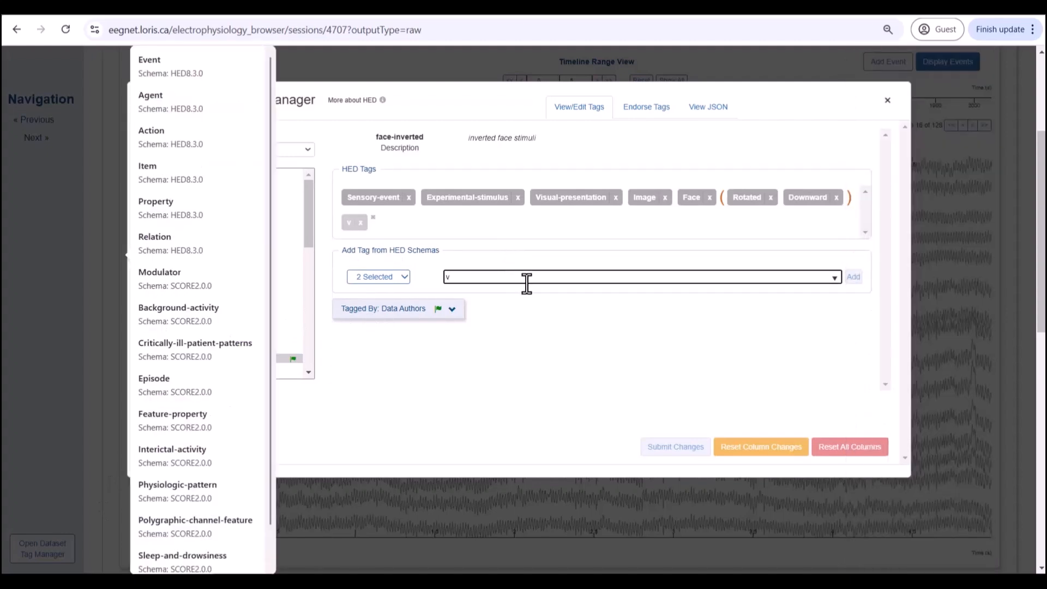
type("erti")
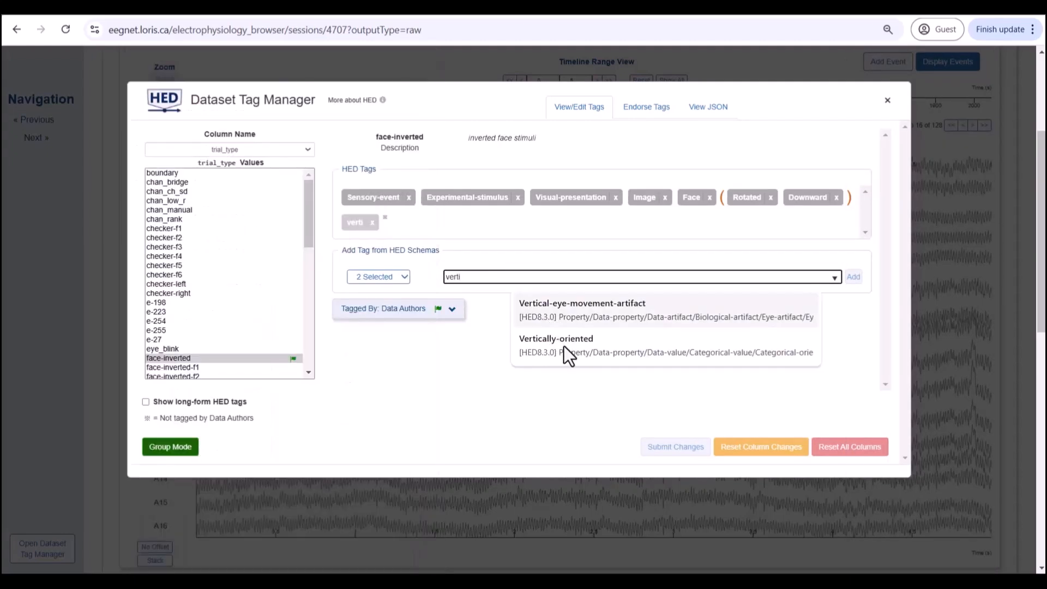
left_click(567, 349)
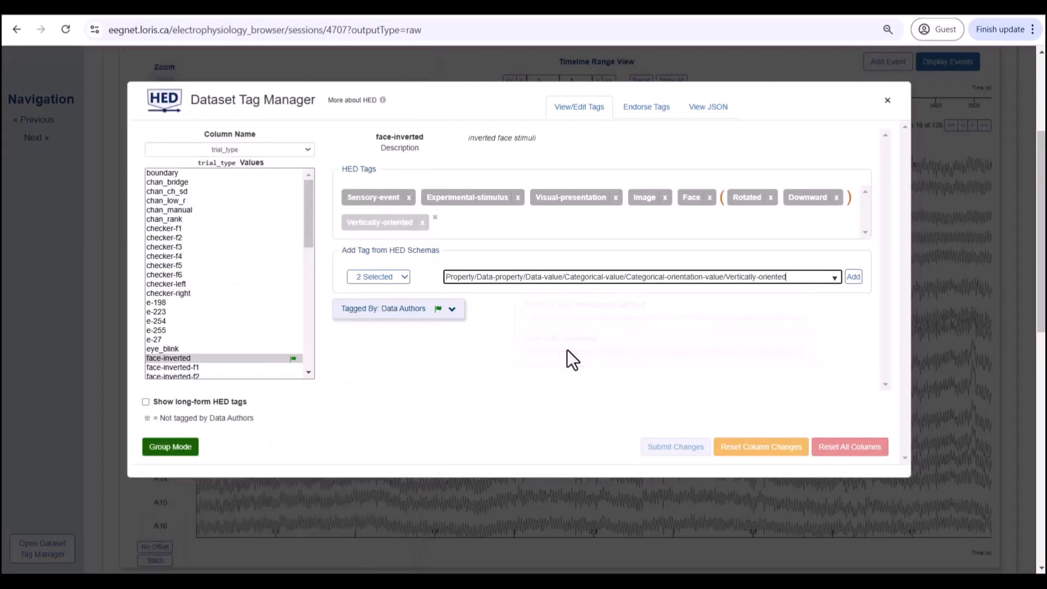
left_click(857, 279)
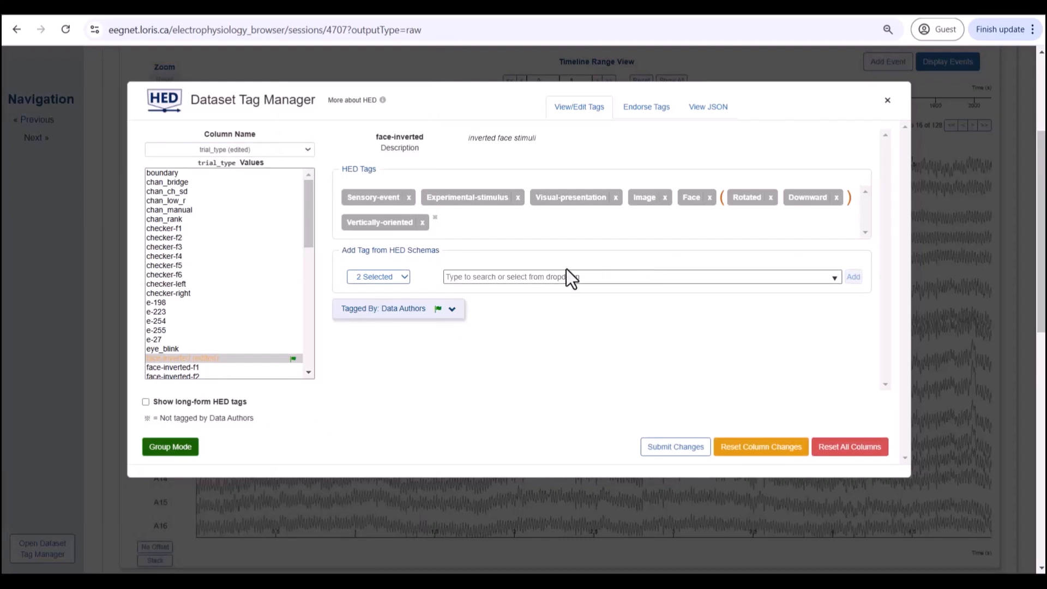
Step: Check which HED schemas are searched and read More about HED, then return
left_click(404, 278)
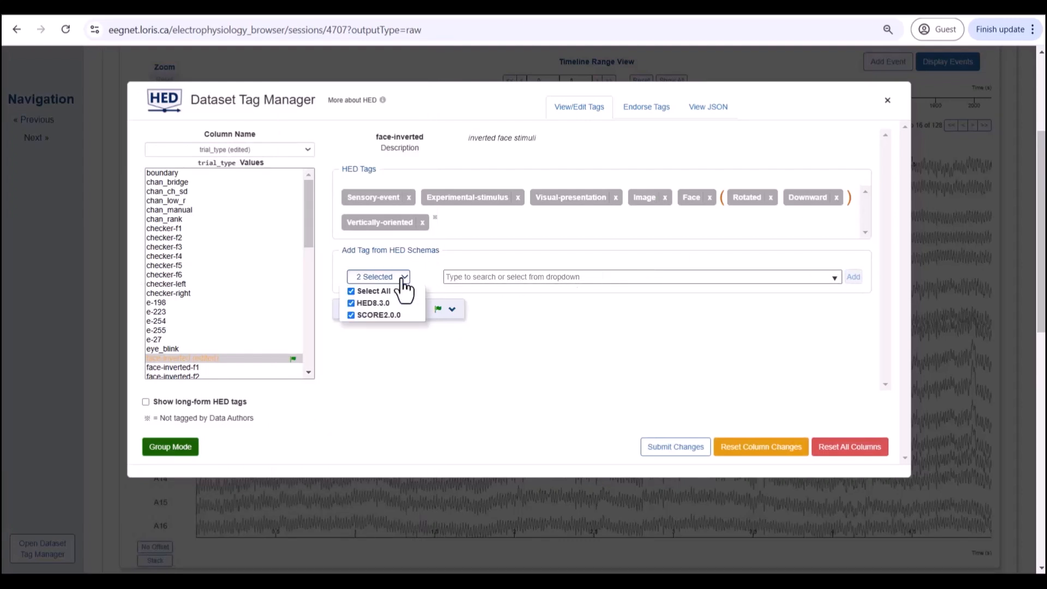
left_click(403, 279)
mouse_move(388, 239)
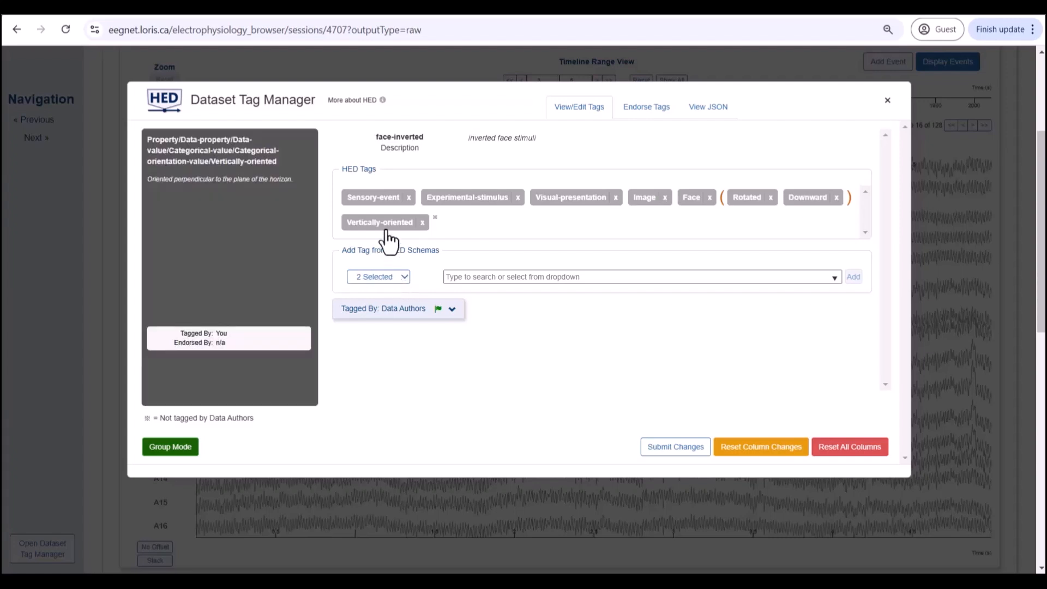
left_click(382, 101)
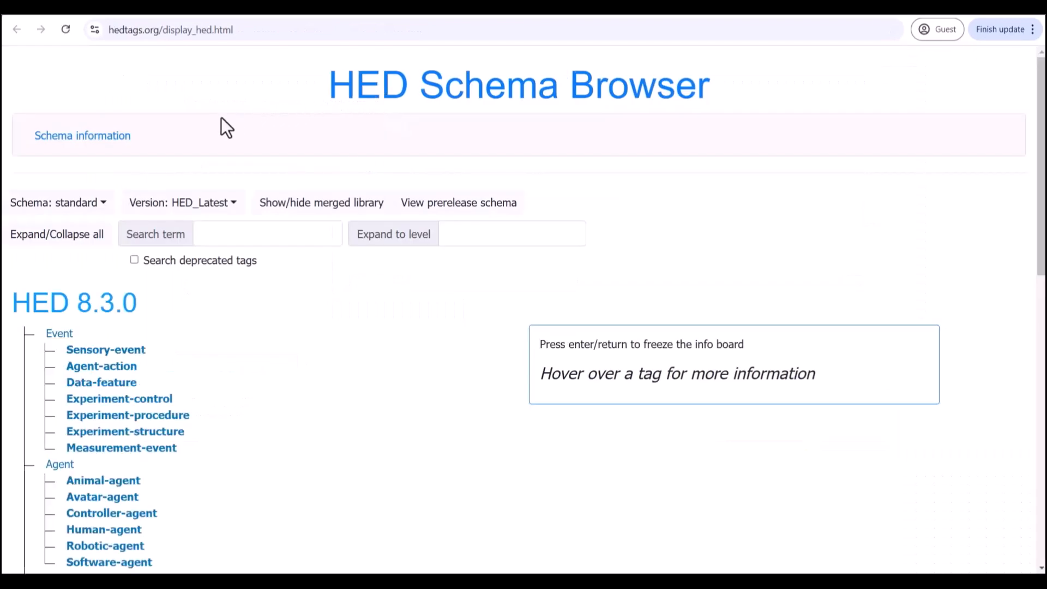
key("alt+Left")
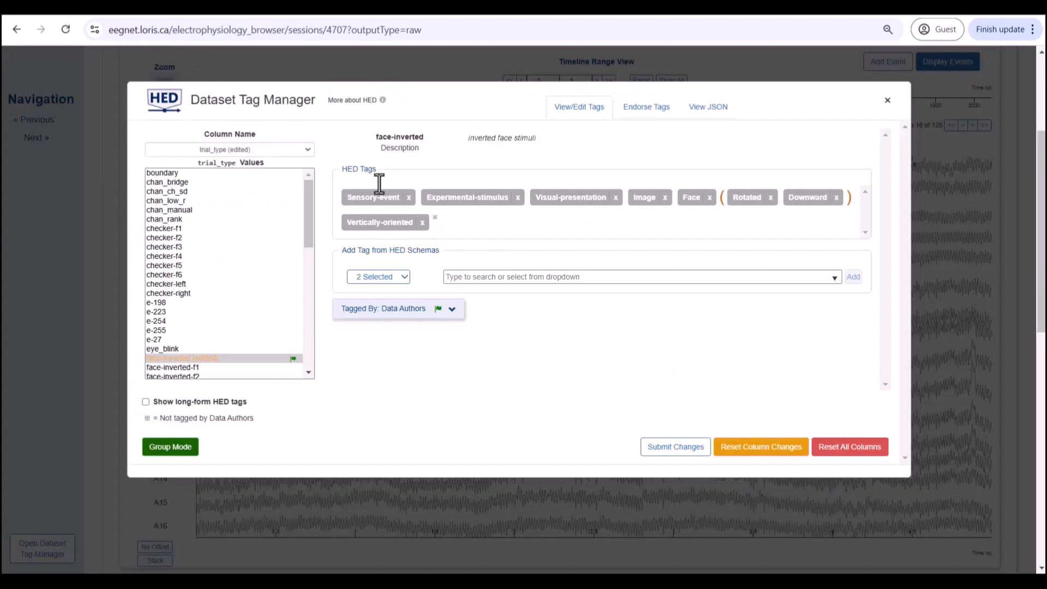
Step: Add the OrangeRed colour tag to face-inverted via the 'red' search
left_click(540, 279)
type("r")
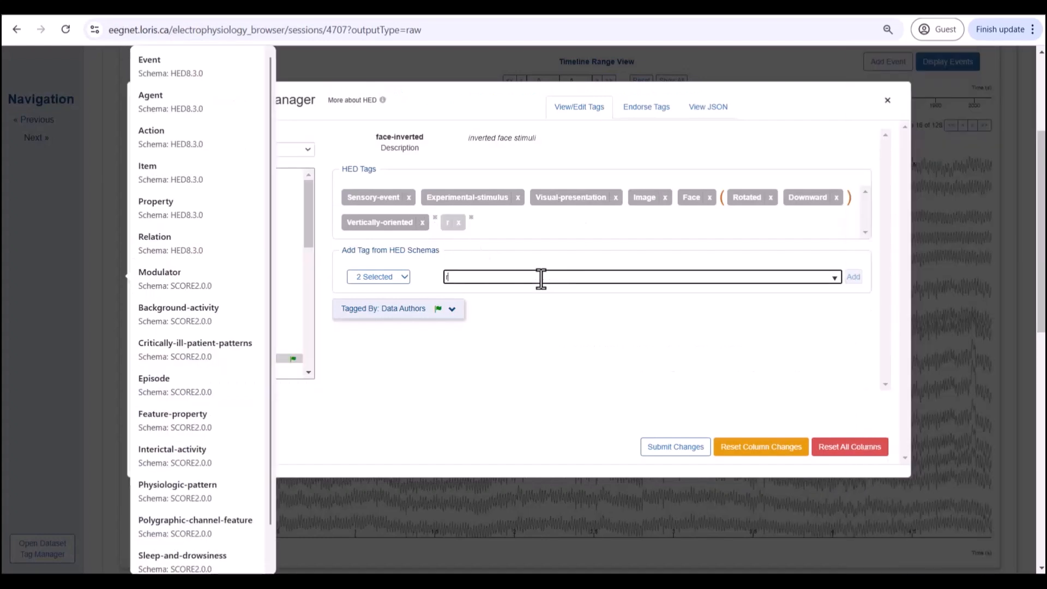
type("ed")
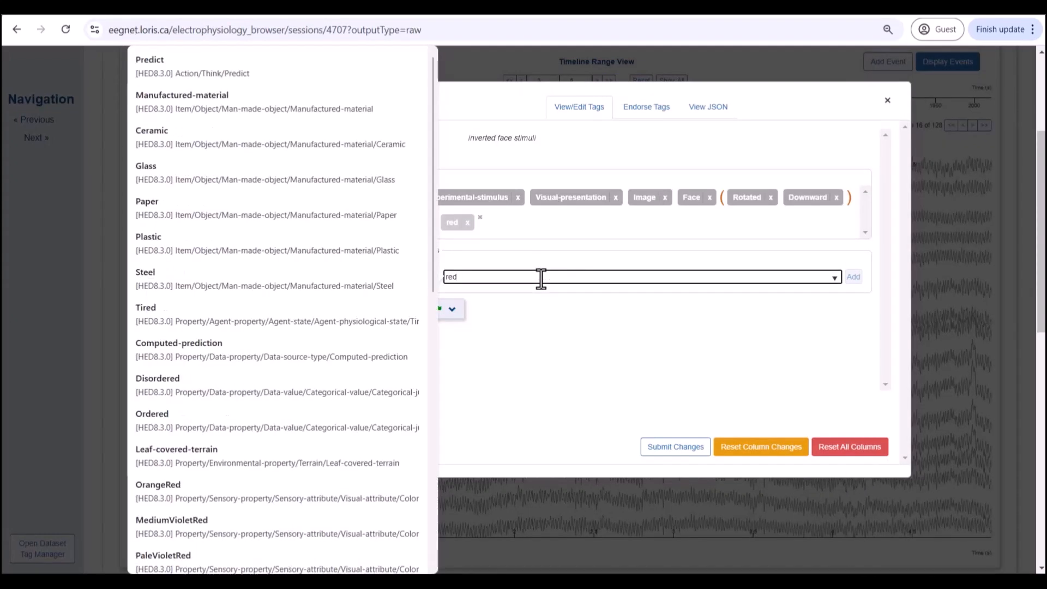
left_click(259, 491)
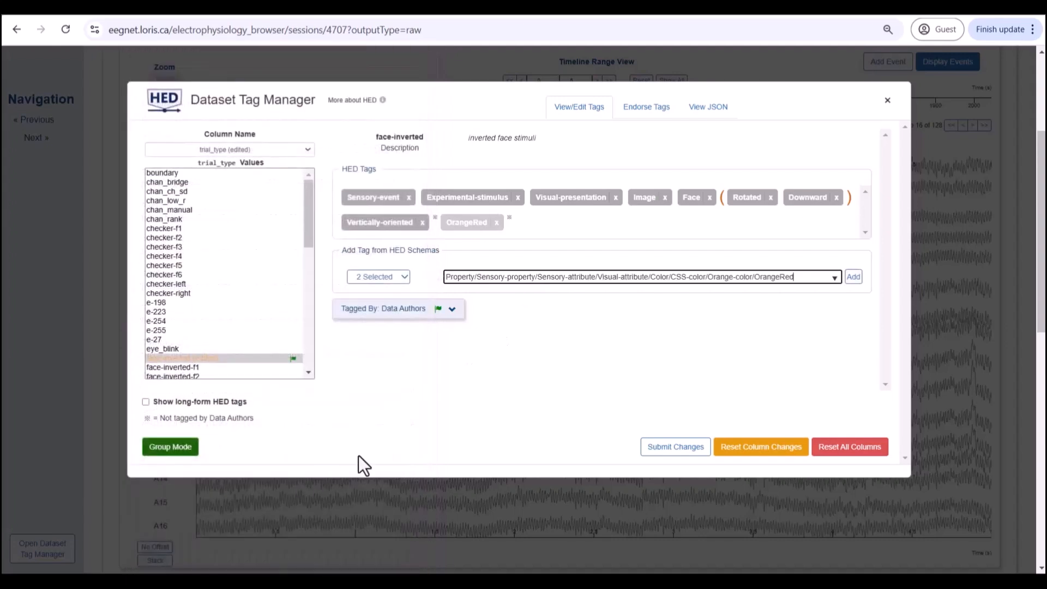
left_click(854, 277)
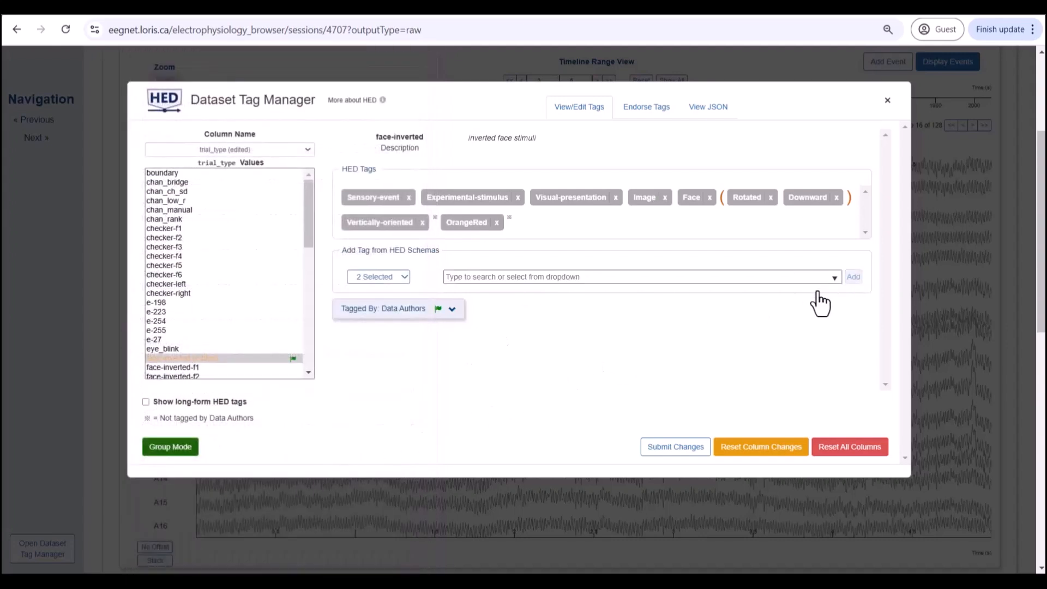
Step: Group Vertically-oriented and OrangeRed together into one HED tag group
left_click(170, 447)
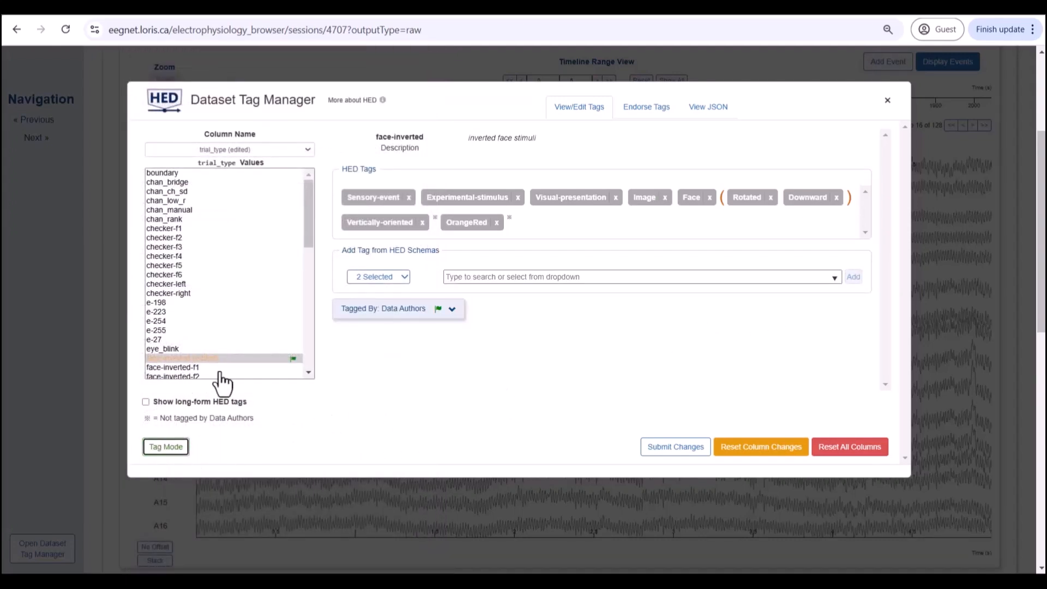
left_click(383, 227)
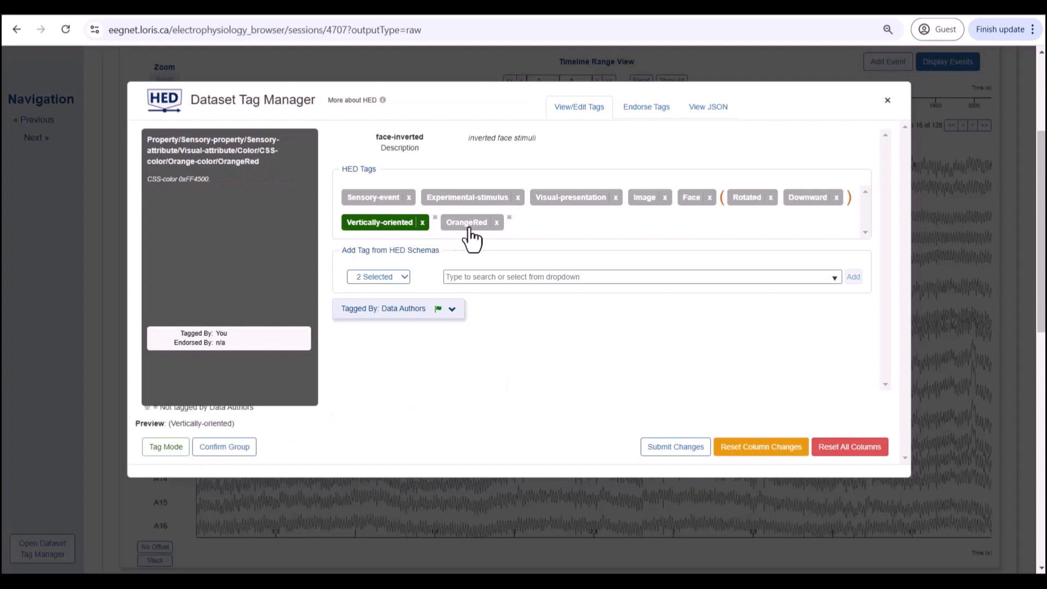
left_click(468, 228)
left_click(226, 448)
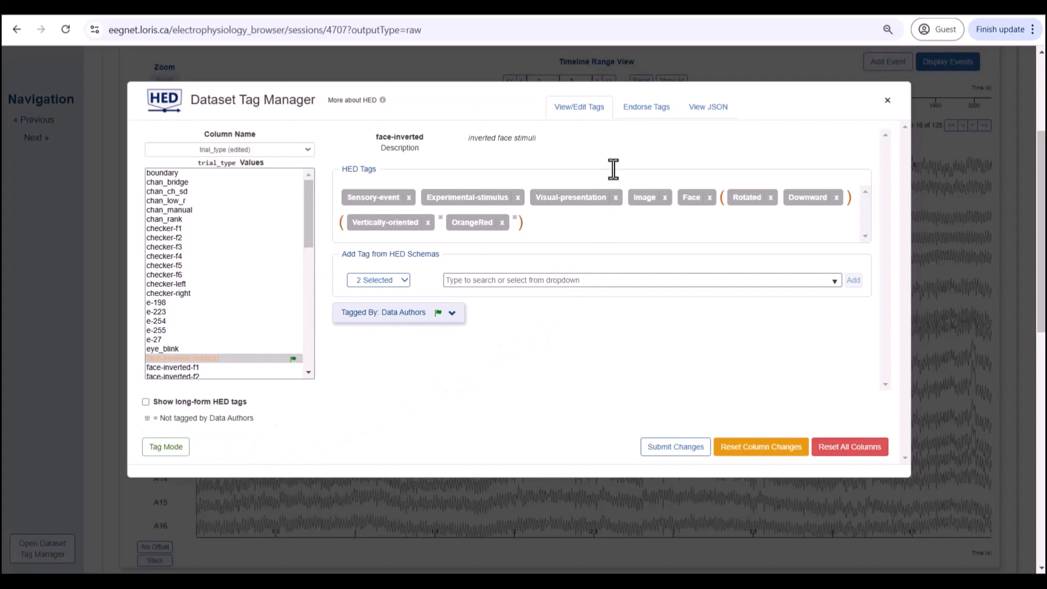
Step: Endorse face-inverted's HED tags on the Endorse Tags page and acknowledge the success message
left_click(646, 114)
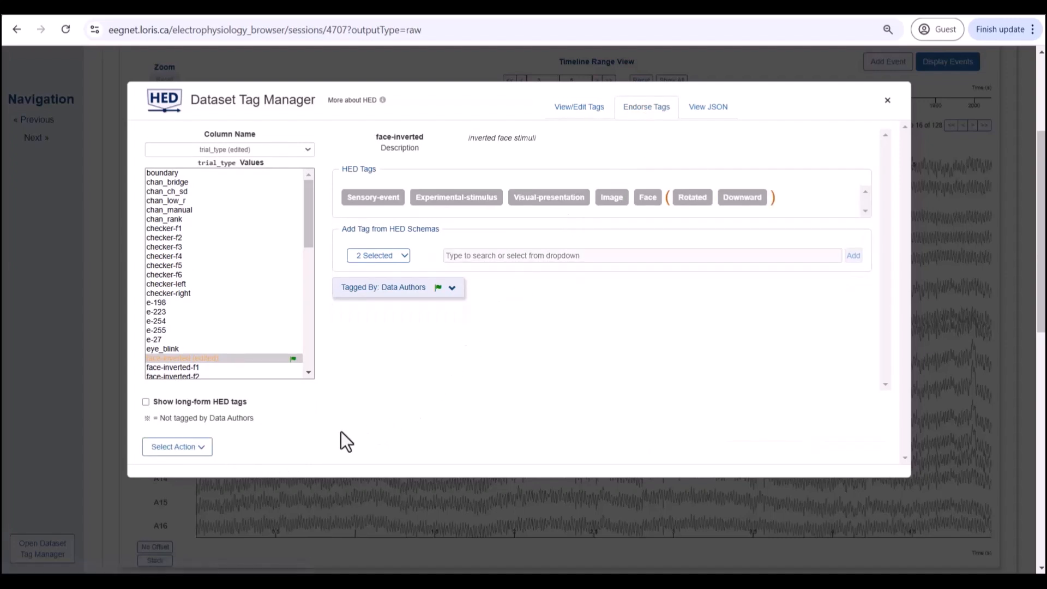
left_click(200, 453)
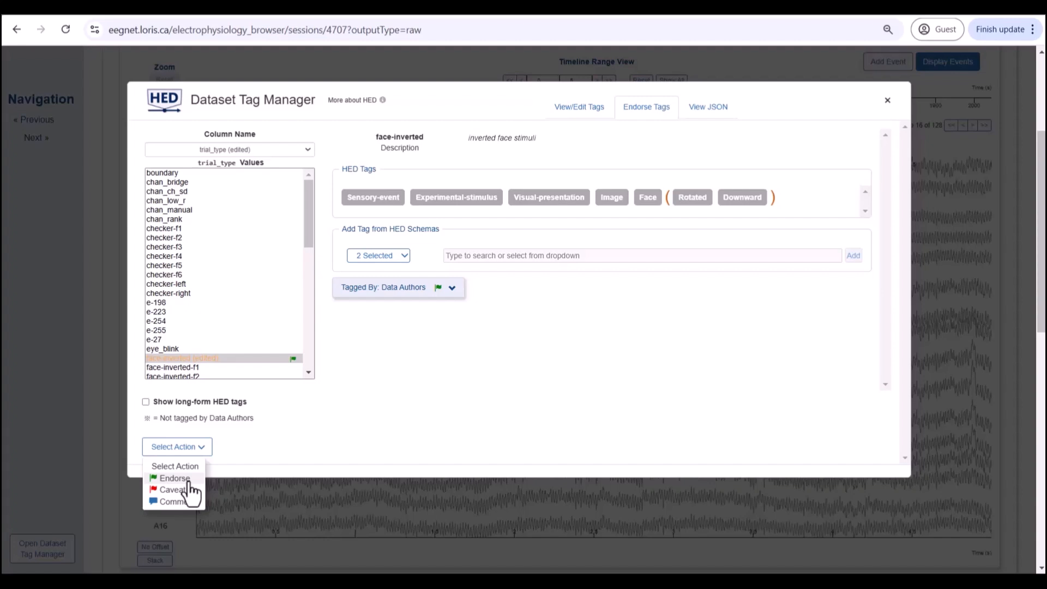
left_click(191, 478)
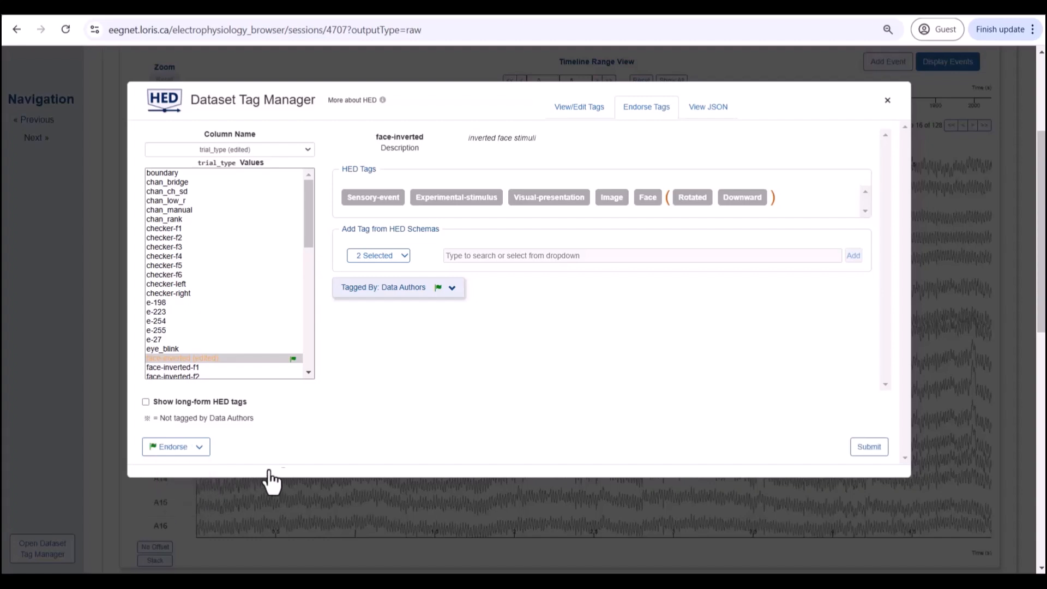
left_click(871, 453)
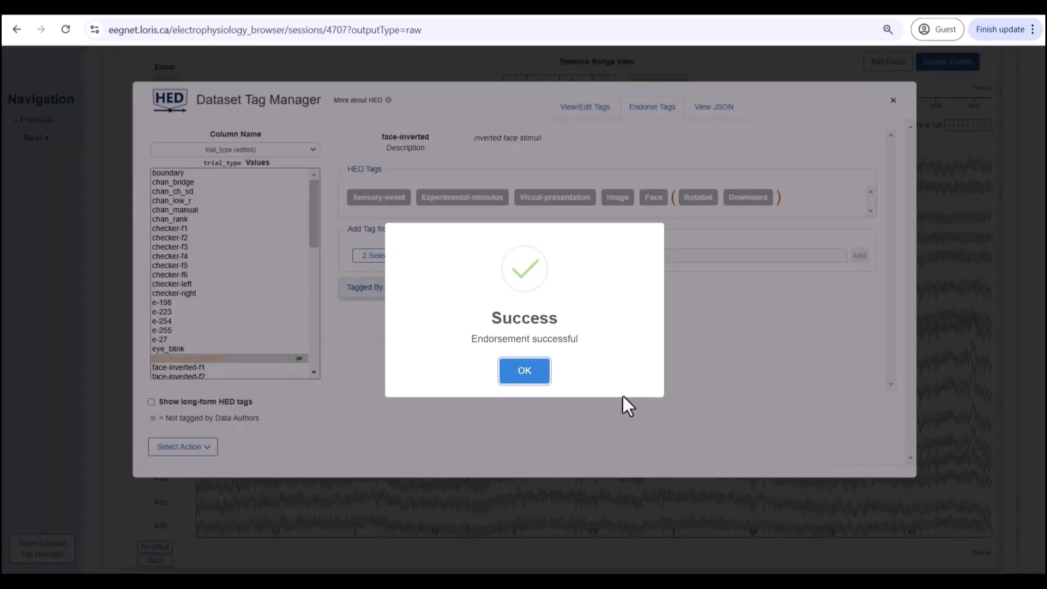
left_click(515, 377)
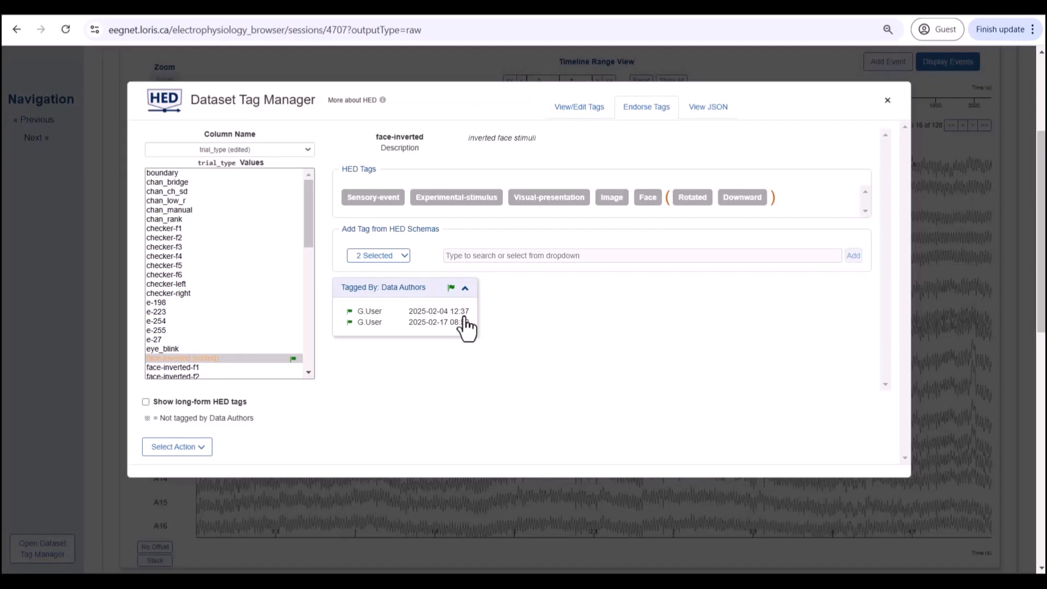
Step: Show the View JSON tab and scroll through the events.json content
left_click(719, 127)
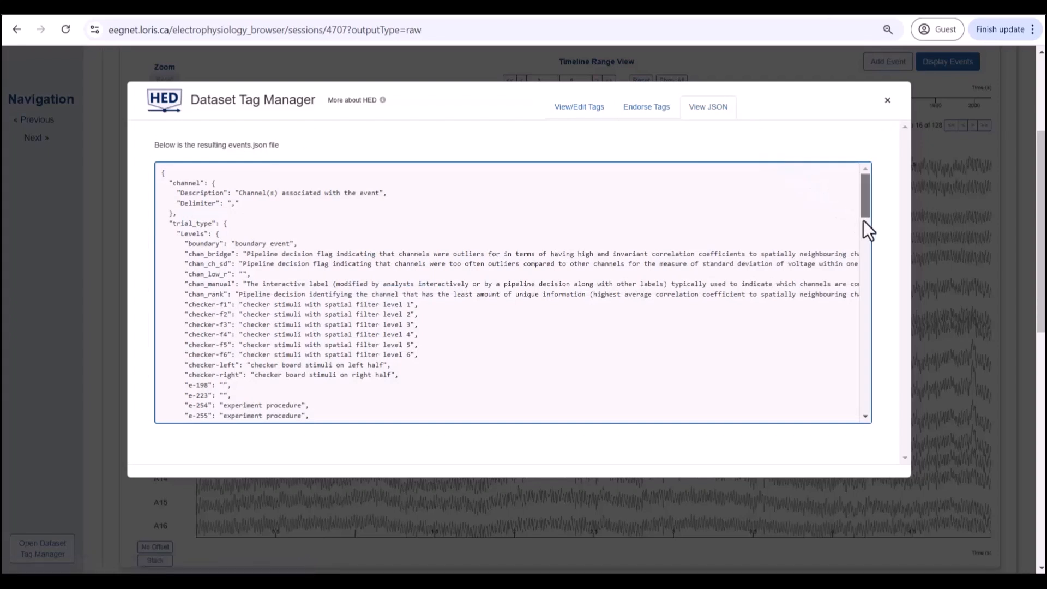
left_click_drag(863, 221, 869, 279)
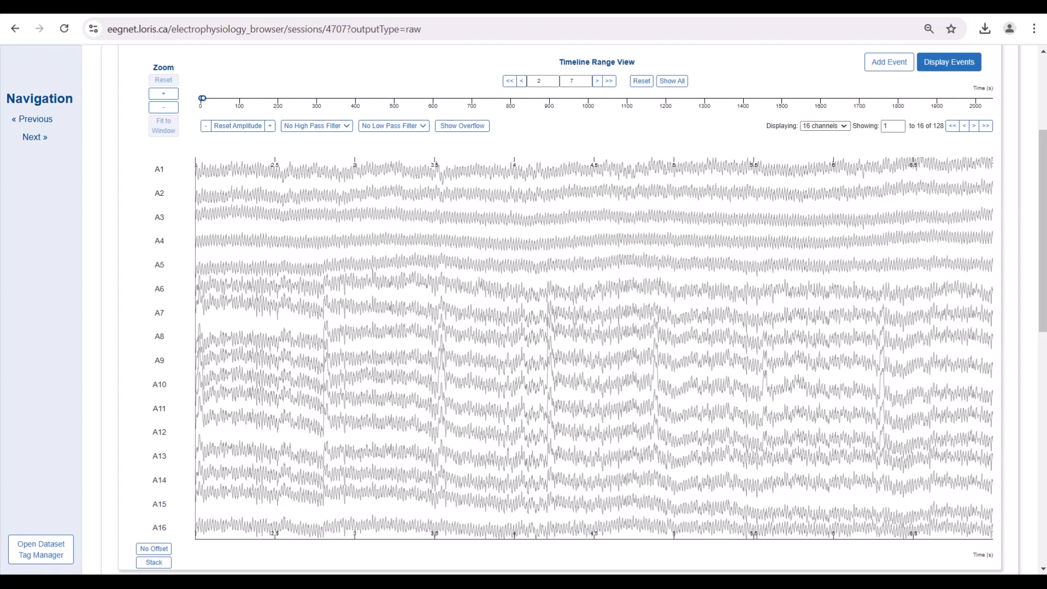
Step: Show the events list and zoom to the first eye_blink event to see its details
left_click(949, 63)
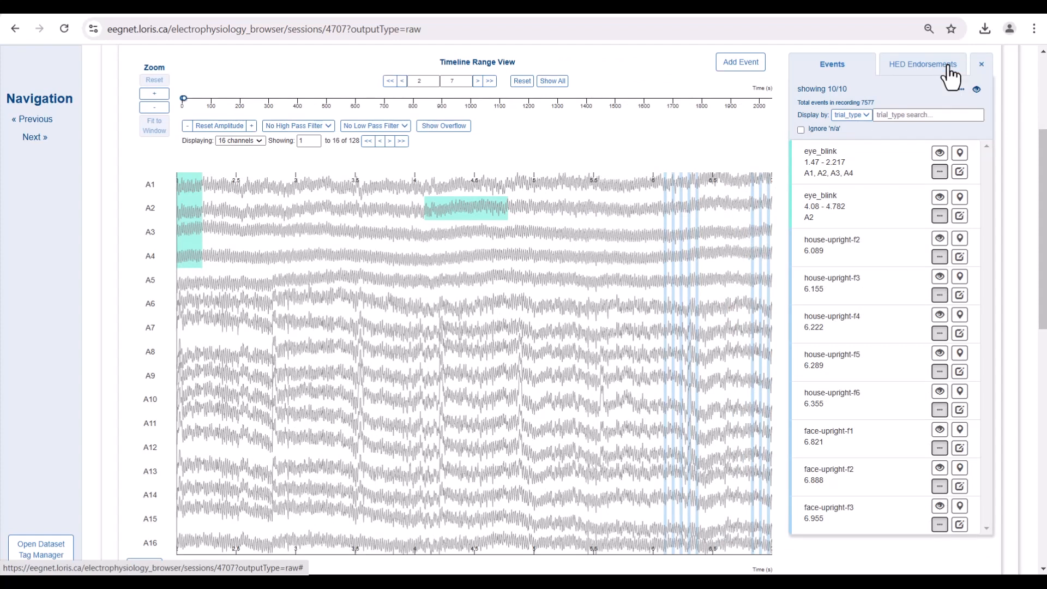
left_click(939, 154)
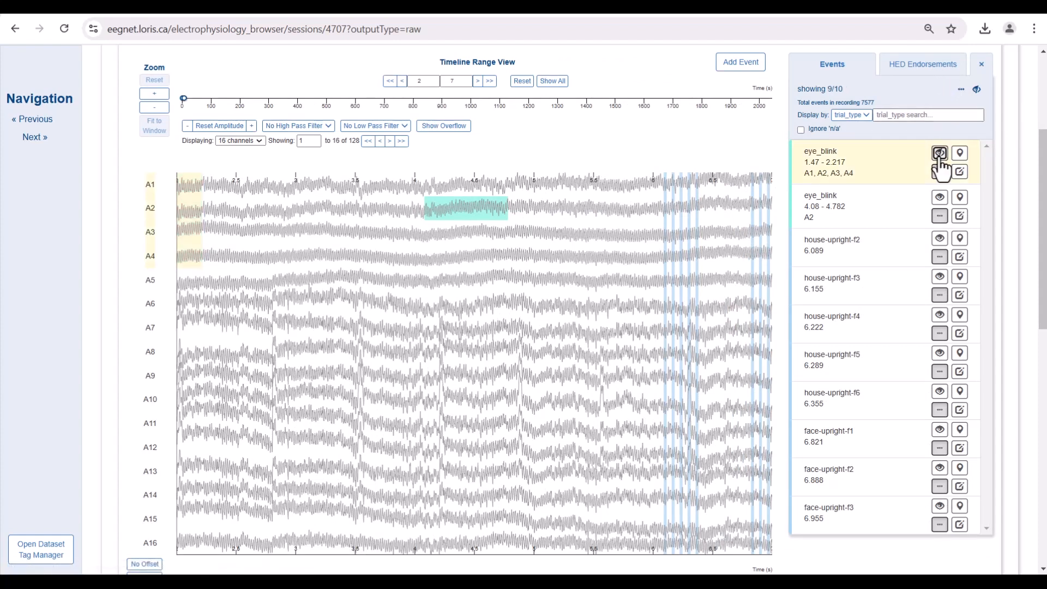
left_click(960, 157)
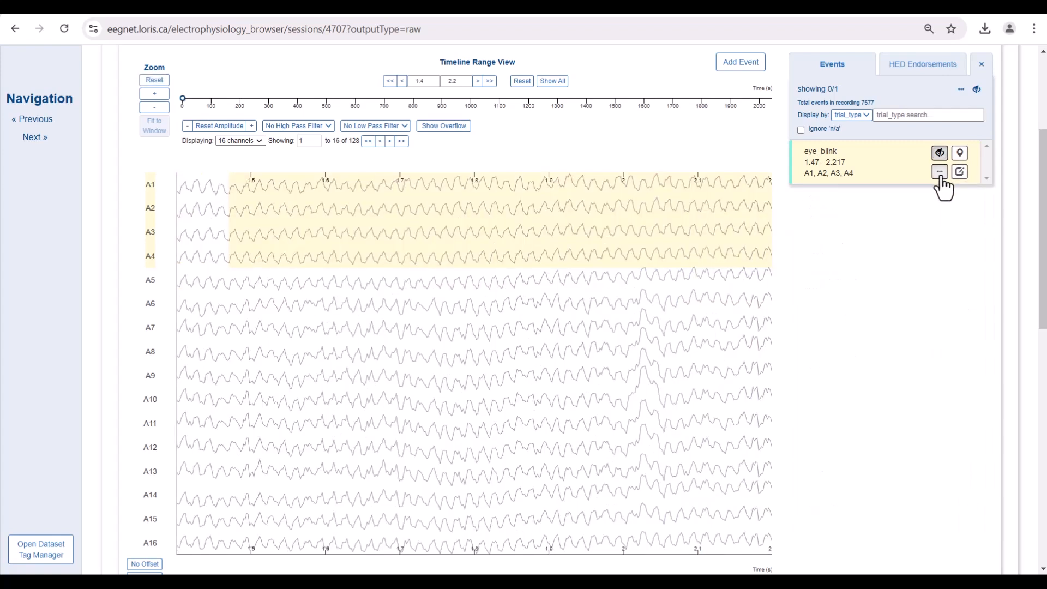
left_click(940, 173)
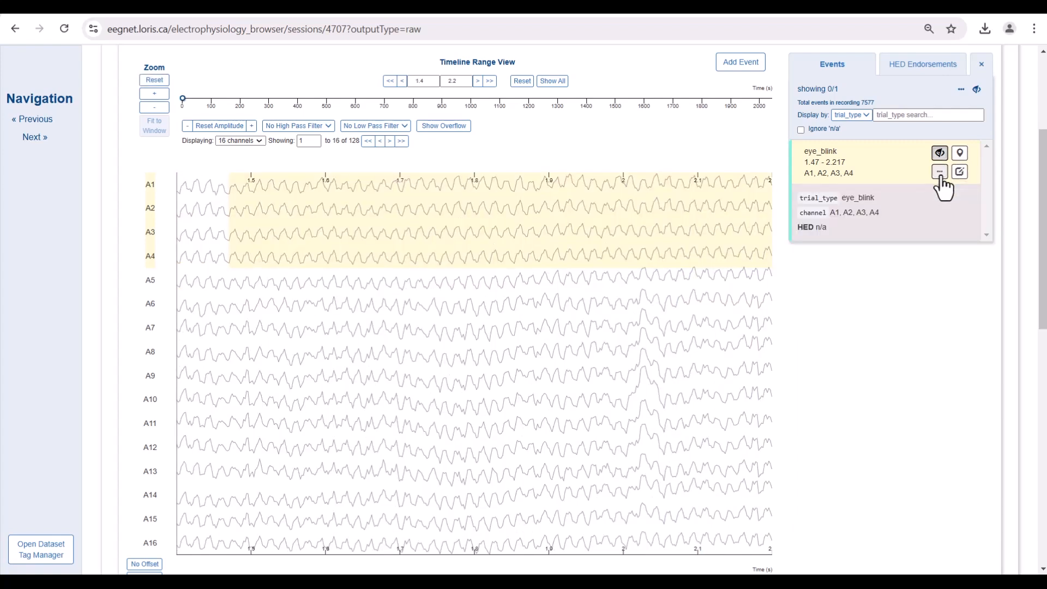
Step: Tag the eye_blink event with HED 8.3.0 Artifacts > Eye-blink-artifact and submit it
left_click(960, 173)
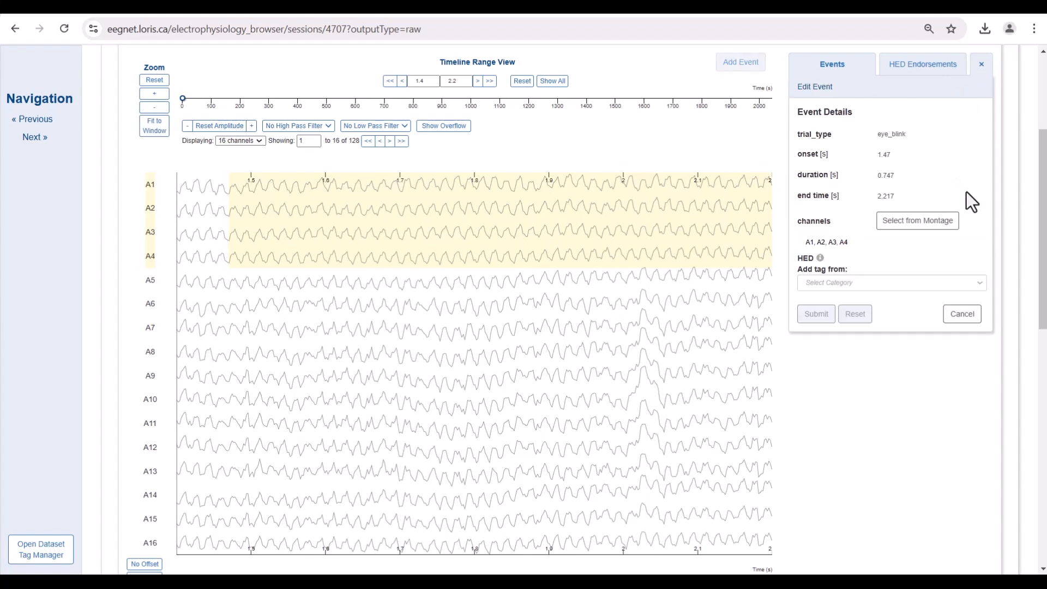
left_click(915, 283)
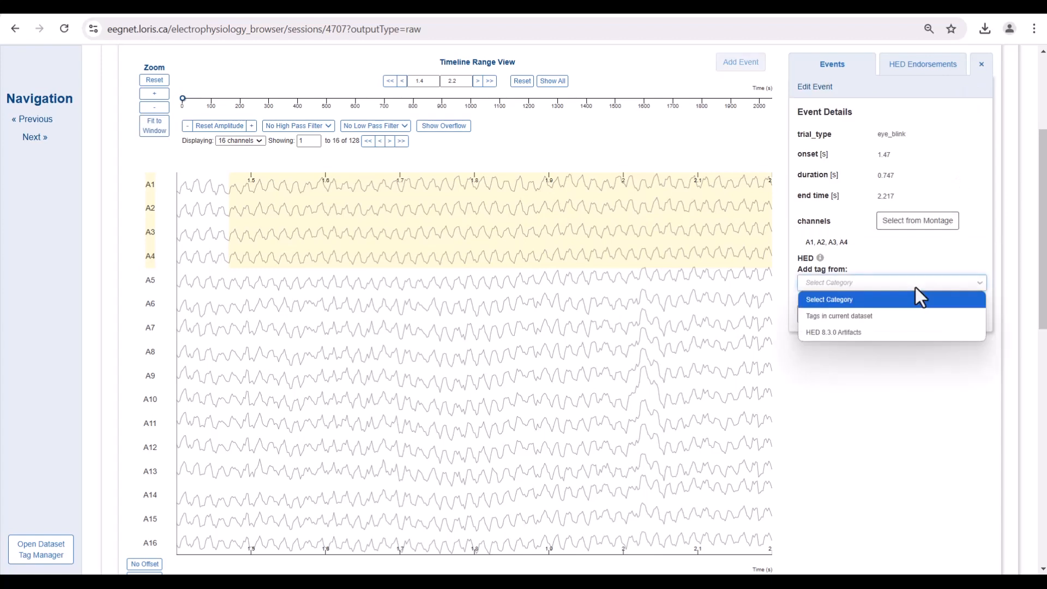
left_click(885, 333)
left_click(881, 314)
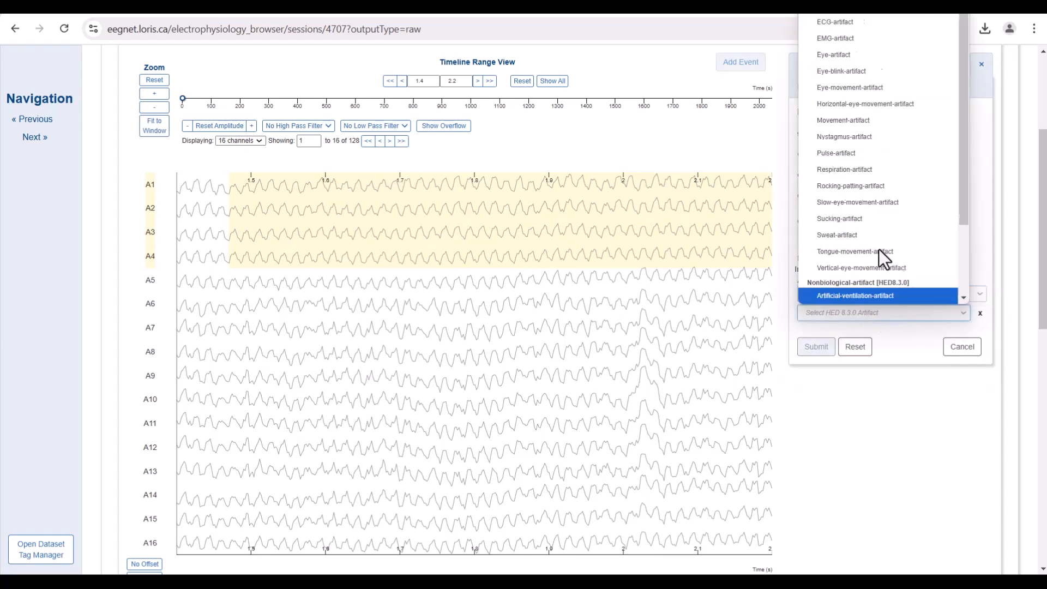
left_click(872, 54)
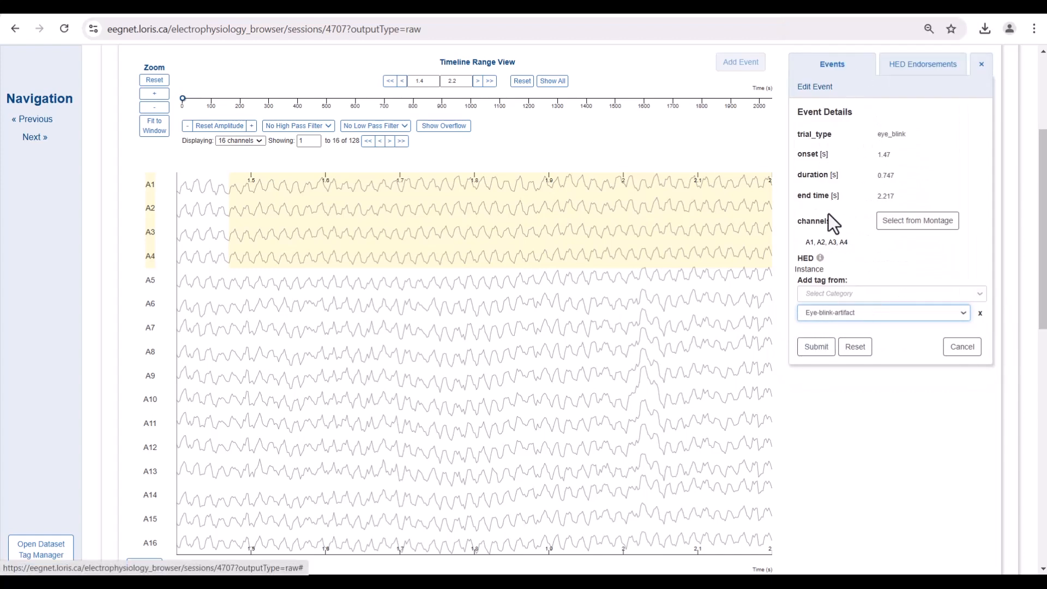
left_click(819, 354)
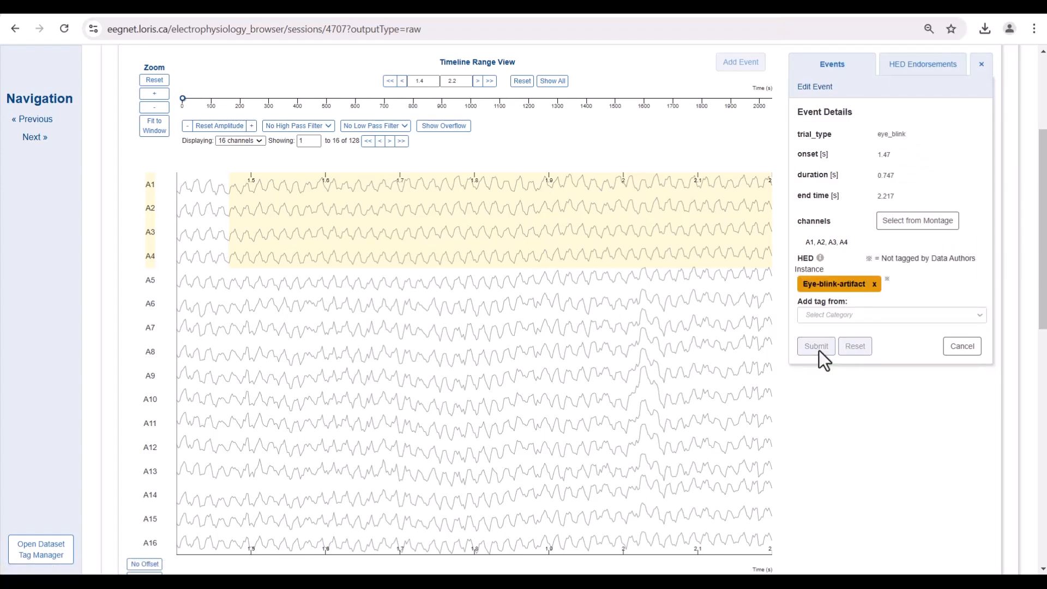
Step: In HED Endorsements, step through the tagged events and endorse event #1's Eye-blink-artifact tag
left_click(914, 71)
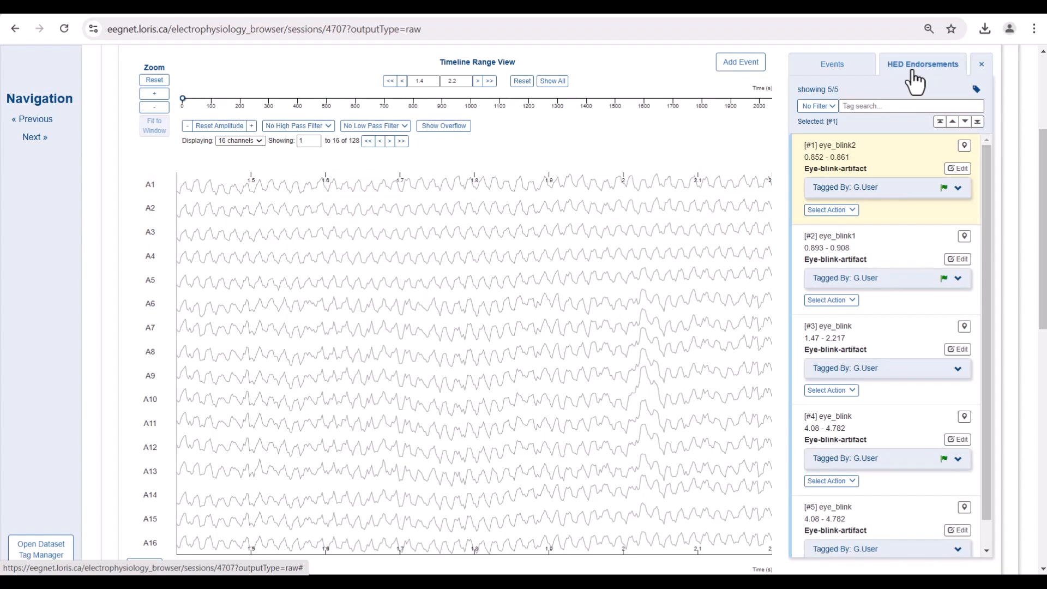
left_click(965, 121)
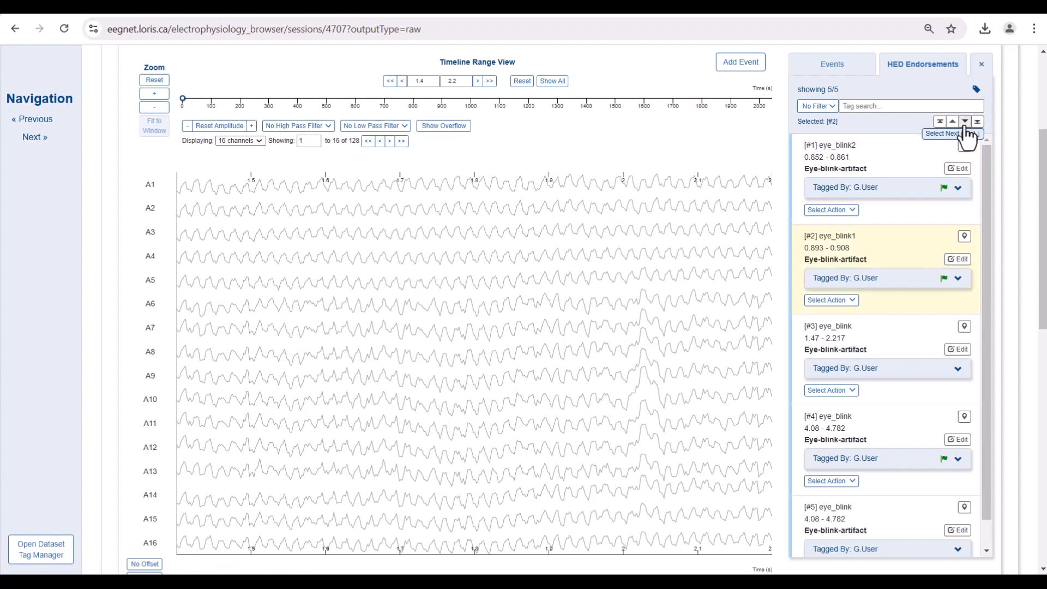
left_click(964, 121)
left_click(965, 121)
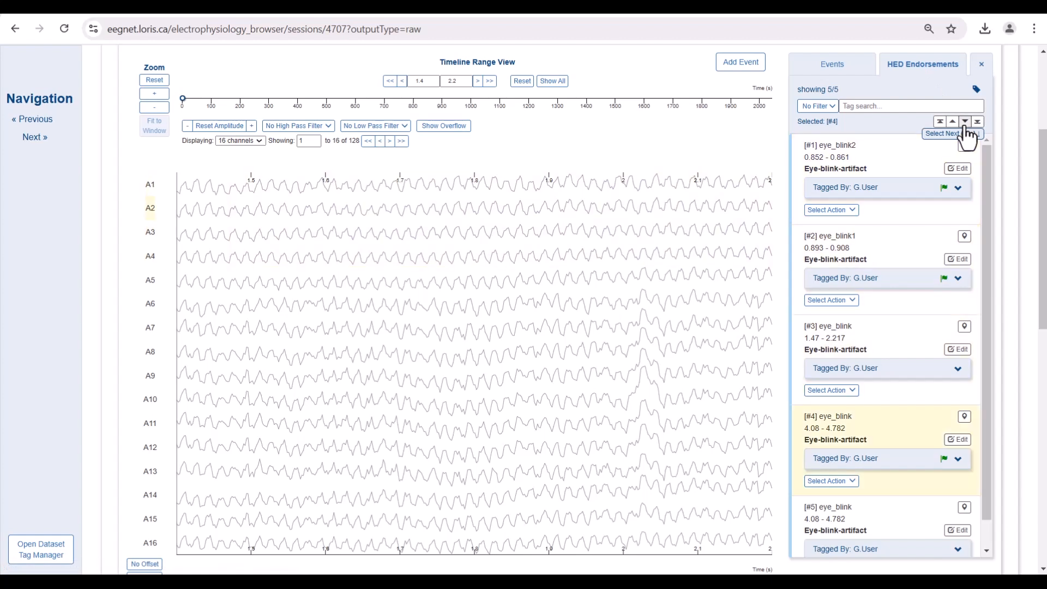
left_click(855, 212)
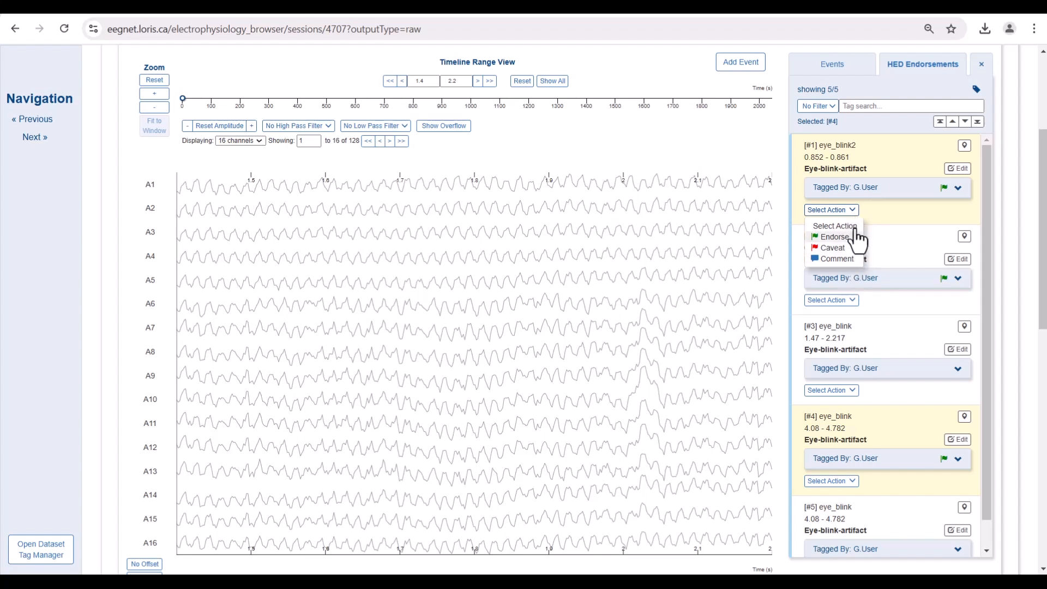
left_click(856, 235)
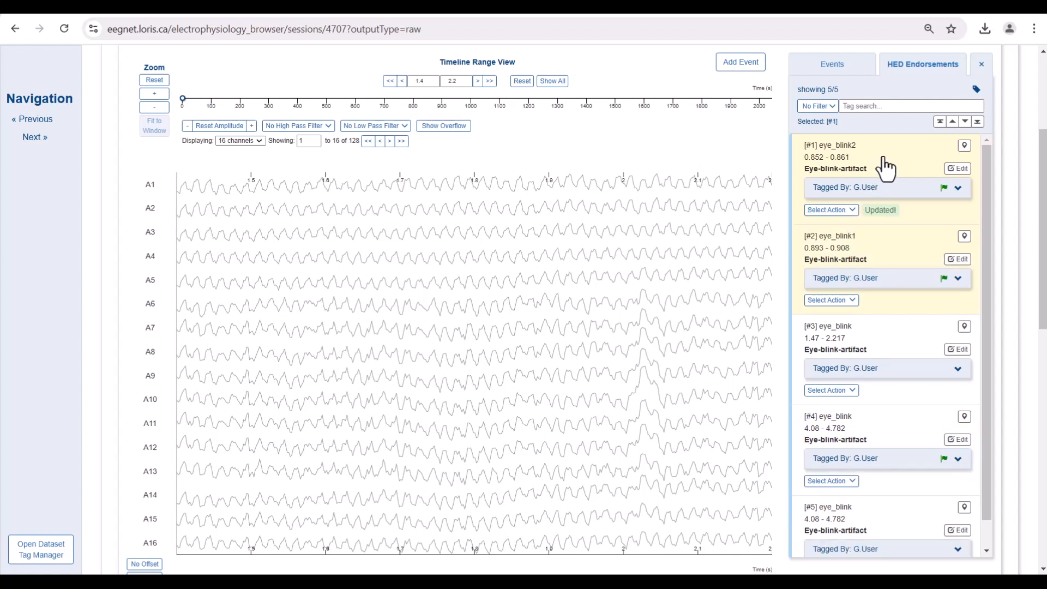
Step: Search the tagged events by tag, trying 'house' and then 'eye'
left_click(902, 107)
type("house")
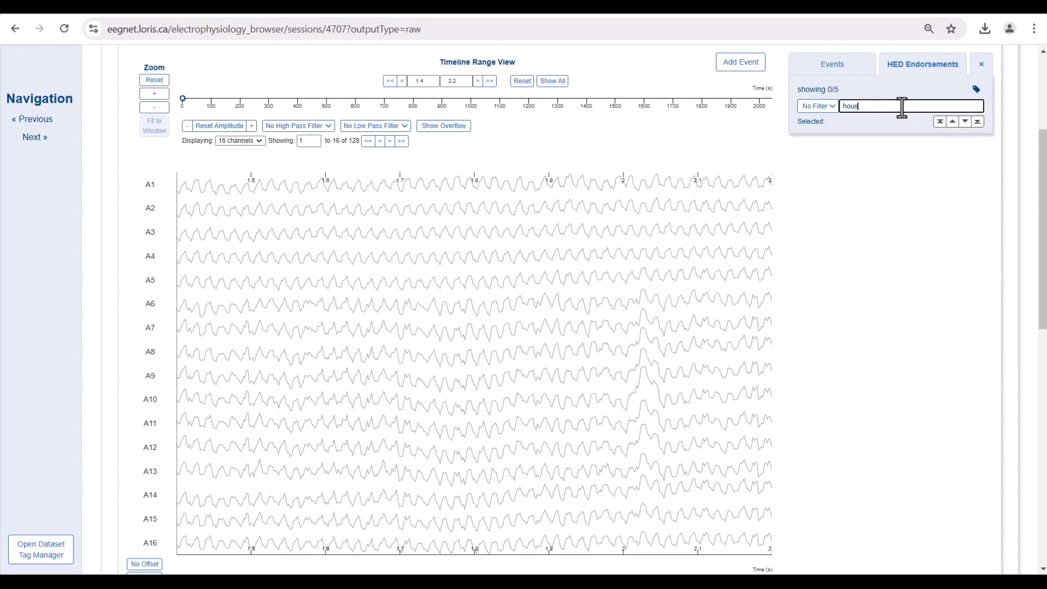
key("BackSpace")
key("BackSpace")
key("BackSpace")
key("BackSpace")
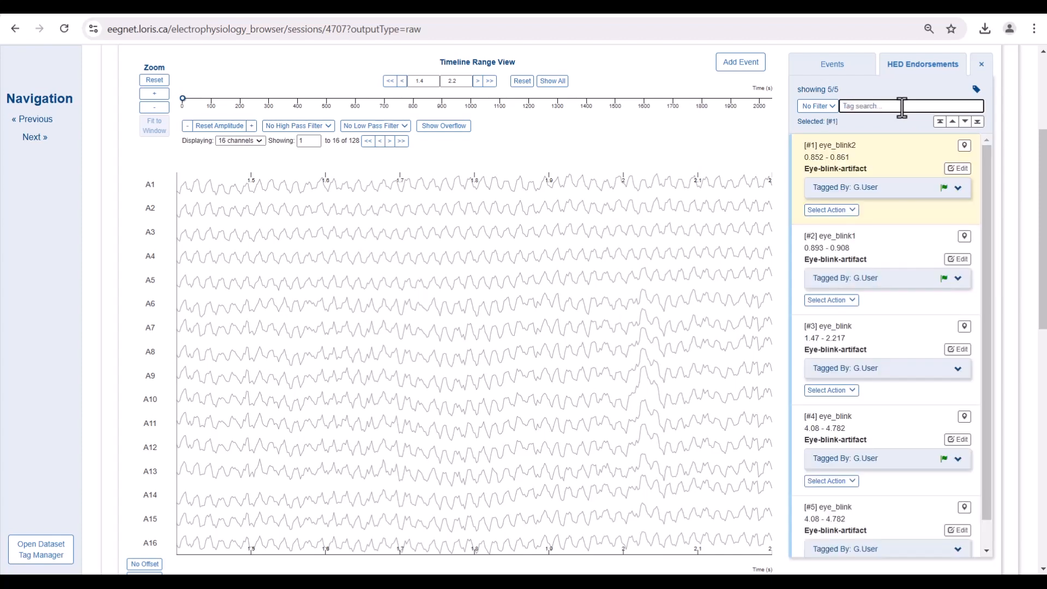
type("eye")
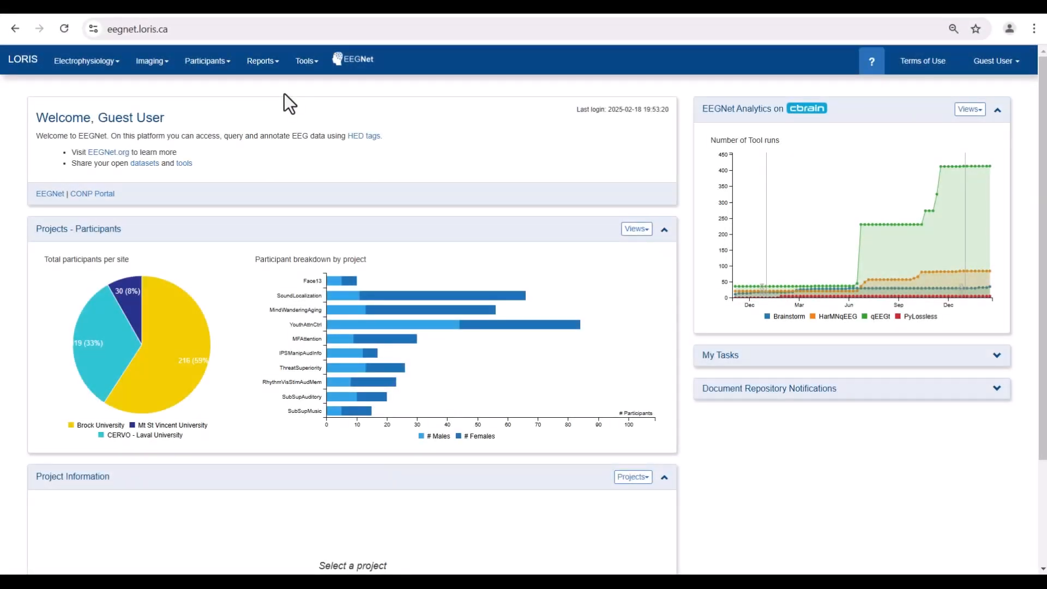
Step: Open the Data Query Tool from Reports, refresh its data, and go to Define Fields
left_click(267, 63)
left_click(250, 87)
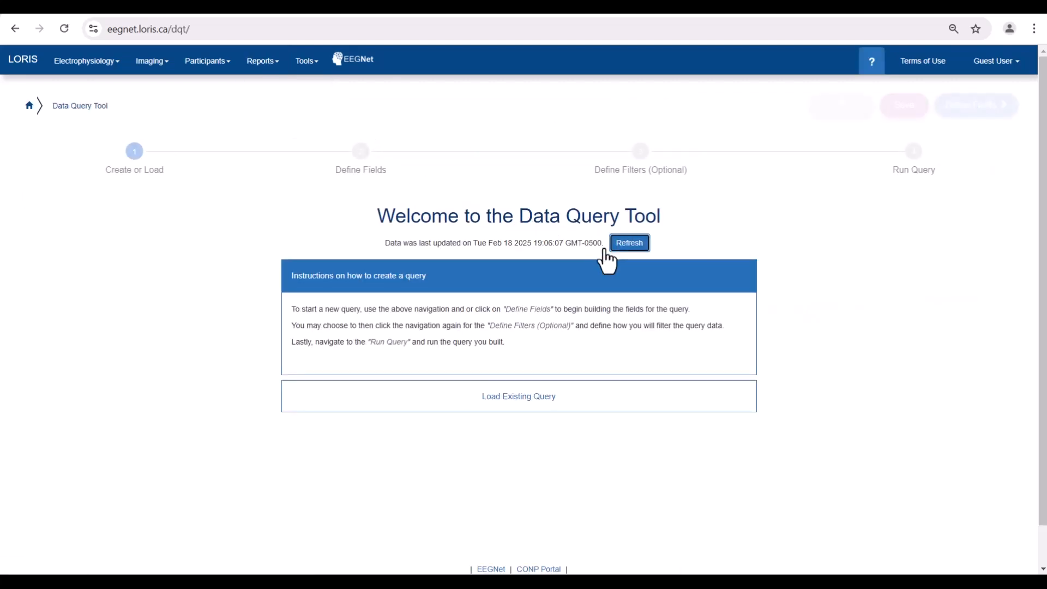
left_click(604, 246)
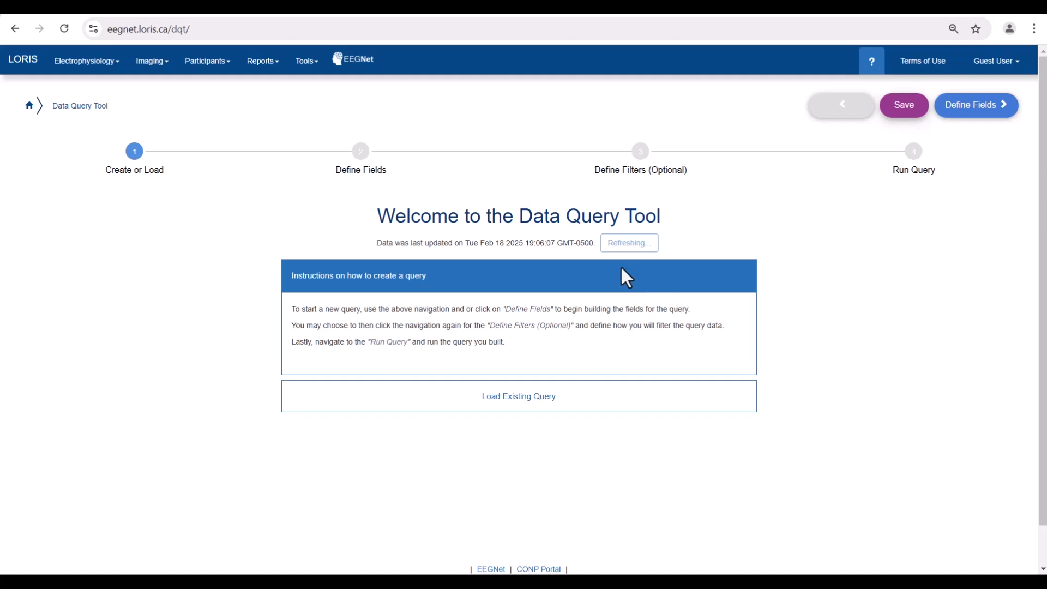
left_click(361, 181)
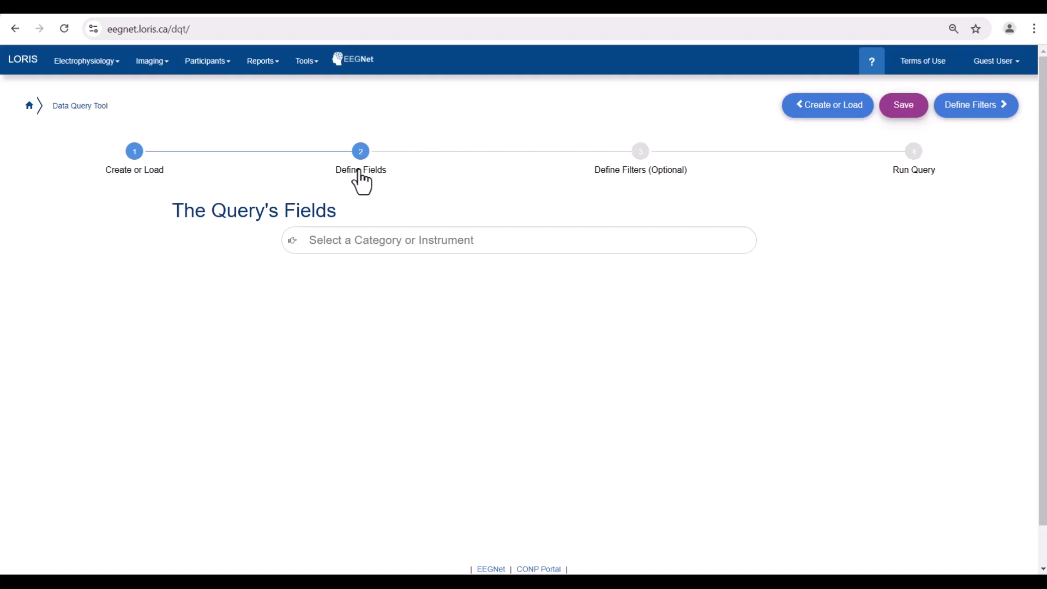
Step: Add all fields from the demographics, eeg_data and projects categories to the query
left_click(516, 236)
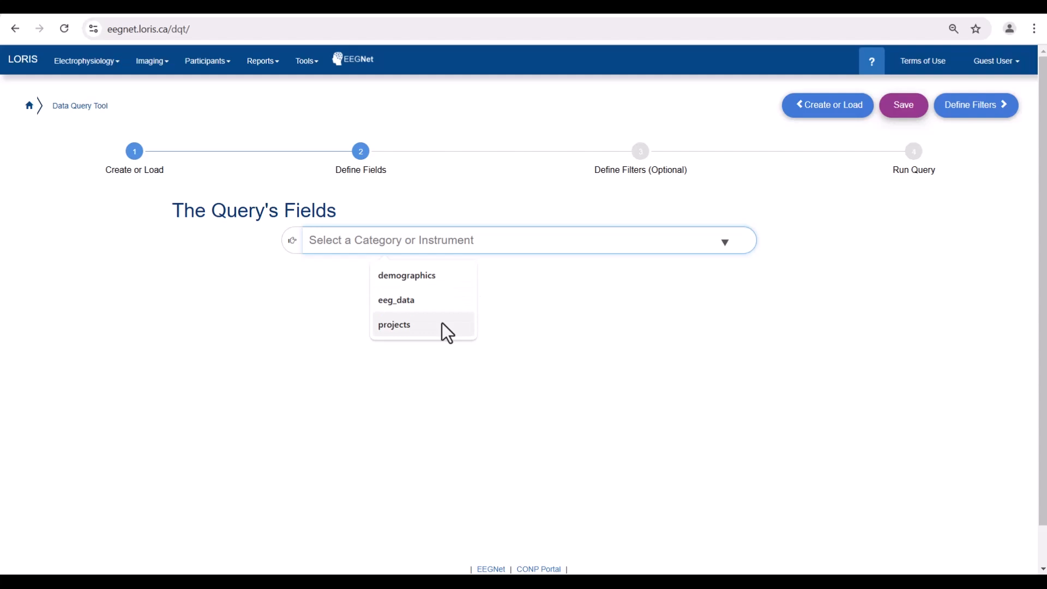
left_click(443, 284)
left_click(502, 305)
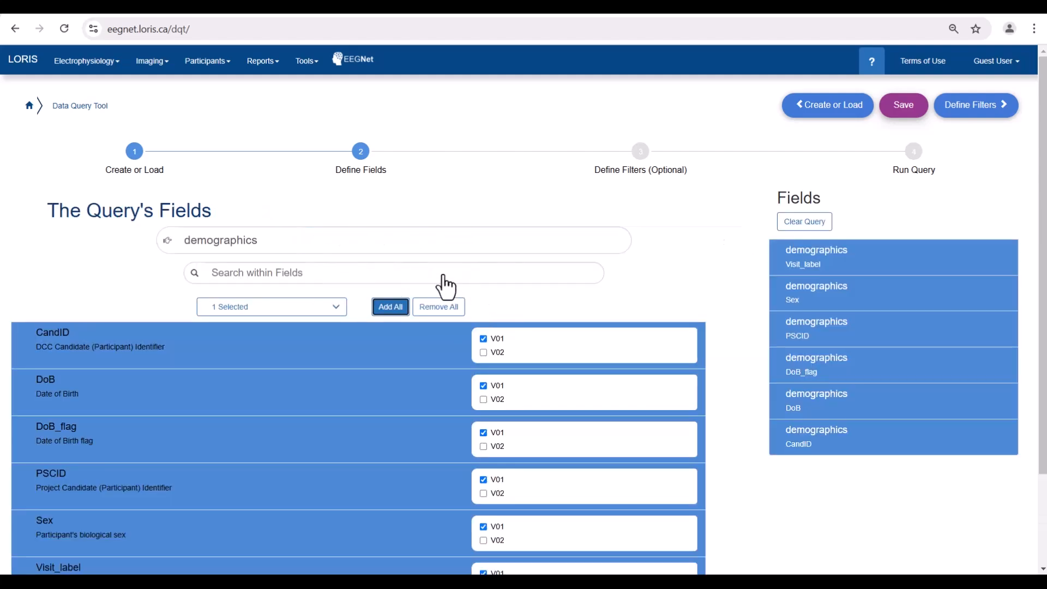
left_click(384, 240)
key("BackSpace")
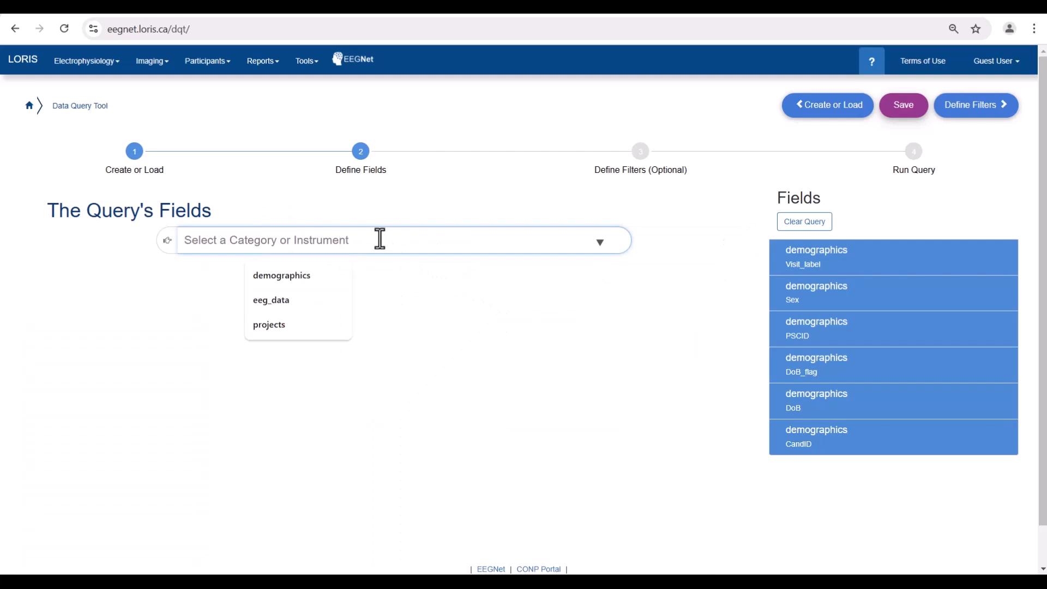
left_click(317, 306)
left_click(391, 307)
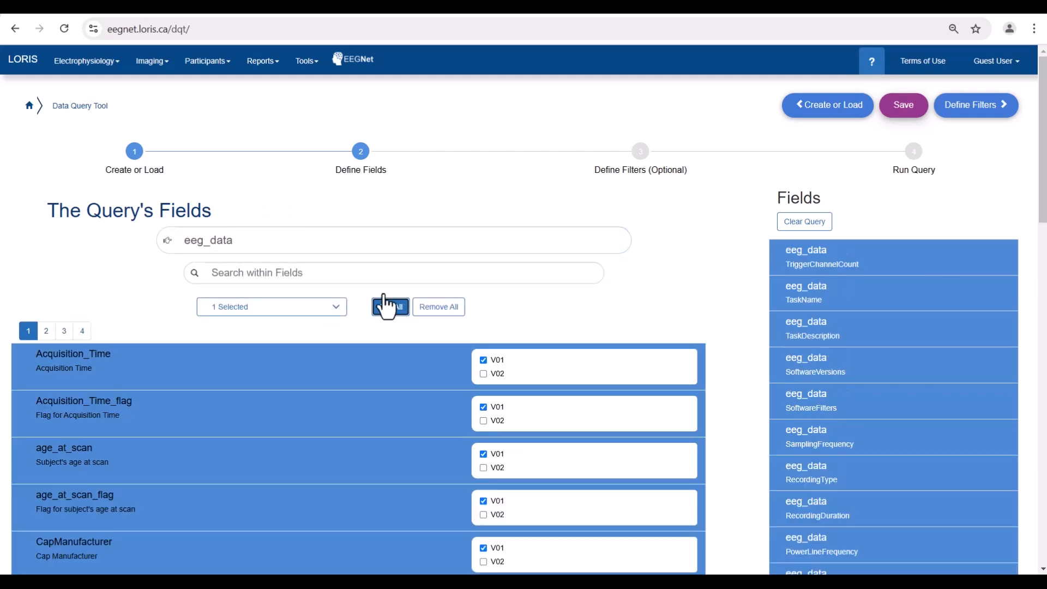
left_click(329, 238)
key("ctrl+a")
key("BackSpace")
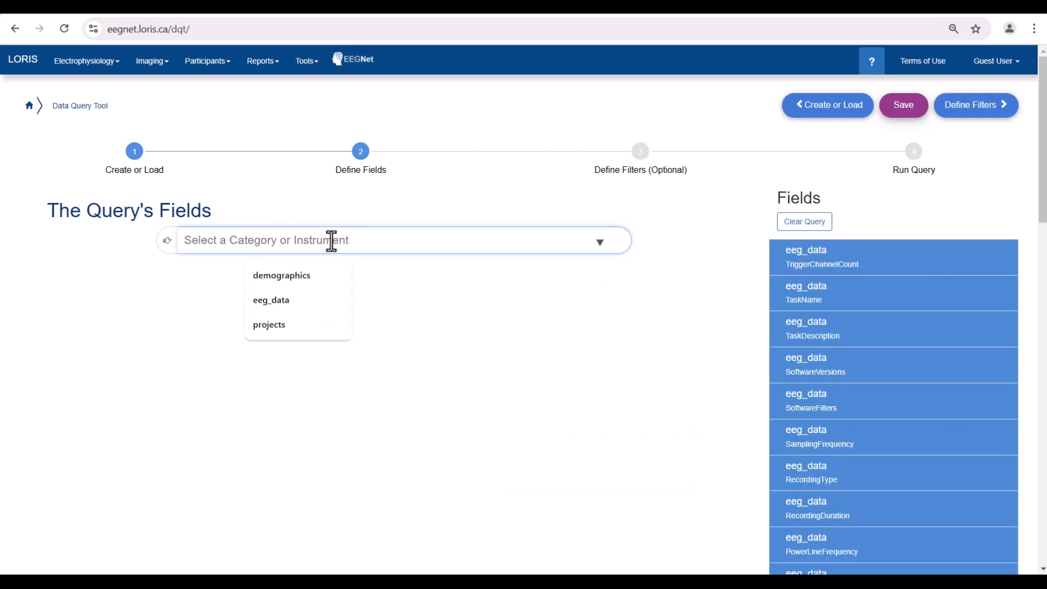
left_click(293, 326)
left_click(391, 306)
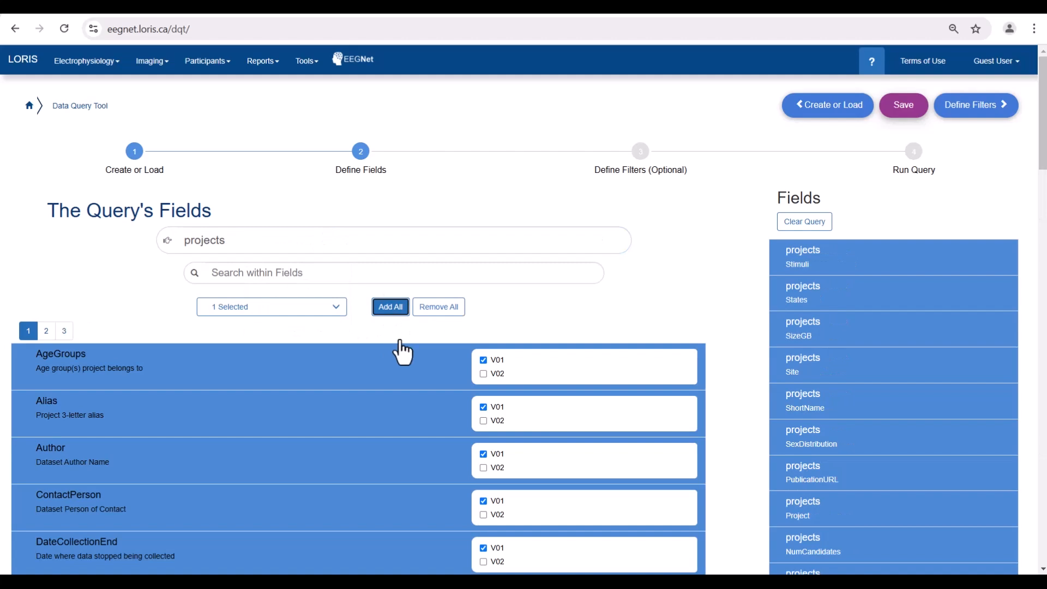
Step: Create a filter rule where Key Fields contain 'rest'
left_click(644, 163)
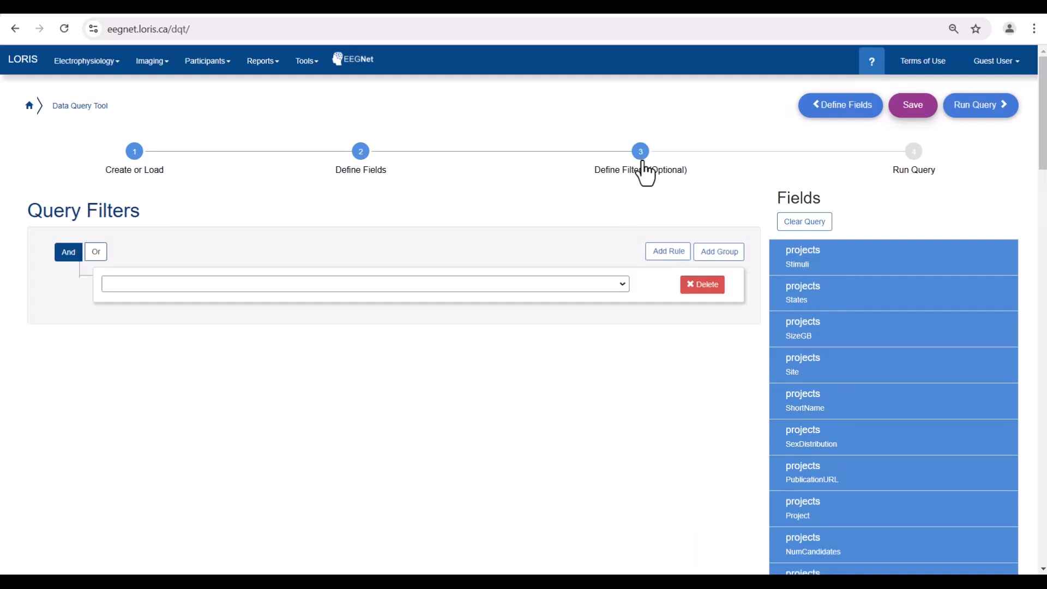
left_click(451, 283)
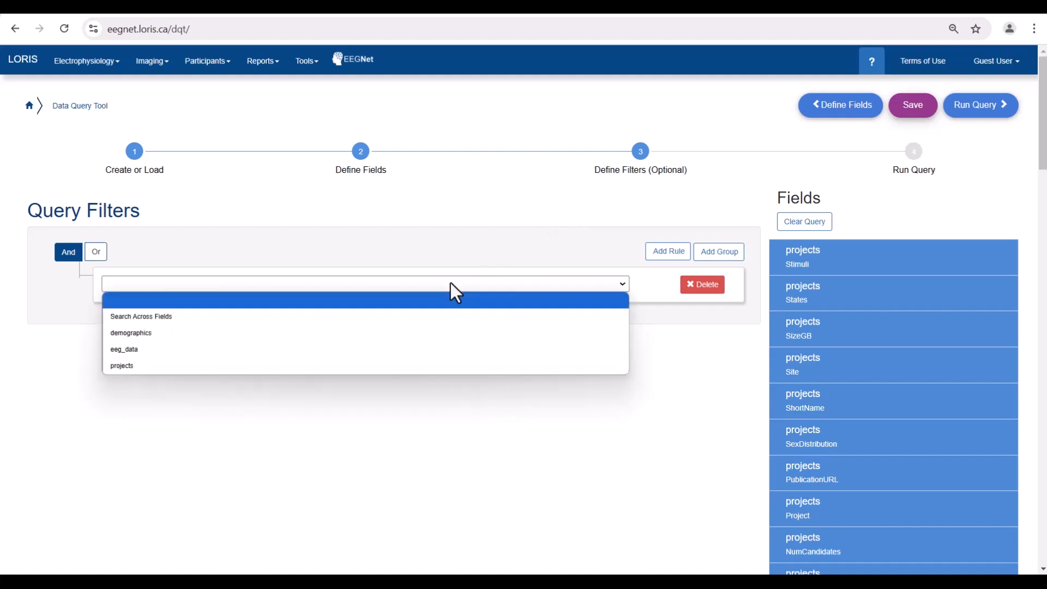
left_click(418, 317)
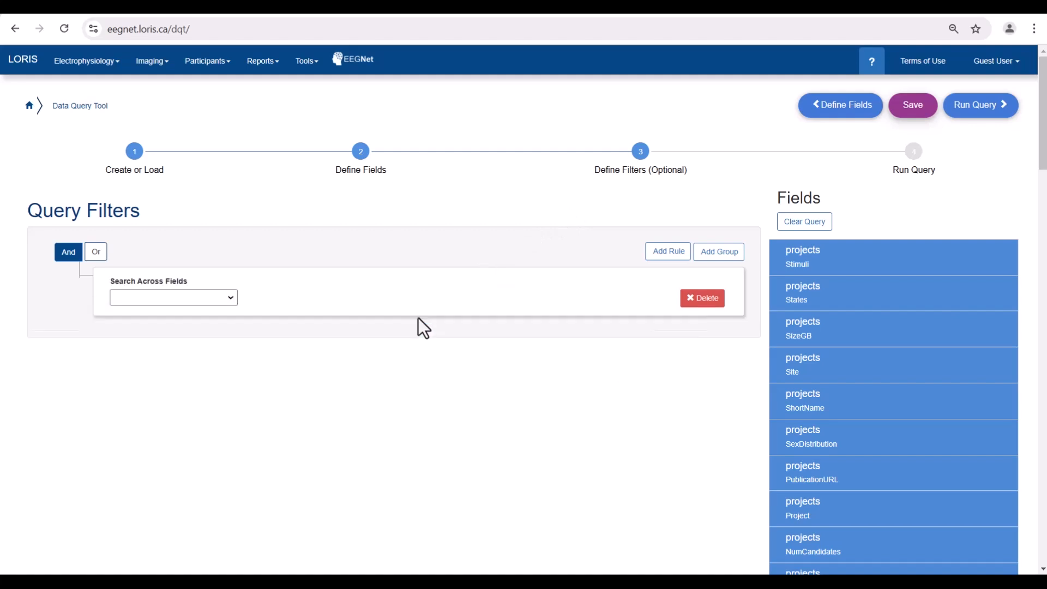
left_click(194, 299)
left_click(175, 330)
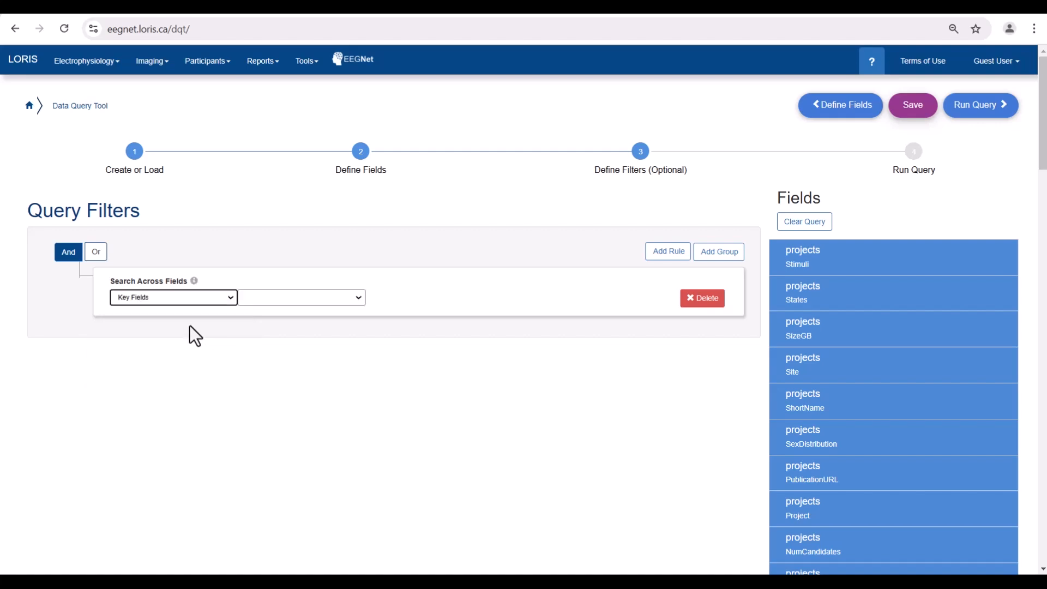
left_click(301, 300)
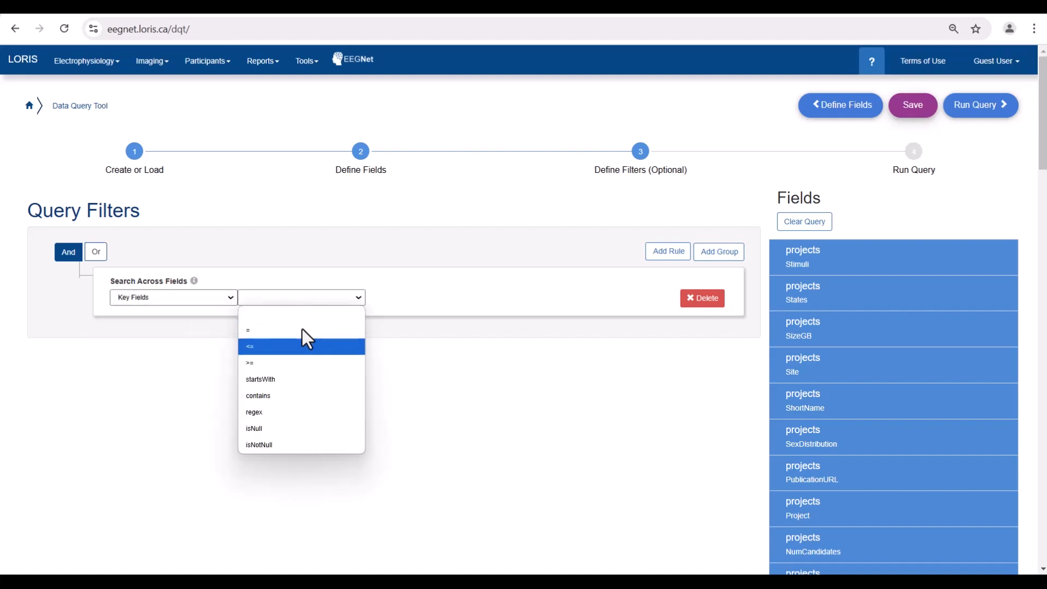
left_click(280, 397)
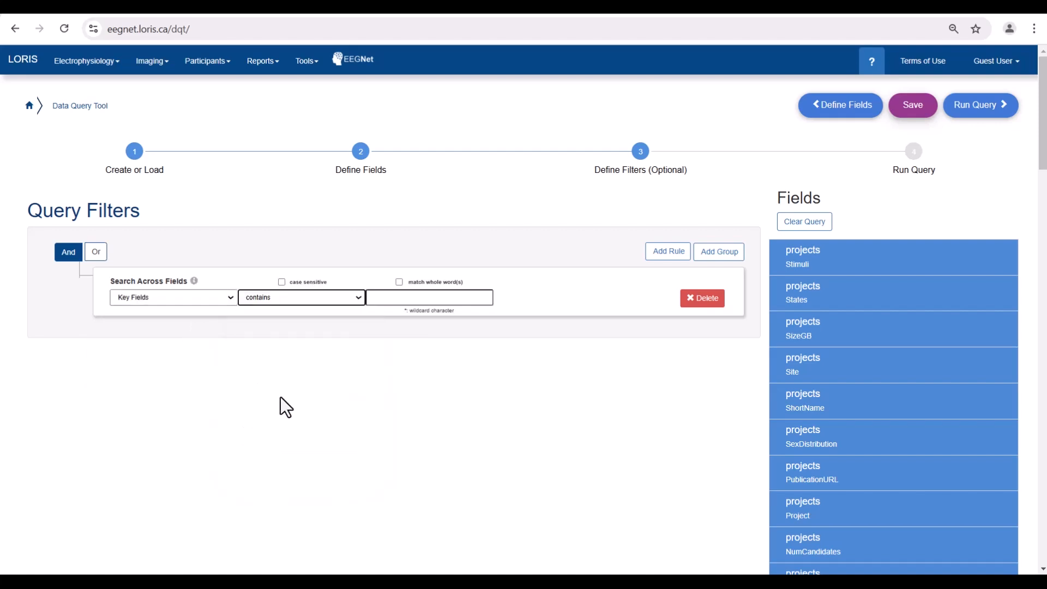
left_click(404, 297)
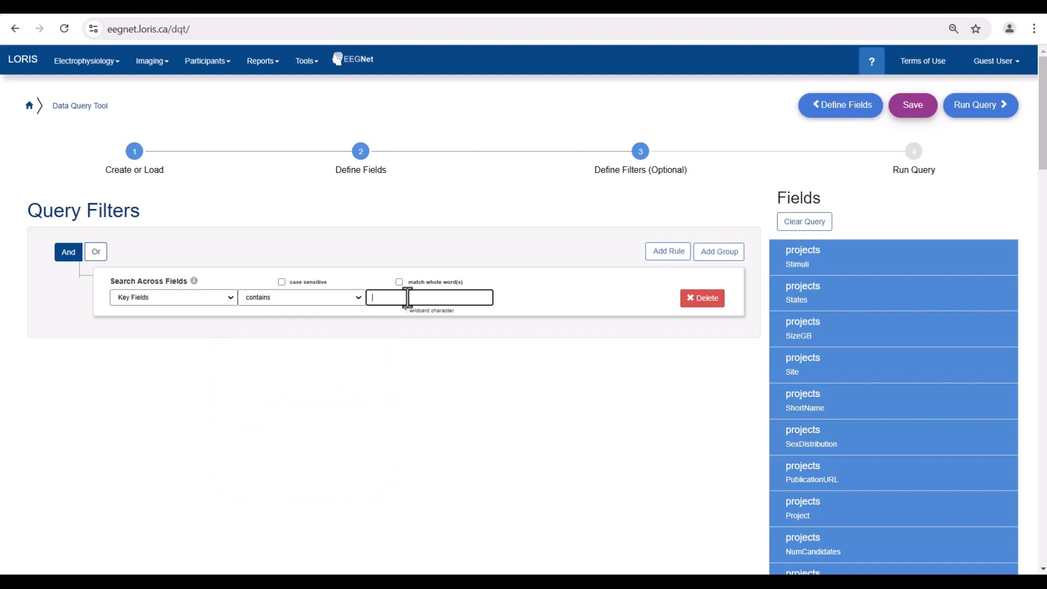
type("rest")
Step: Add a second rule requiring eeg_data RecordingDuration >= 2000, plus a blank third rule
left_click(666, 254)
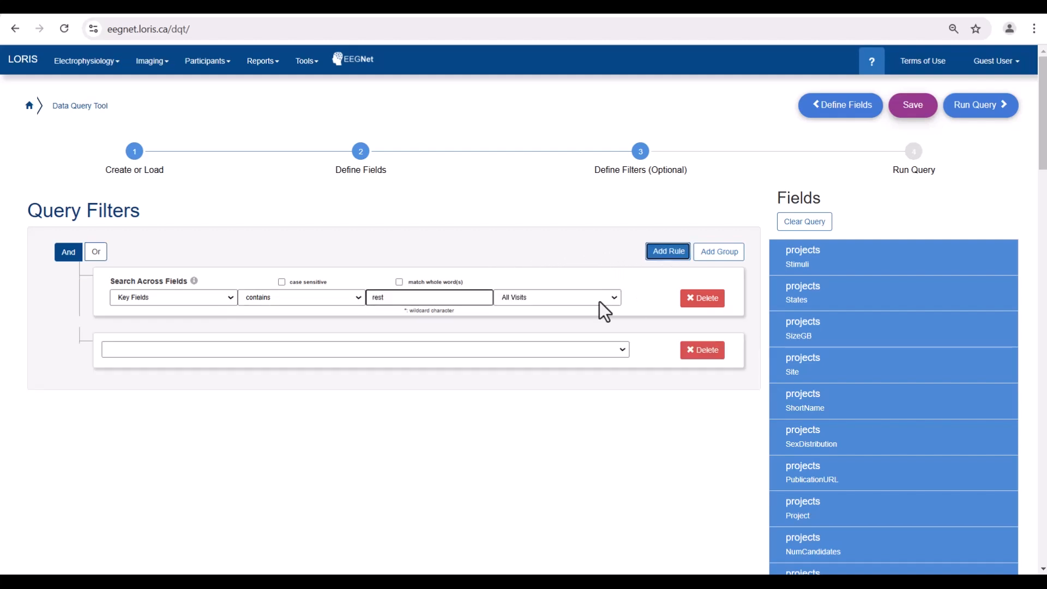
left_click(409, 353)
left_click(131, 415)
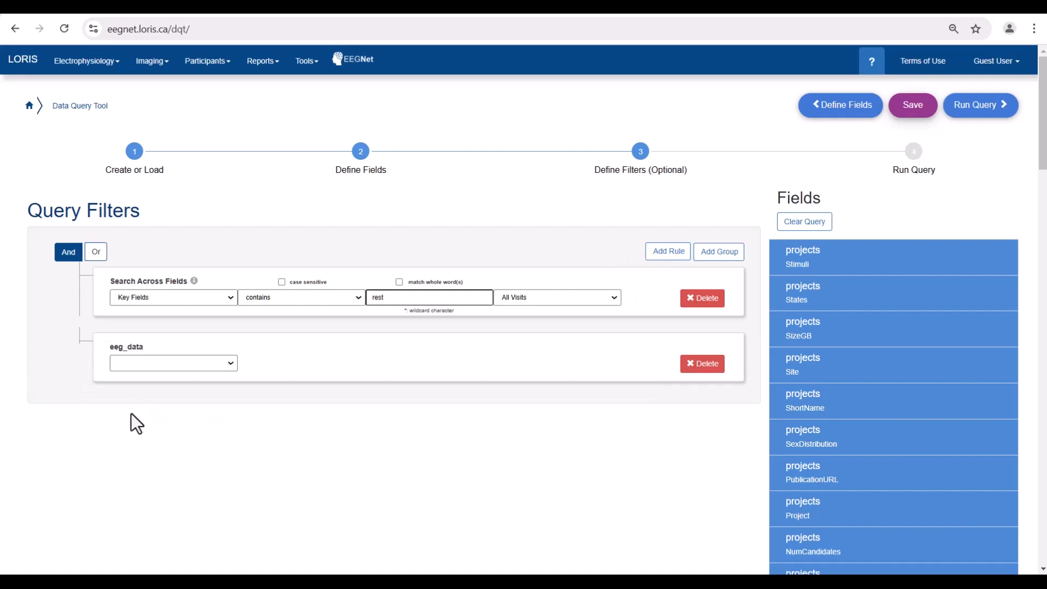
left_click(159, 363)
scroll(158, 332, "down", 3)
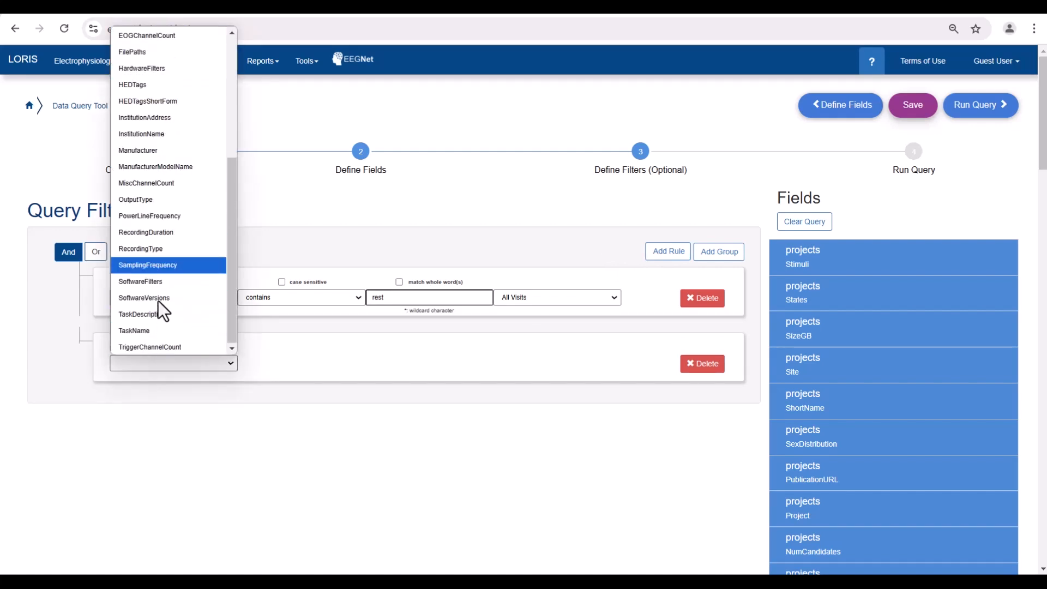
left_click(153, 235)
left_click(282, 361)
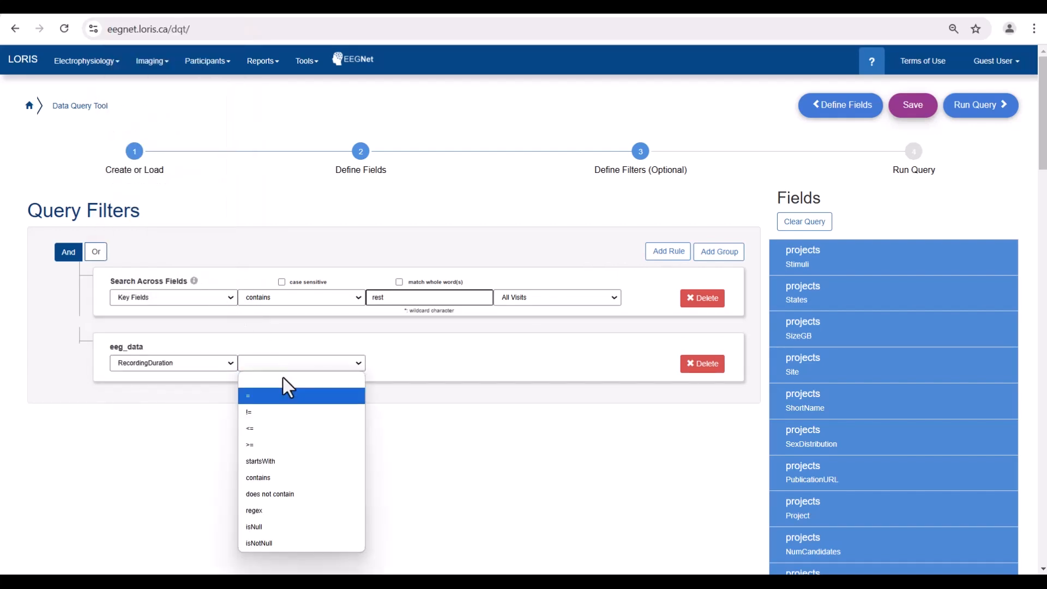
left_click(266, 443)
left_click(394, 362)
type("200")
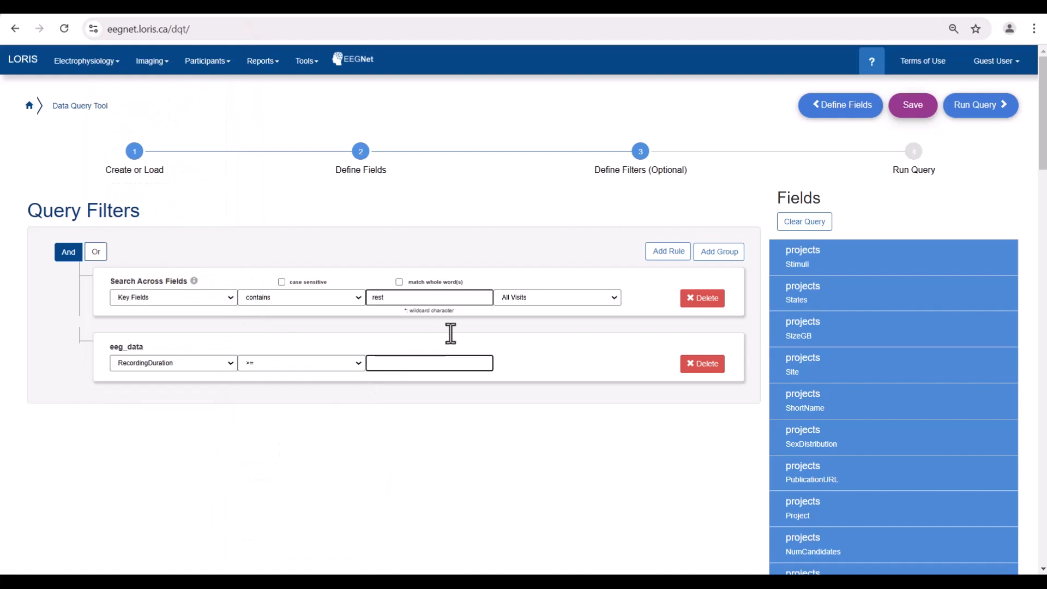
type("0")
left_click(669, 251)
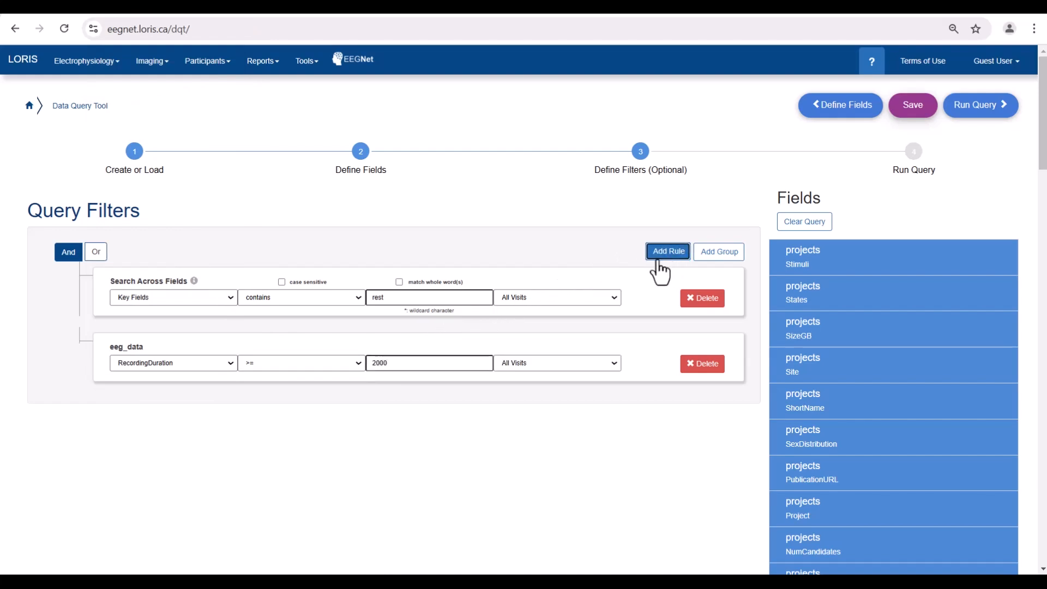
Step: Set the third rule to eeg_data HEDTags contains 'stim'
left_click(182, 414)
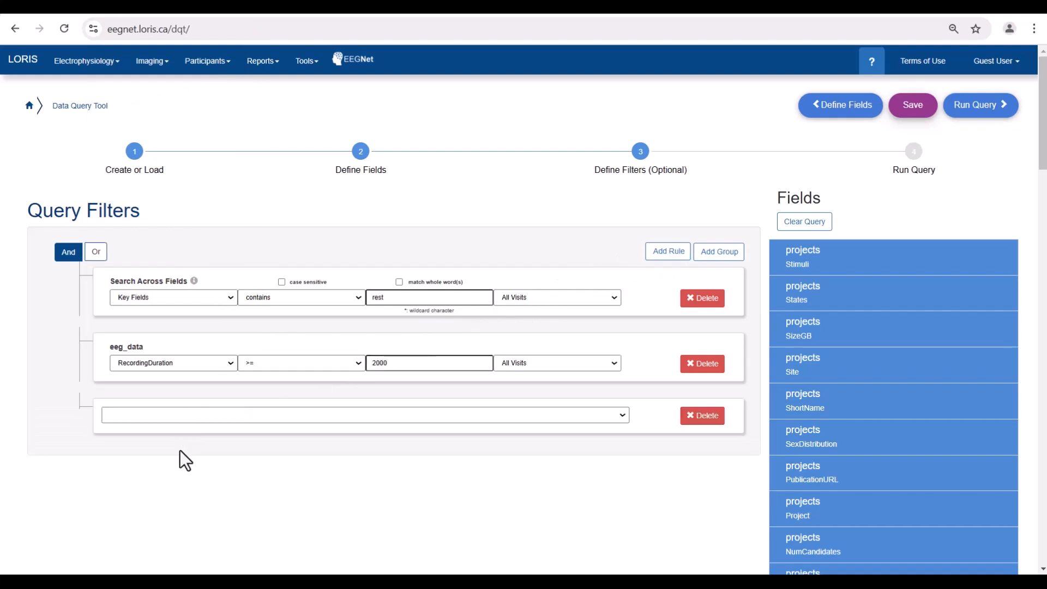
left_click(124, 419)
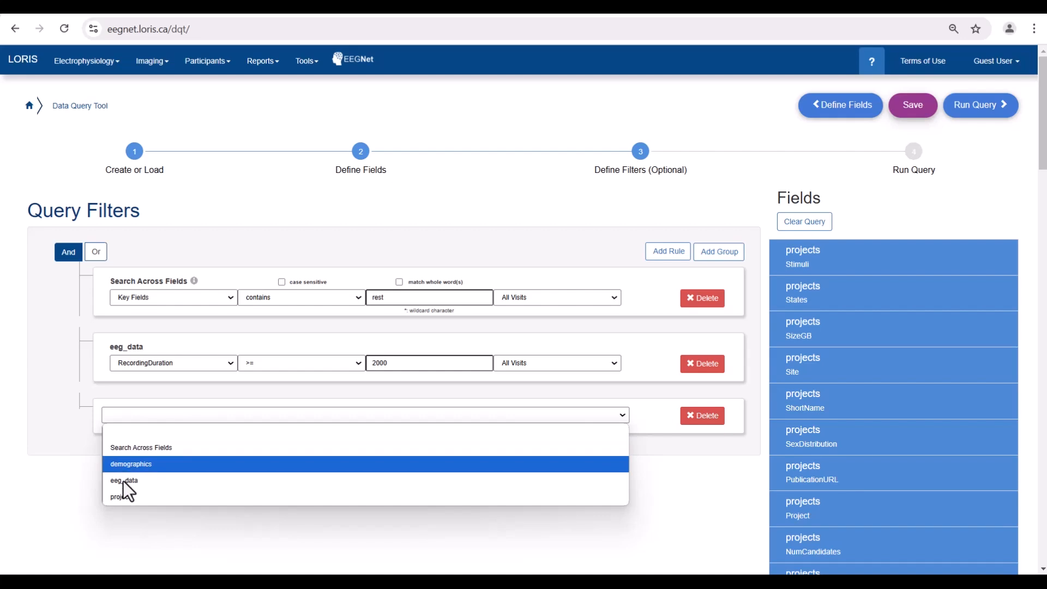
left_click(125, 480)
left_click(151, 425)
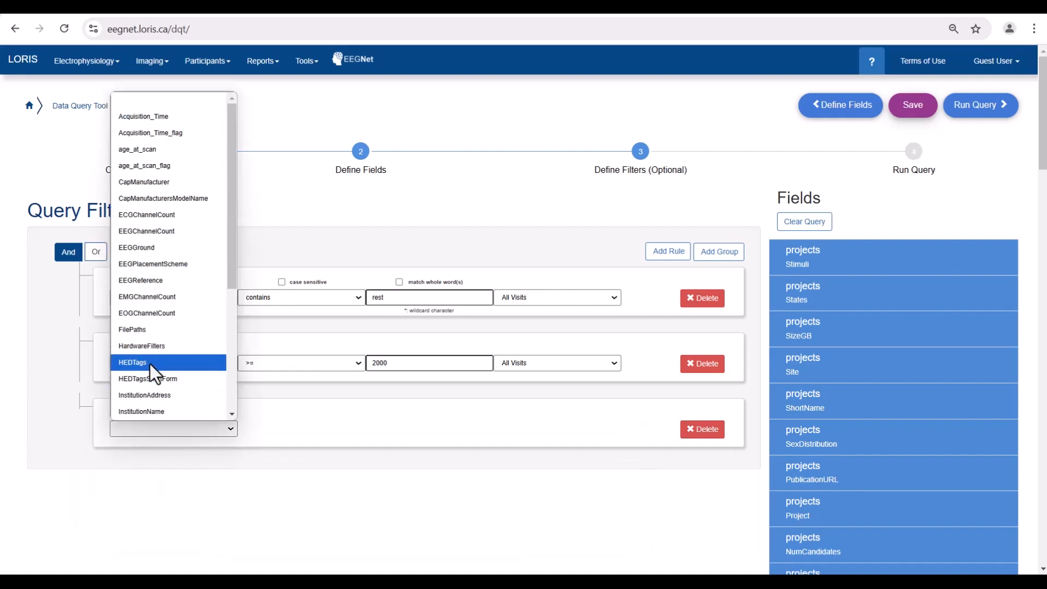
left_click(149, 364)
left_click(263, 429)
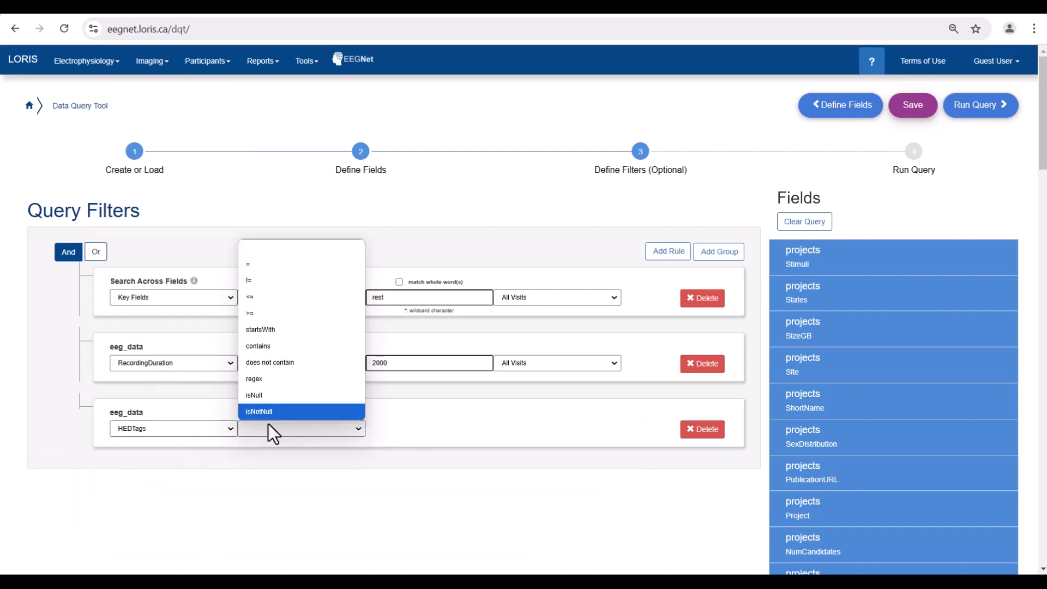
left_click(271, 348)
left_click(387, 426)
type("s")
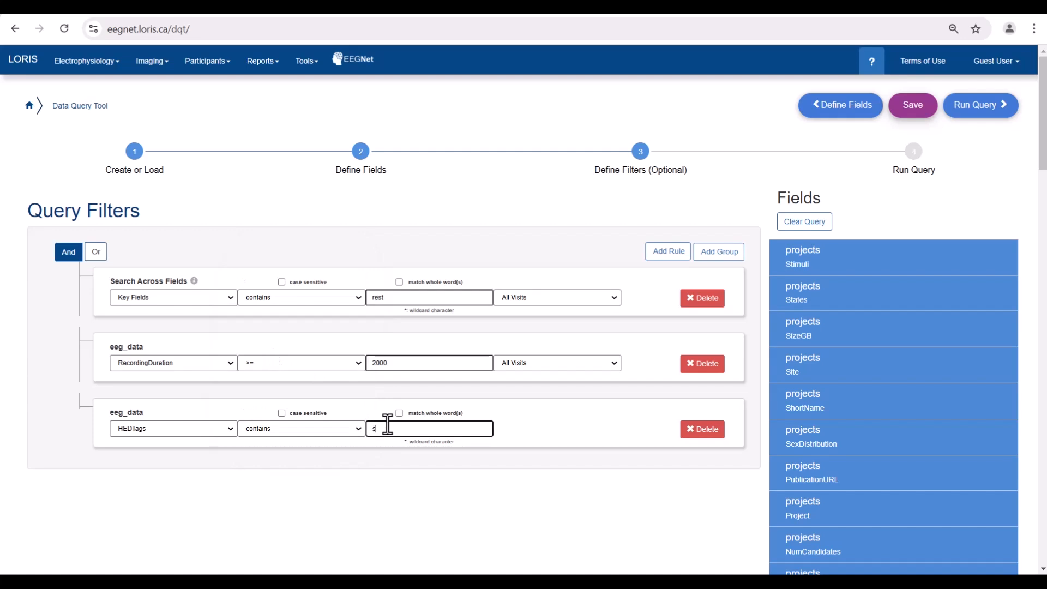
type("tim")
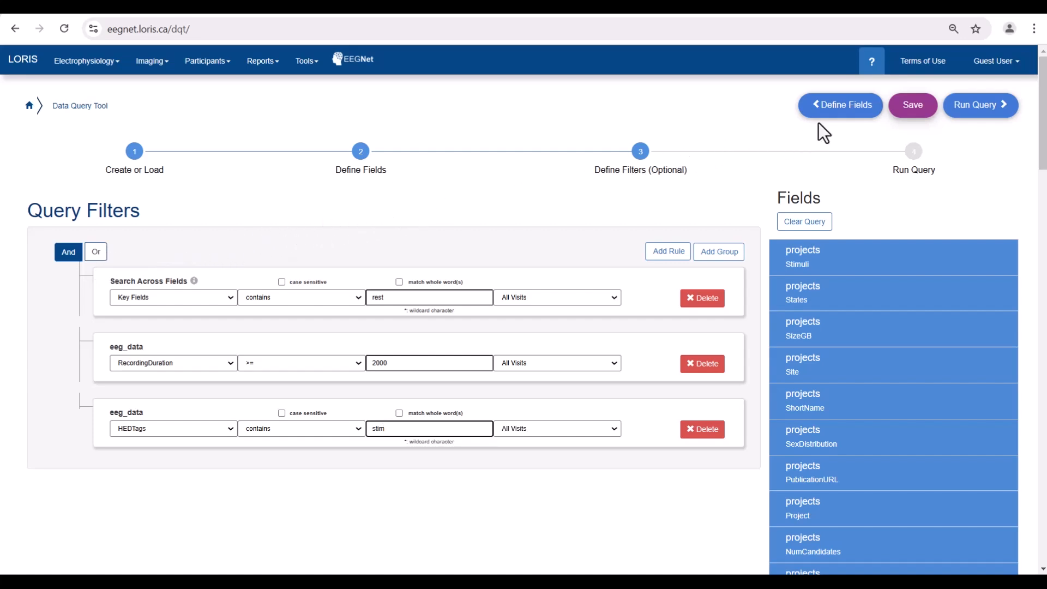
Step: Save the query as 'RestQuery01' with 'Make query a publicly shared query' ticked
left_click(920, 113)
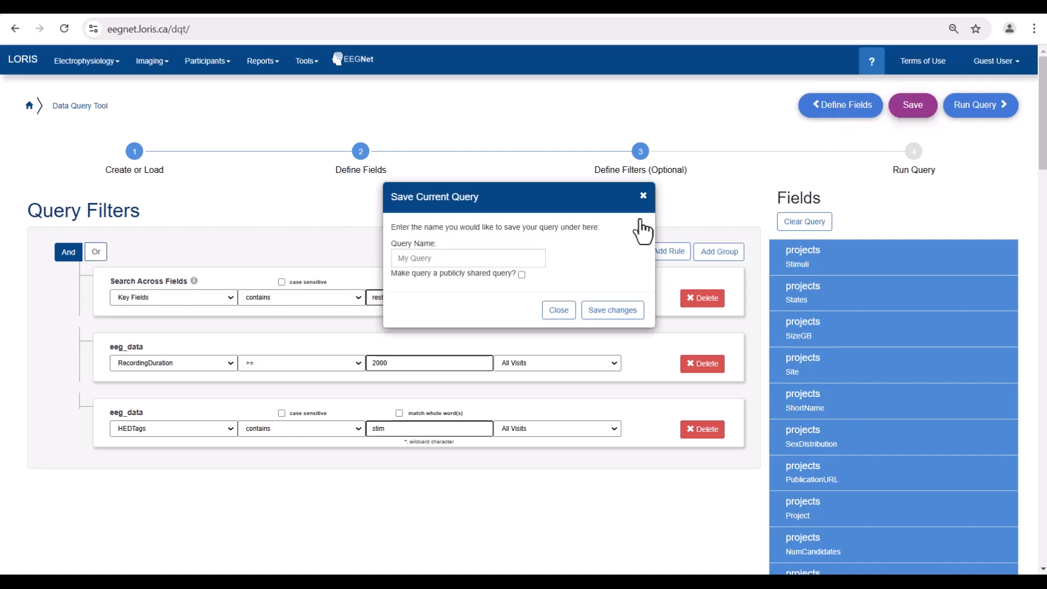
left_click(498, 257)
type("Res")
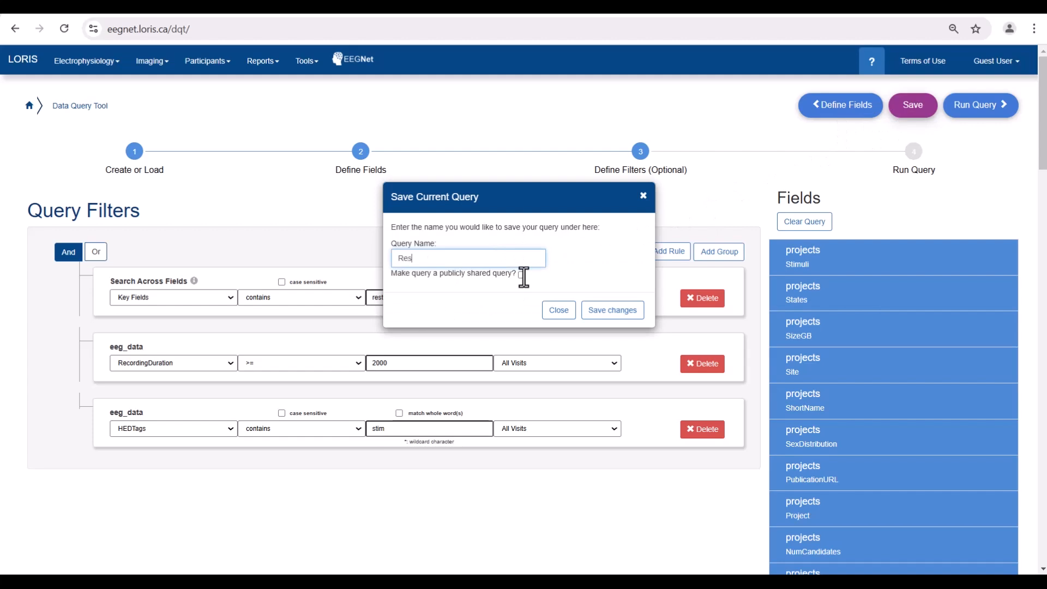
type("tQuery01")
left_click(522, 275)
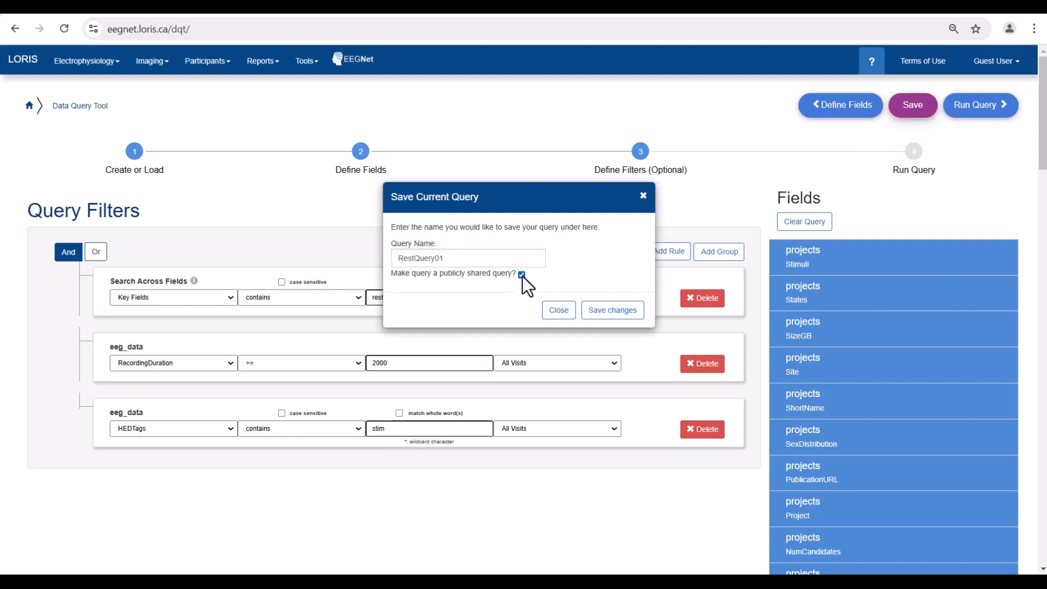
left_click(612, 315)
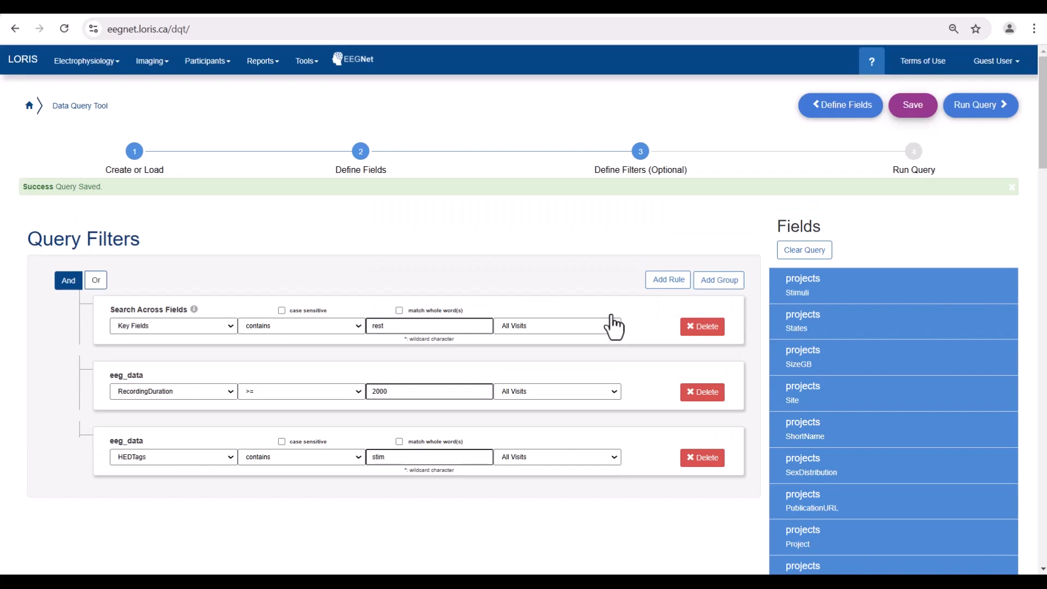
Step: Run the query, download its 7 result rows as CSV, and try Export Results To CBRAIN
left_click(982, 106)
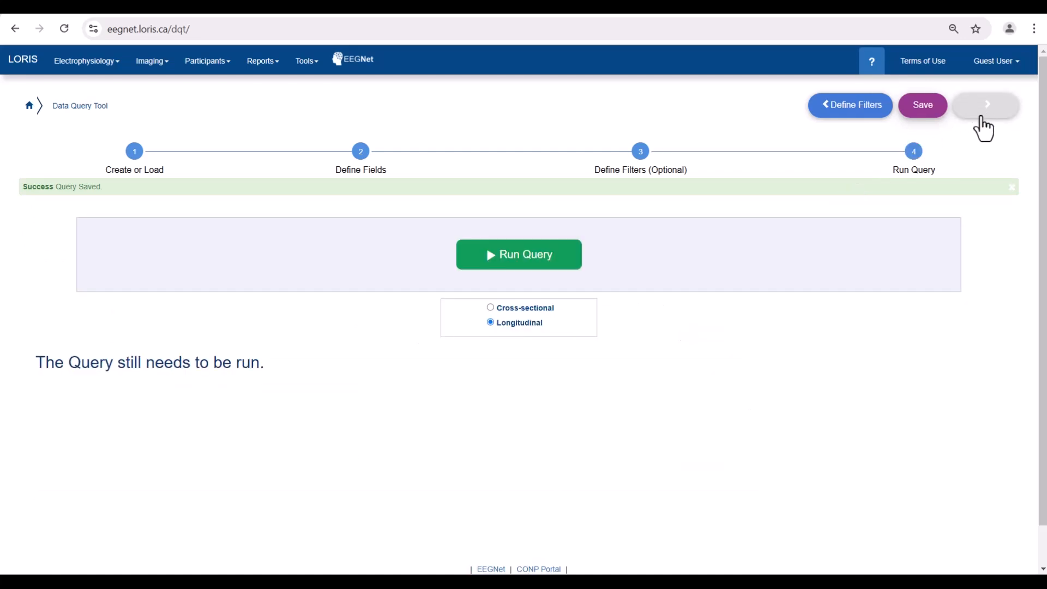
left_click(522, 276)
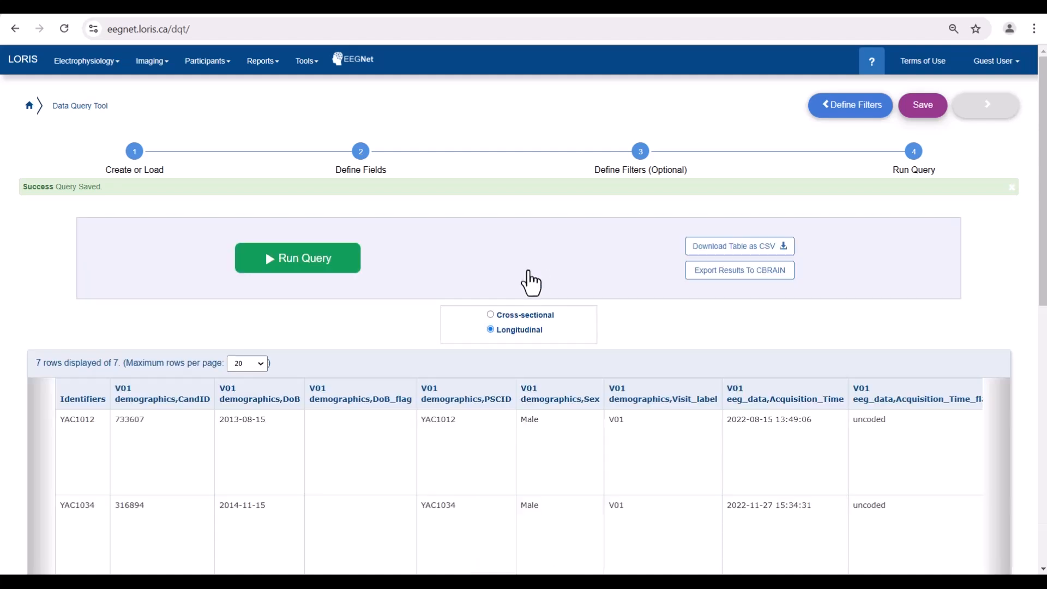
left_click(712, 255)
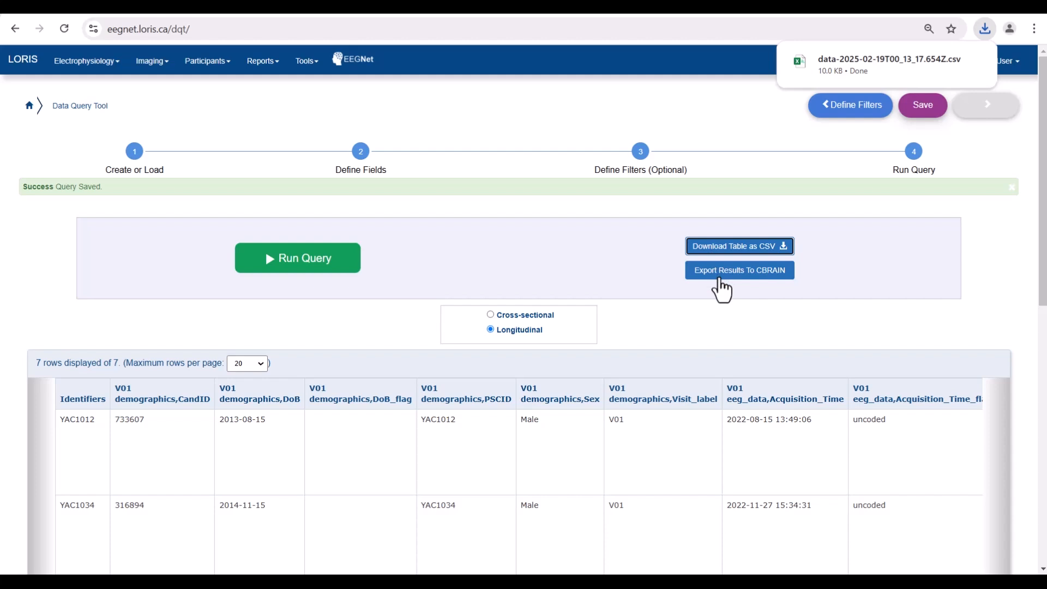
left_click(722, 284)
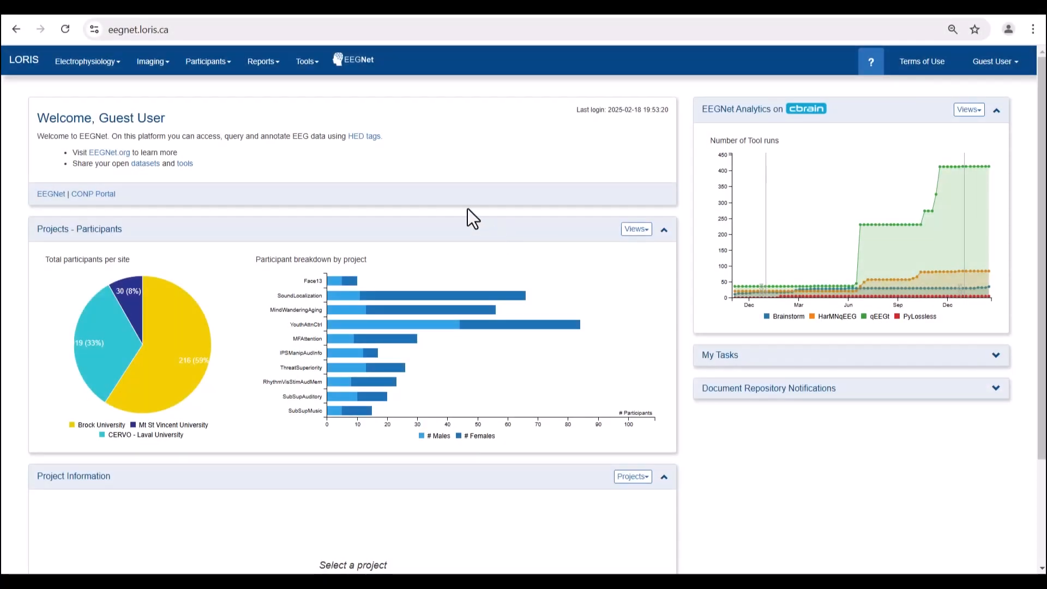
Step: View the Issue Tracker's Create New Issue form and its Project options, then select the address bar
left_click(305, 61)
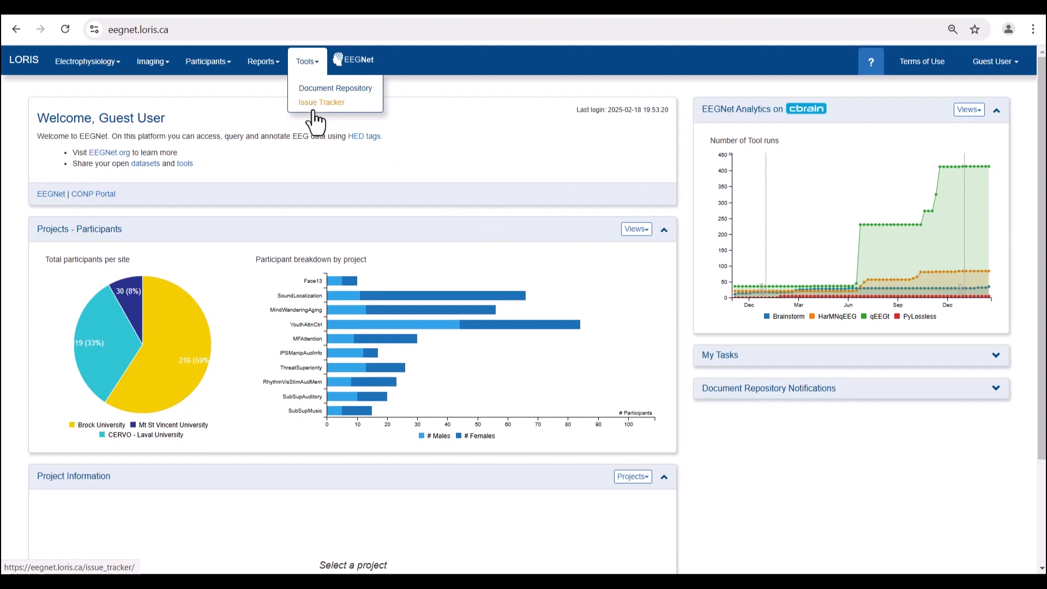
left_click(314, 109)
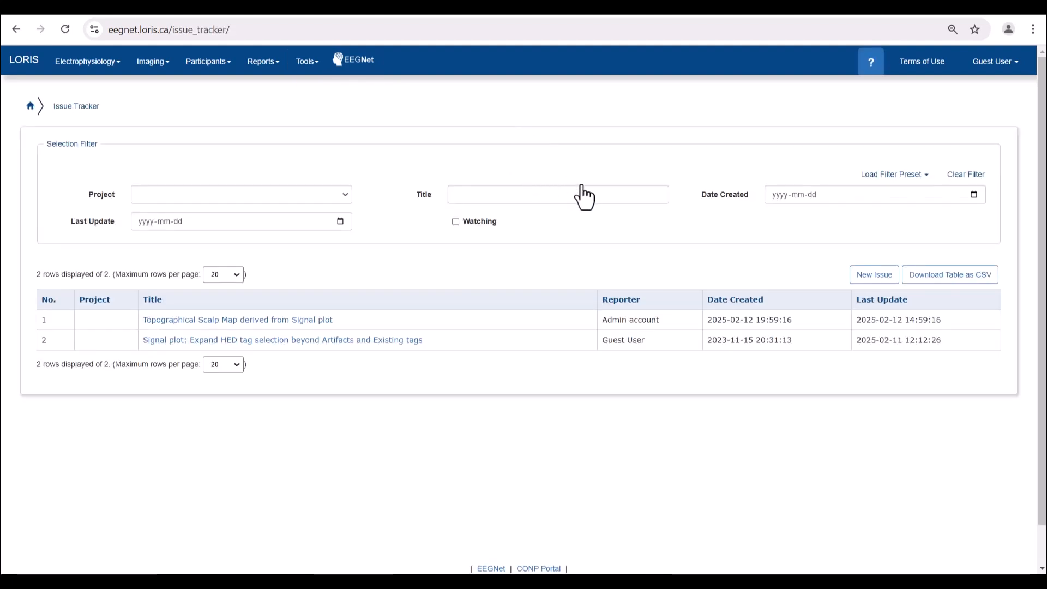
left_click(872, 277)
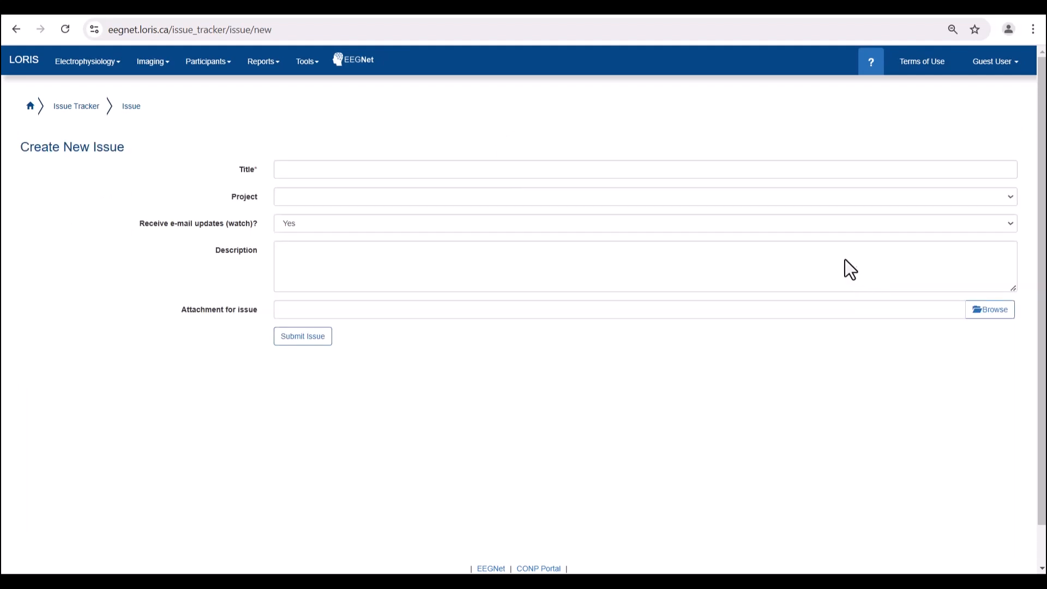
left_click(784, 201)
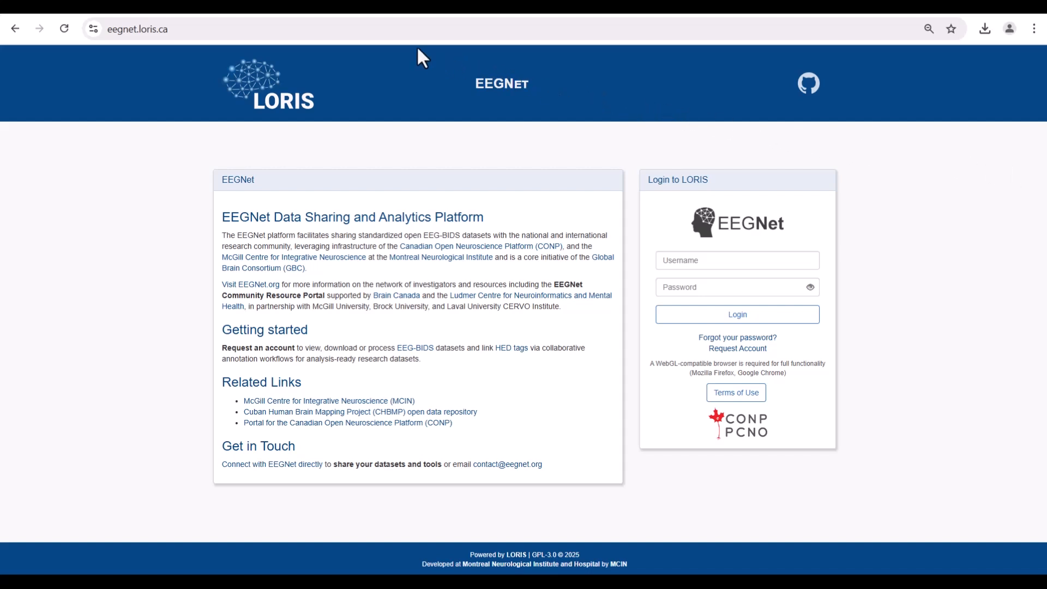
left_click(338, 29)
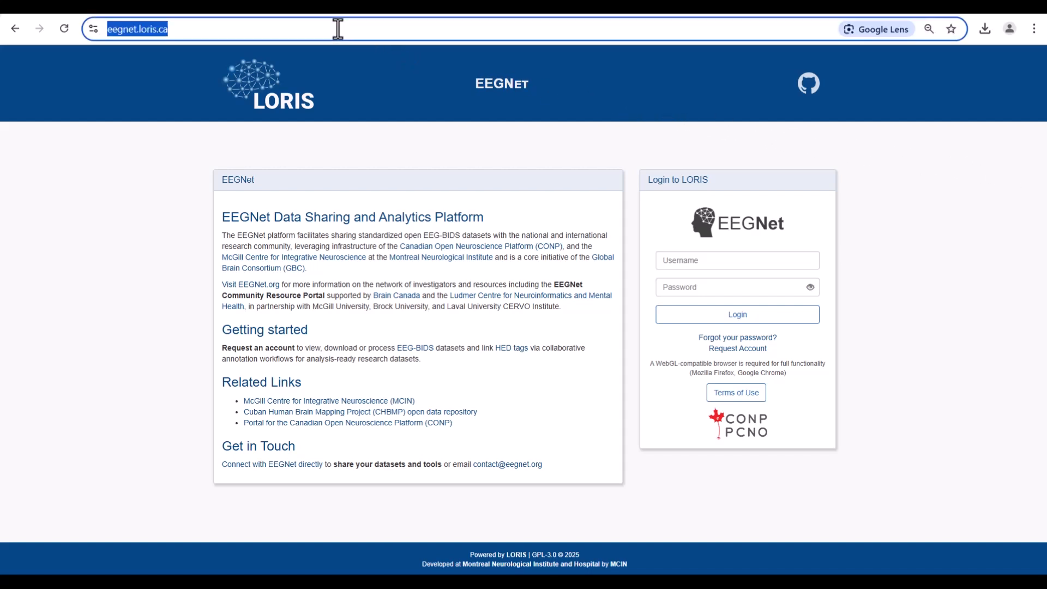